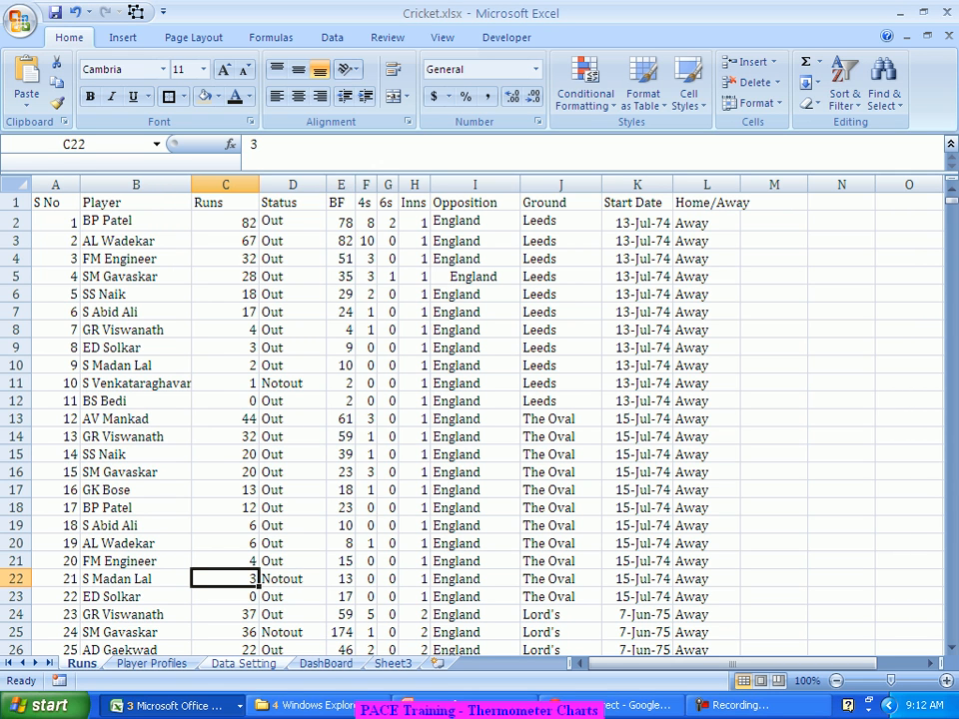
Step: On the Data Setting sheet, enter the headings Australia, England and New Zealand in cells B18 to D18
{"action": "left_click", "coordinate": [244, 663]}
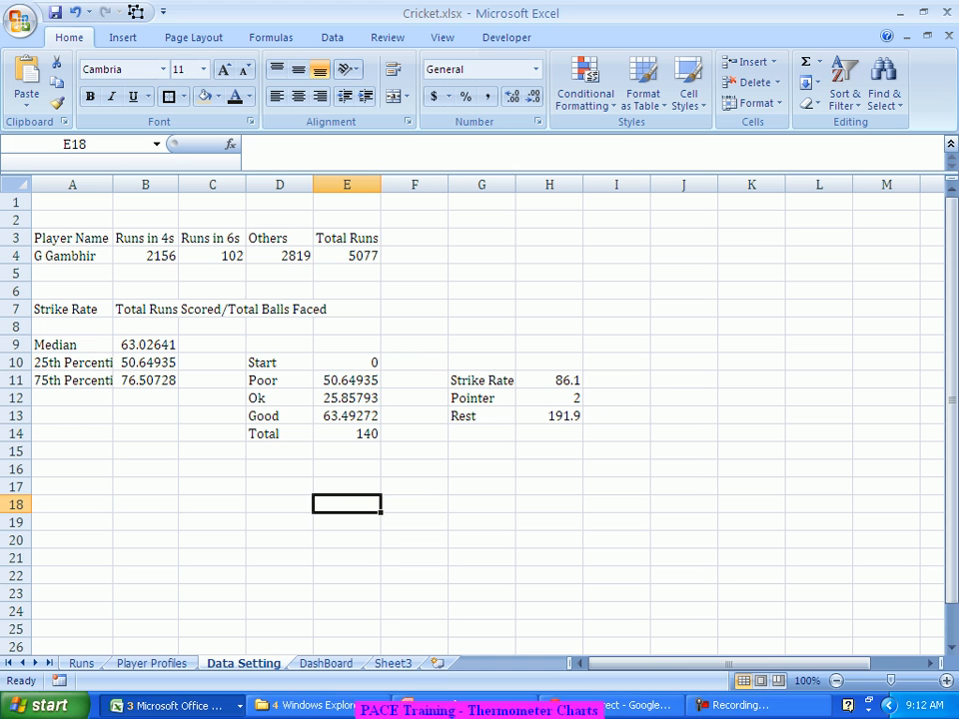
{"action": "left_click", "coordinate": [146, 504]}
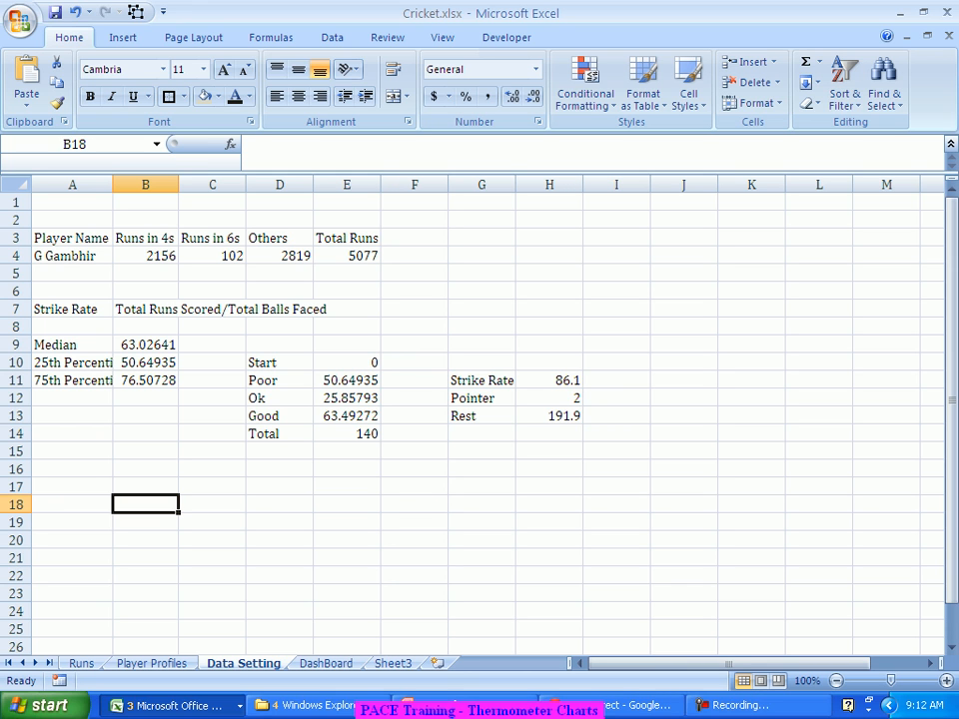
{"action": "type", "text": "AUstralia"}
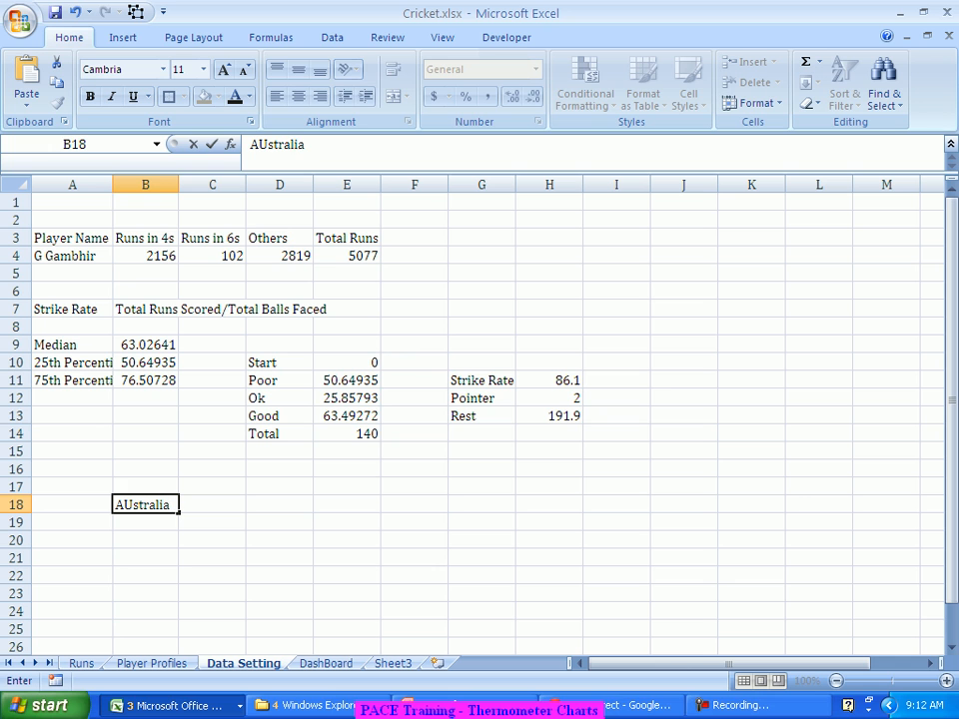
{"action": "key", "text": "Tab"}
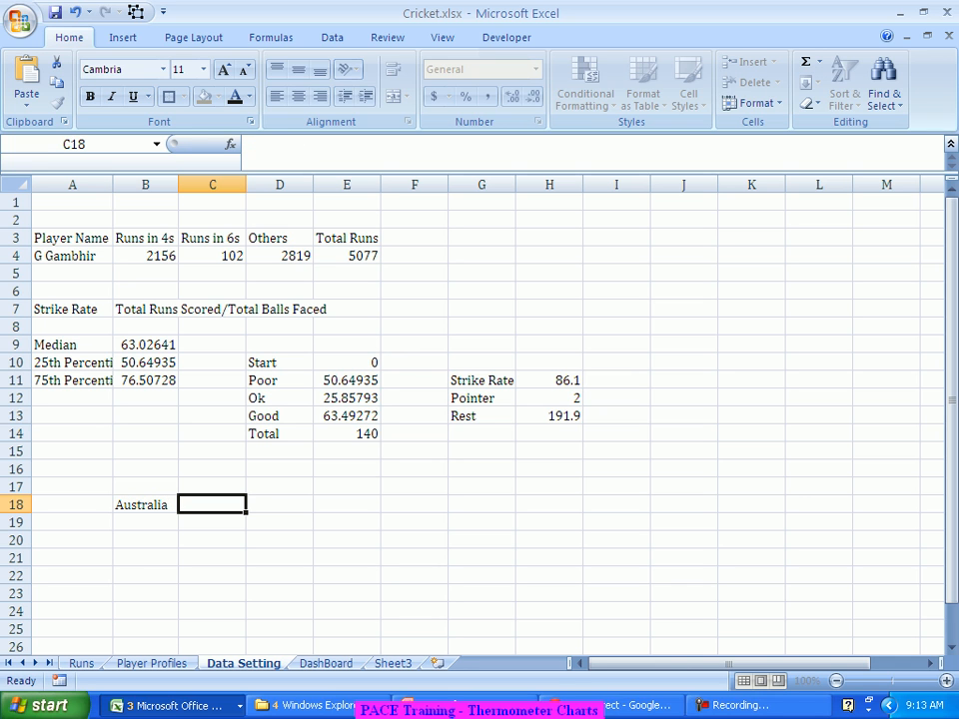
{"action": "type", "text": "England"}
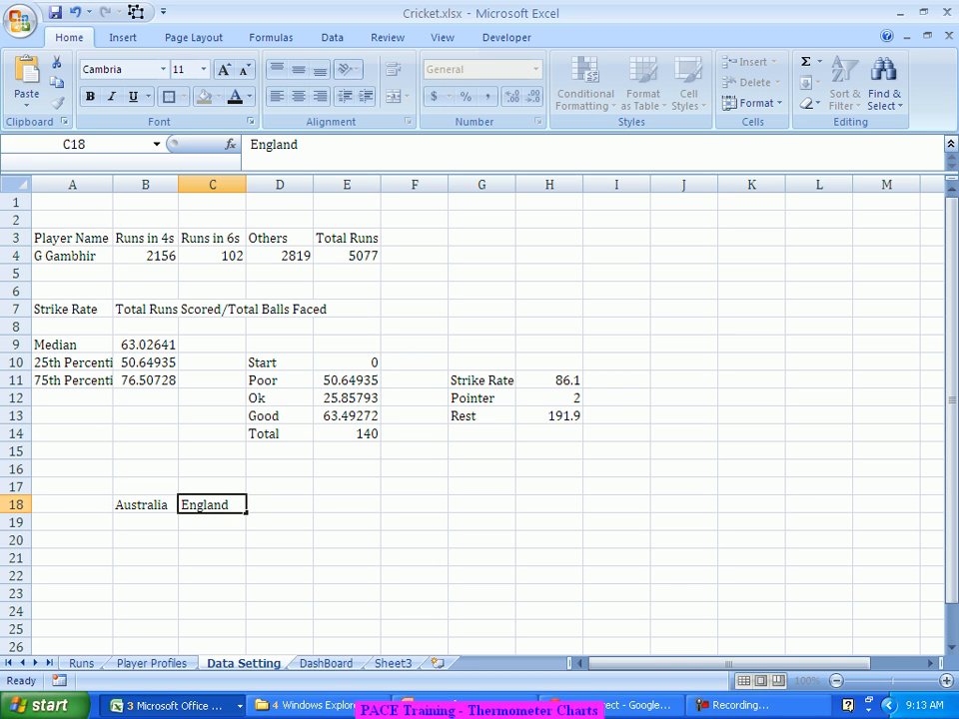
{"action": "key", "text": "Tab"}
{"action": "type", "text": "Ne"}
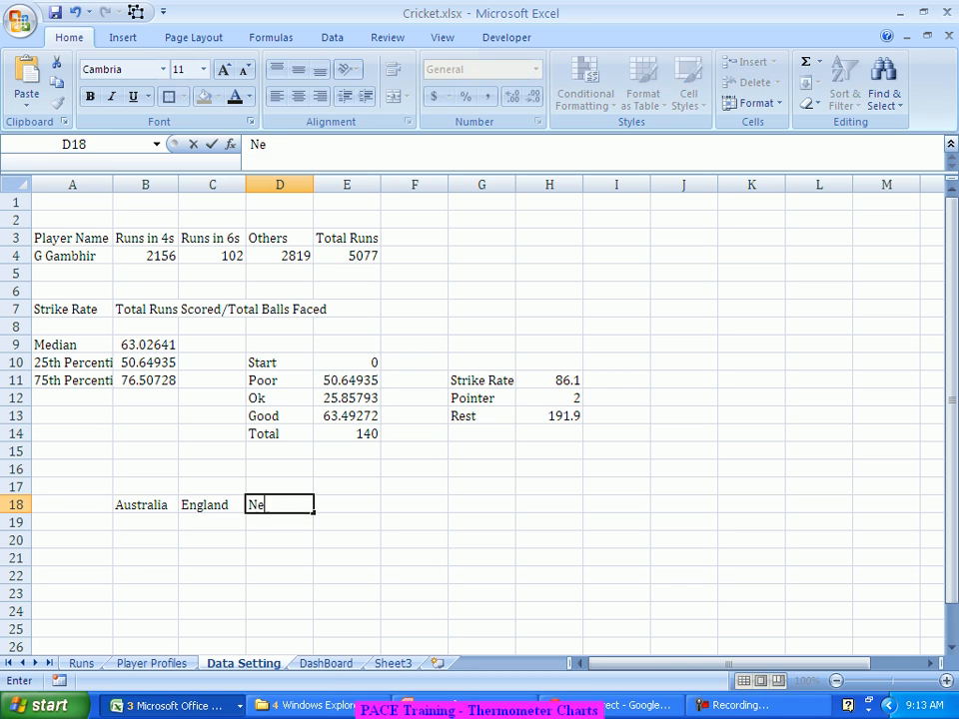
{"action": "type", "text": "w Zealand"}
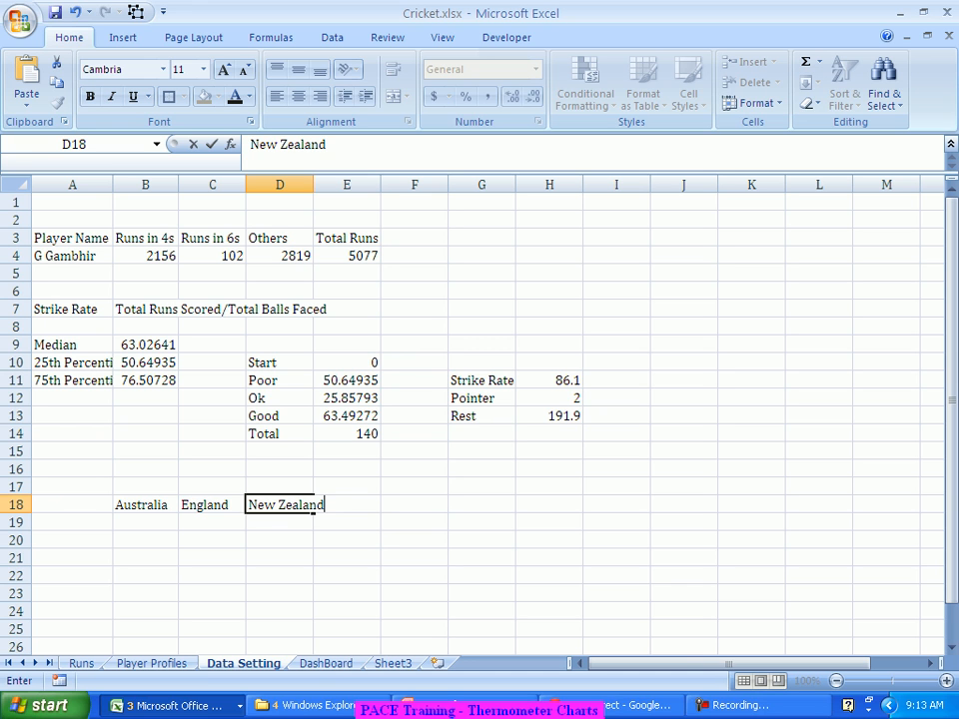
{"action": "key", "text": "Tab"}
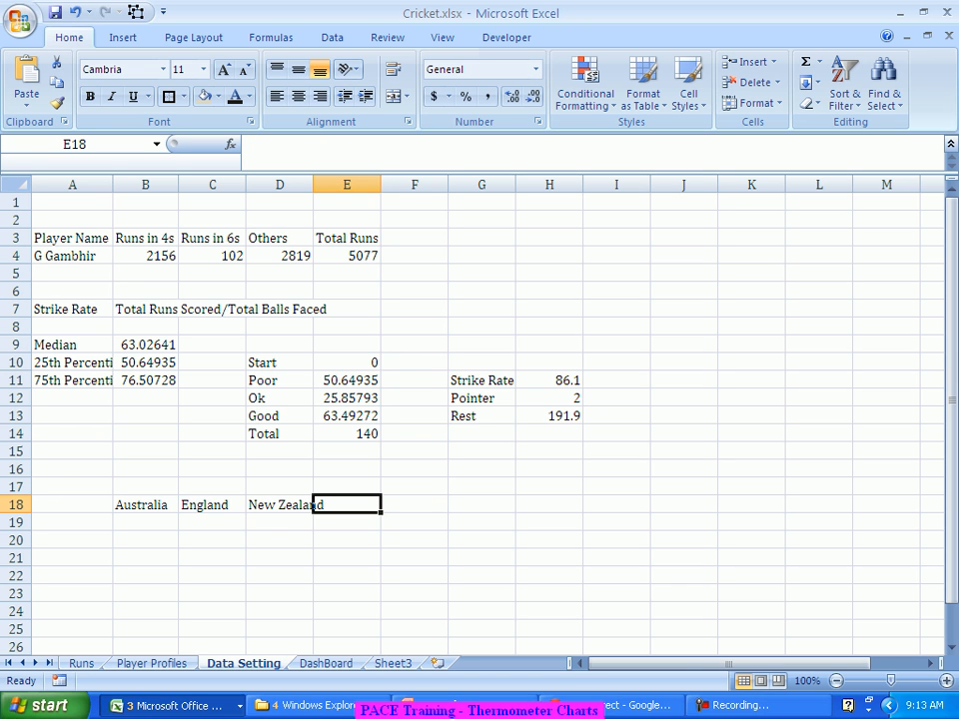
Step: Continue the row 18 headings with Pakistan, Sri Lanka, South Africa and West Indies in cells E18 to H18
{"action": "type", "text": "Pakistan"}
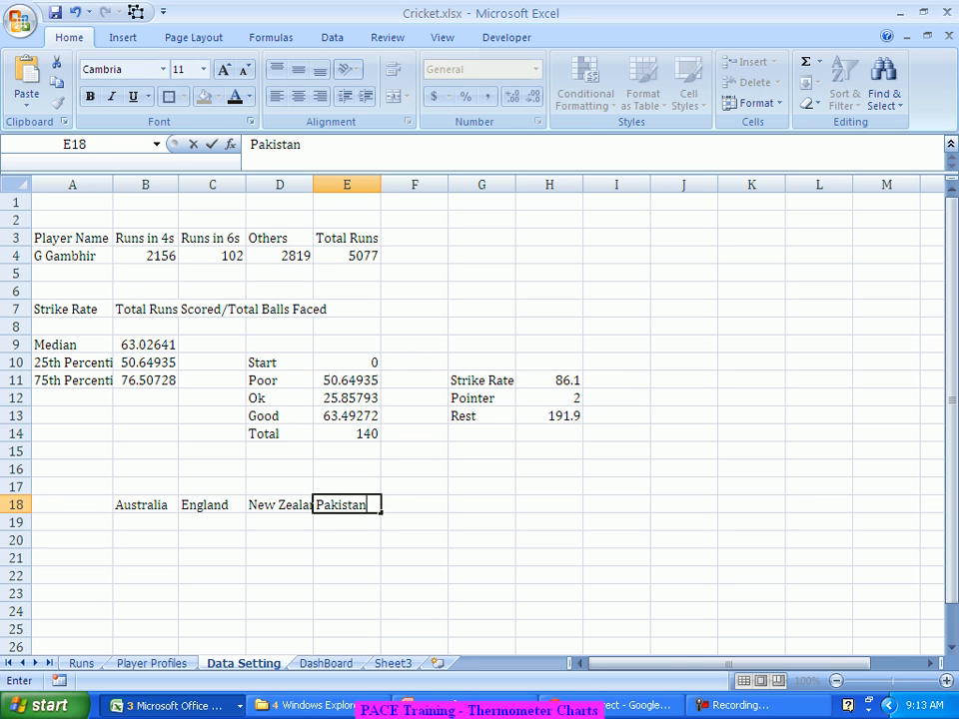
{"action": "key", "text": "Tab"}
{"action": "type", "text": "S"}
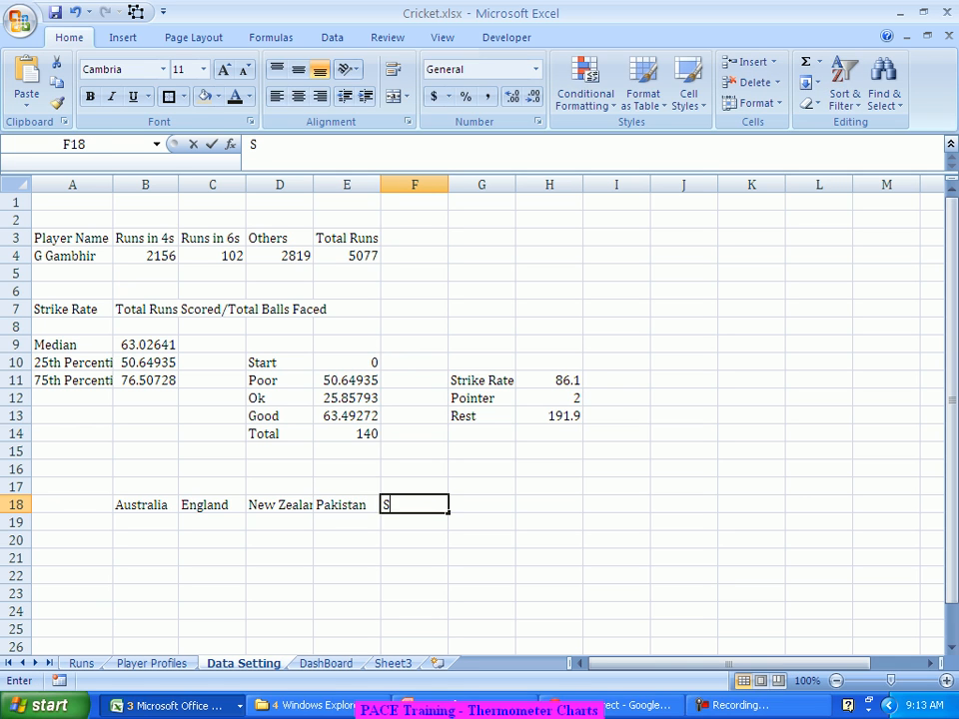
{"action": "type", "text": "ri Lanka"}
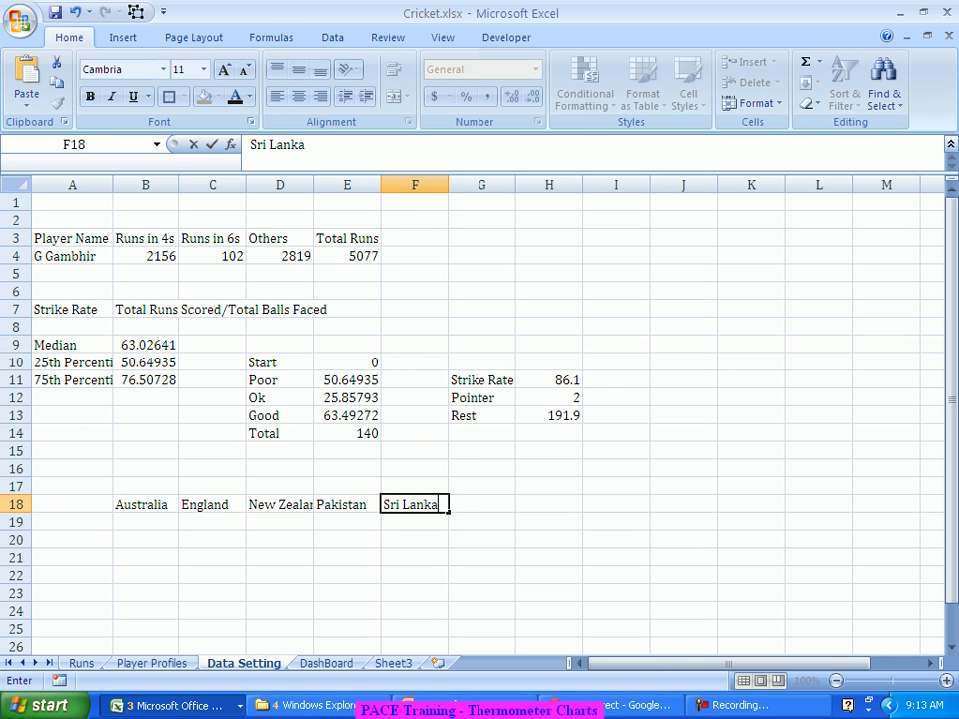
{"action": "key", "text": "Tab"}
{"action": "type", "text": "South"}
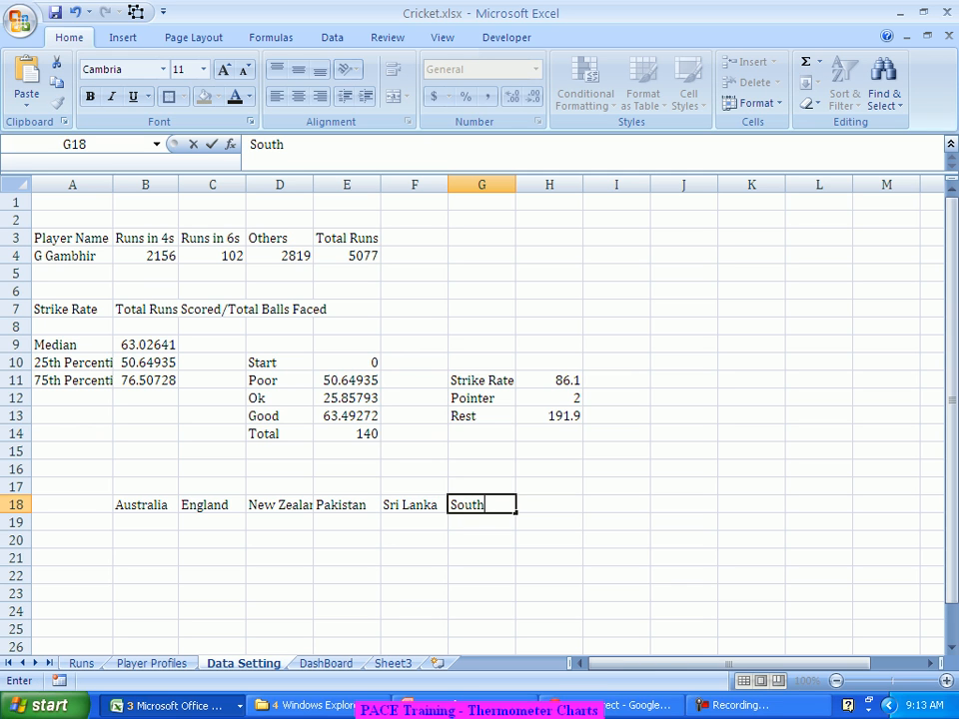
{"action": "type", "text": " Africa"}
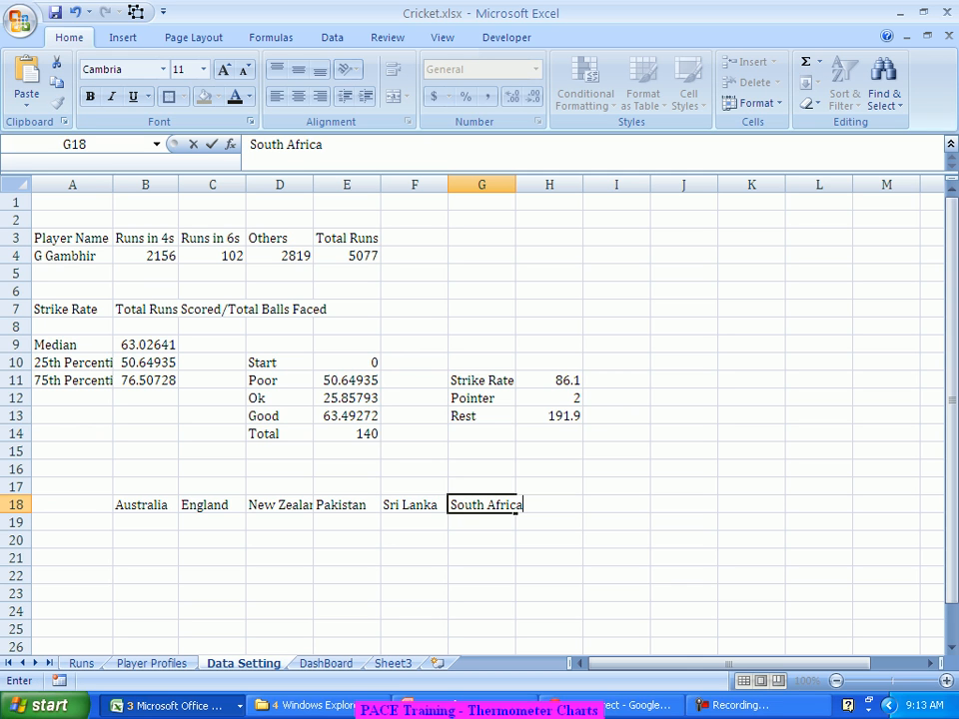
{"action": "key", "text": "Tab"}
{"action": "type", "text": "We"}
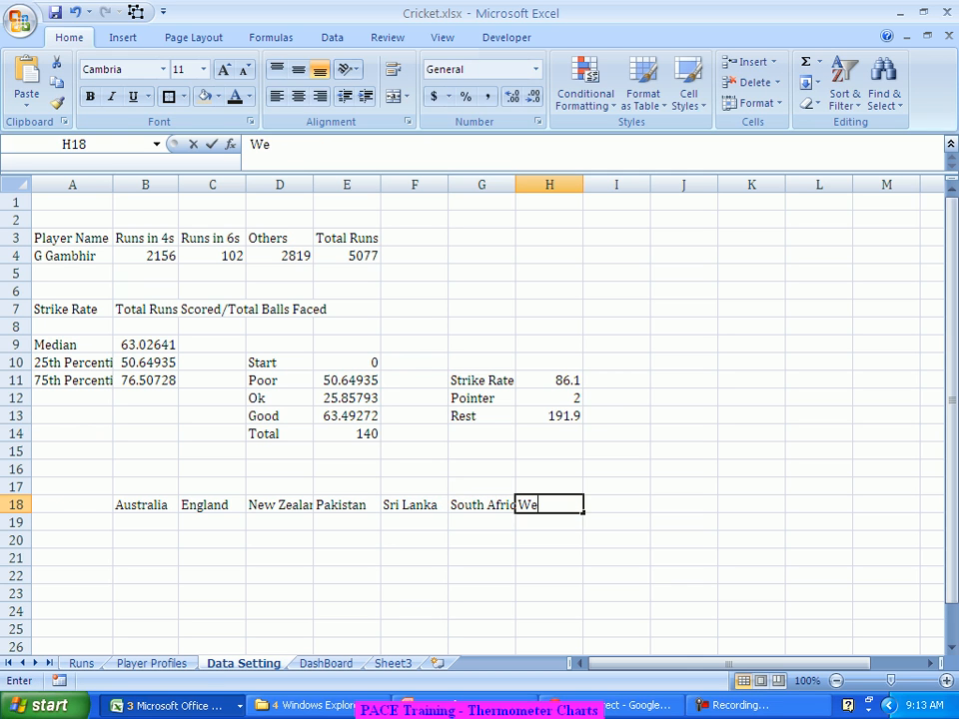
{"action": "type", "text": "st "}
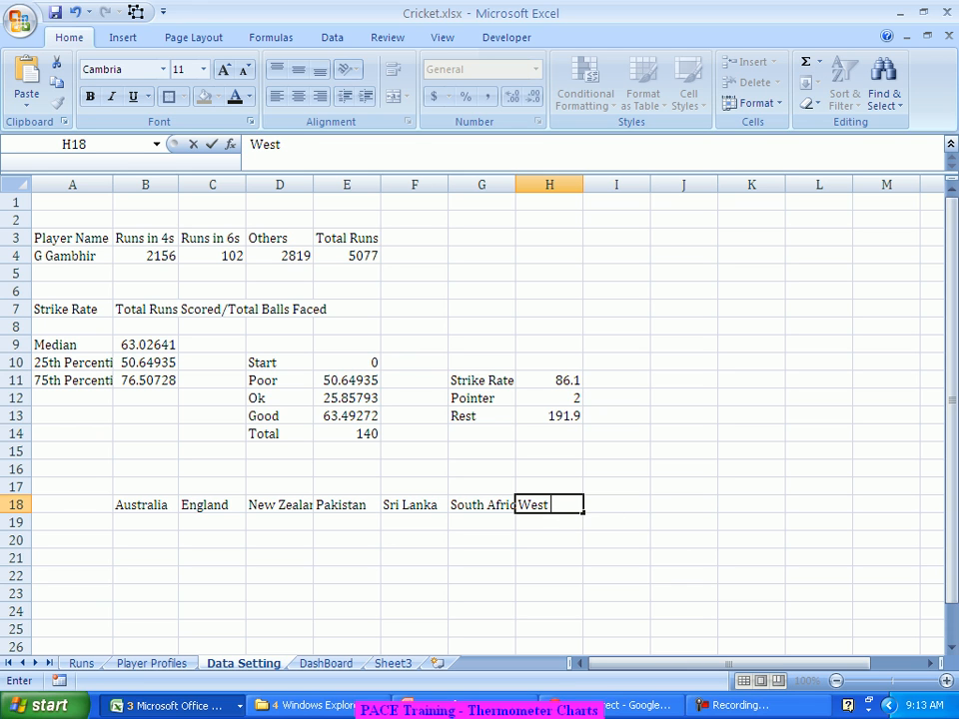
{"action": "type", "text": "Indies"}
{"action": "key", "text": "Return"}
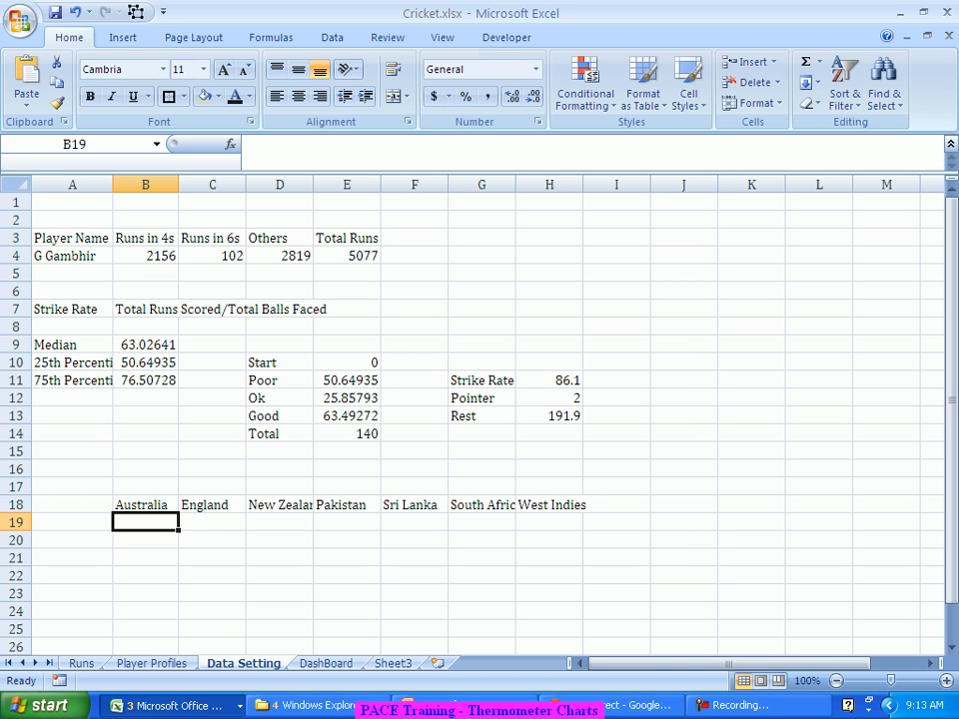
Step: Label the two rows below the country headings "Strike Rate" in A19 and "Career Strike" in A20
{"action": "key", "text": "Left"}
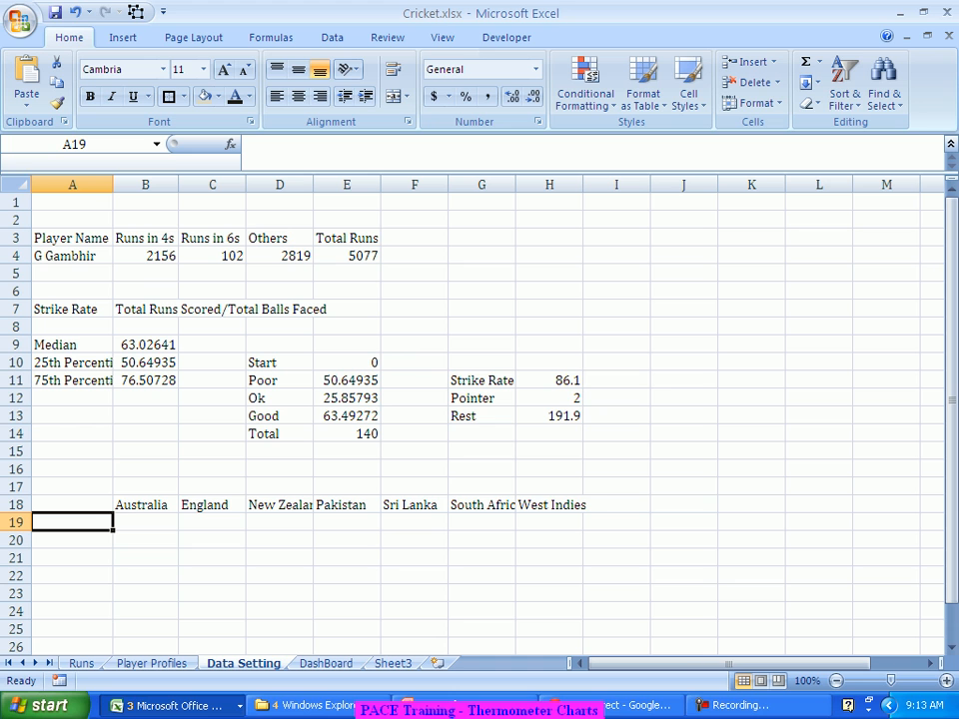
{"action": "type", "text": "Str"}
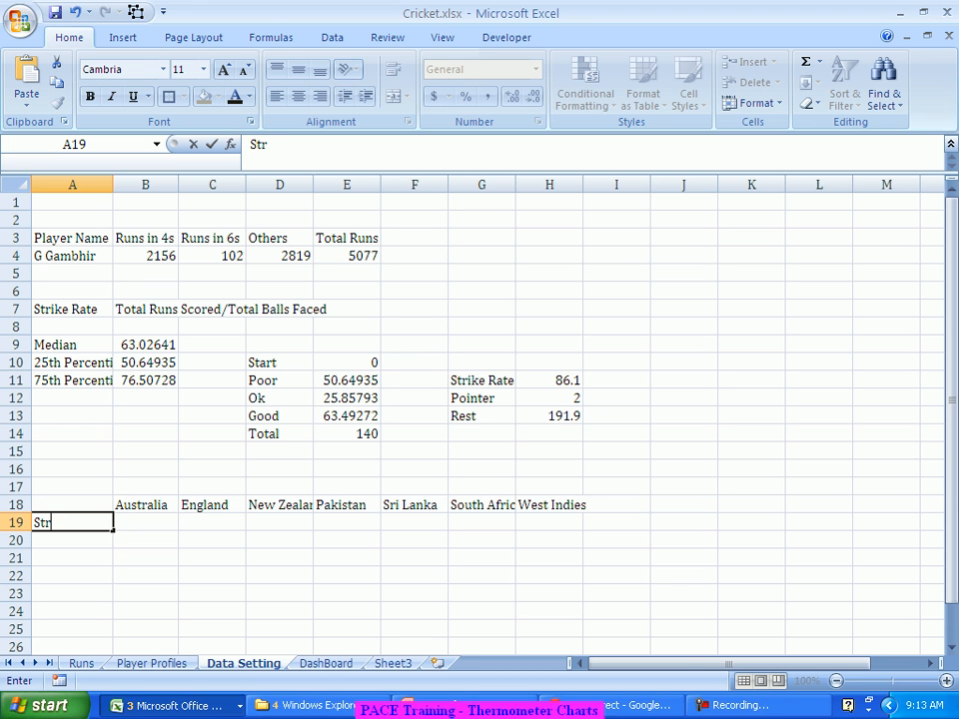
{"action": "type", "text": "ike Rate"}
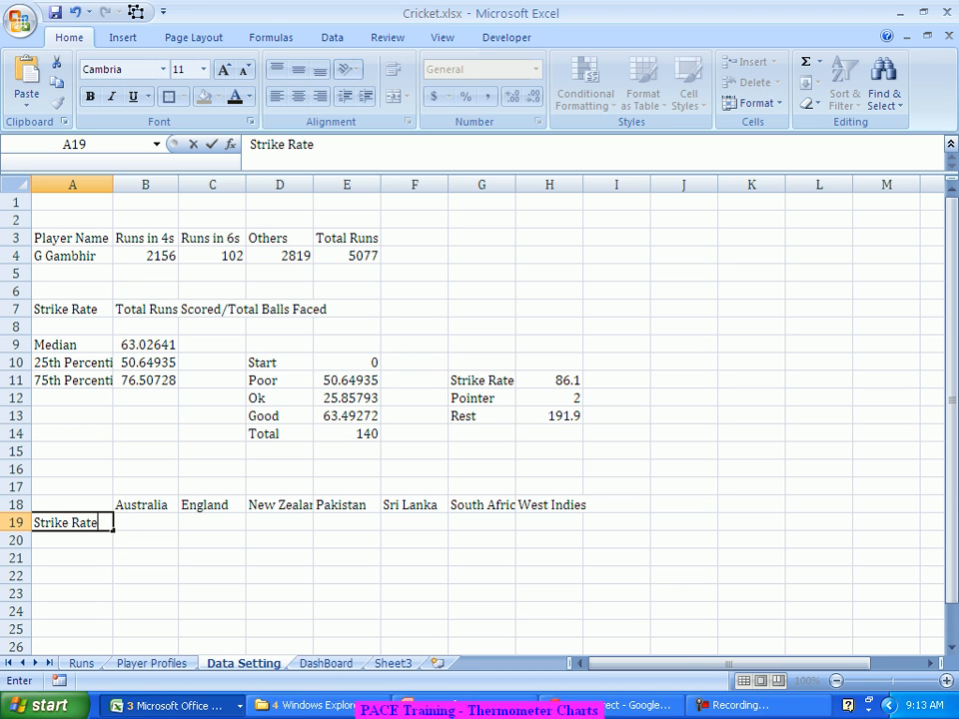
{"action": "key", "text": "Return"}
{"action": "type", "text": "Care"}
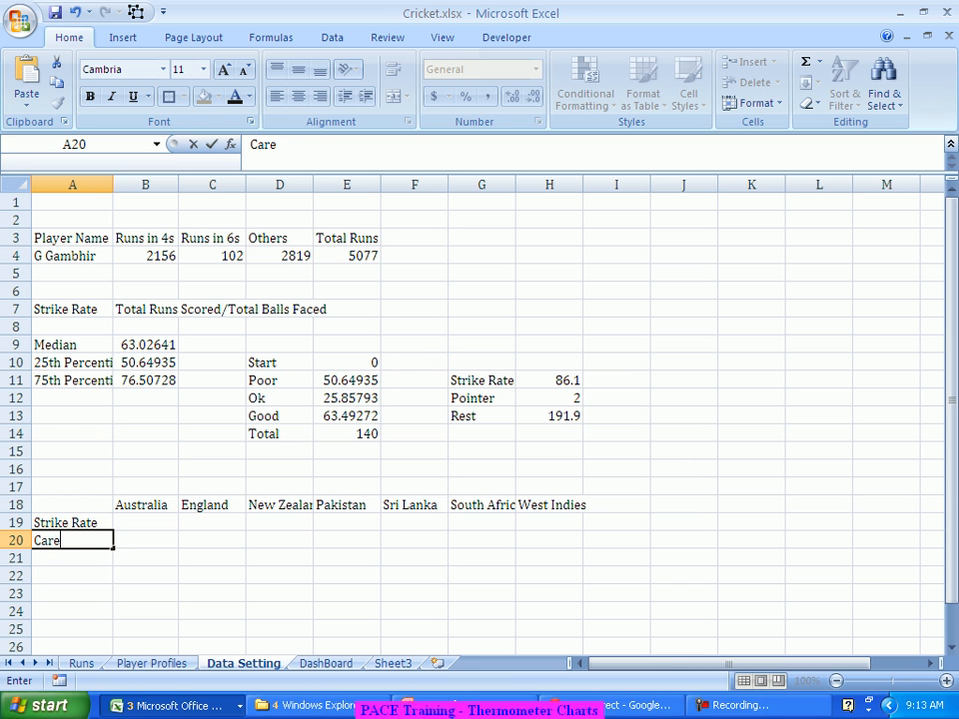
{"action": "type", "text": "er Strike"}
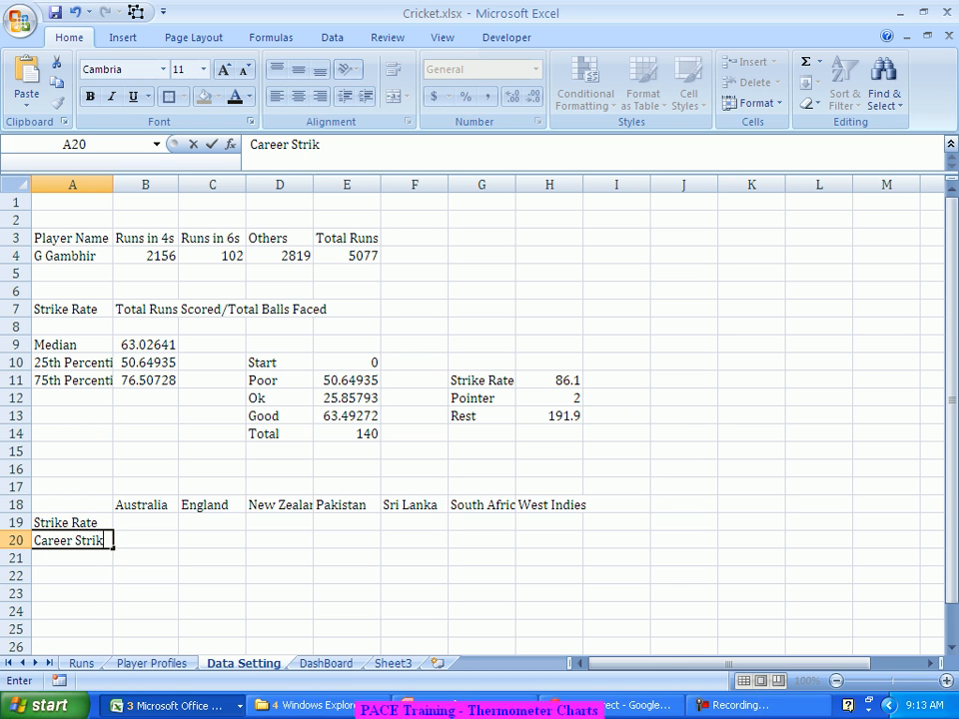
{"action": "key", "text": "Tab"}
Step: Link Australia's career strike rate in B20 to the existing strike rate with the formula =H11
{"action": "type", "text": "="}
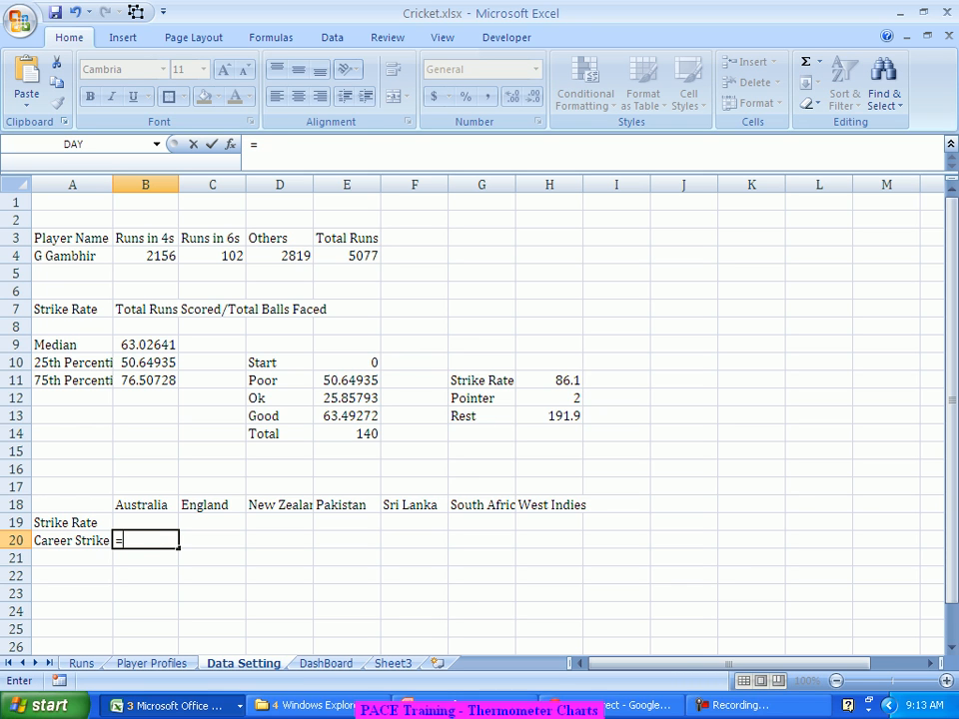
{"action": "left_click", "coordinate": [550, 380]}
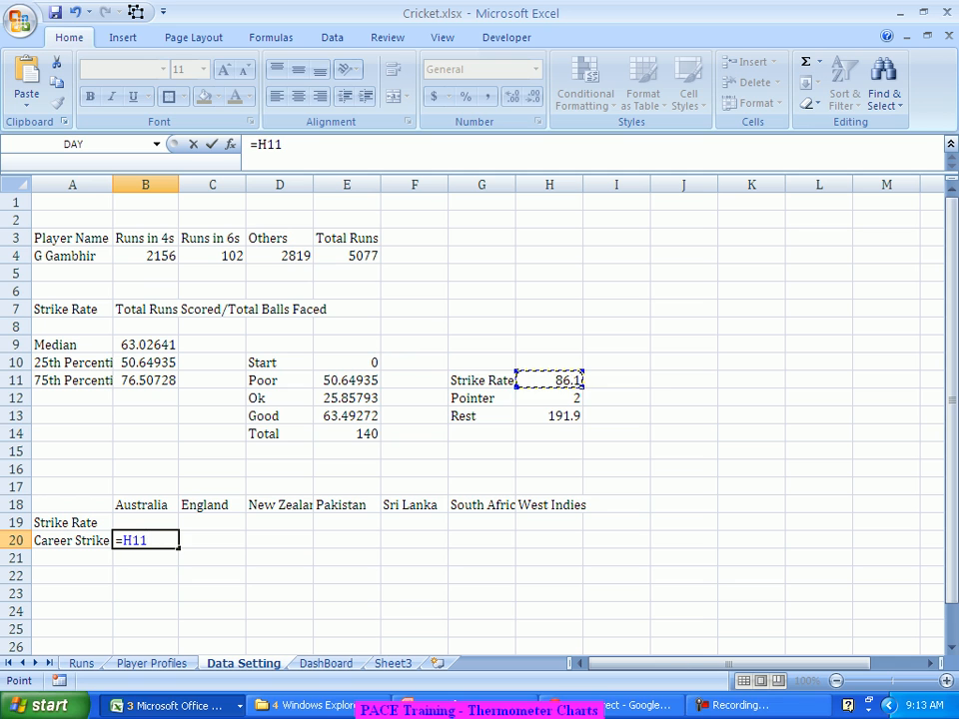
{"action": "key", "text": "Return"}
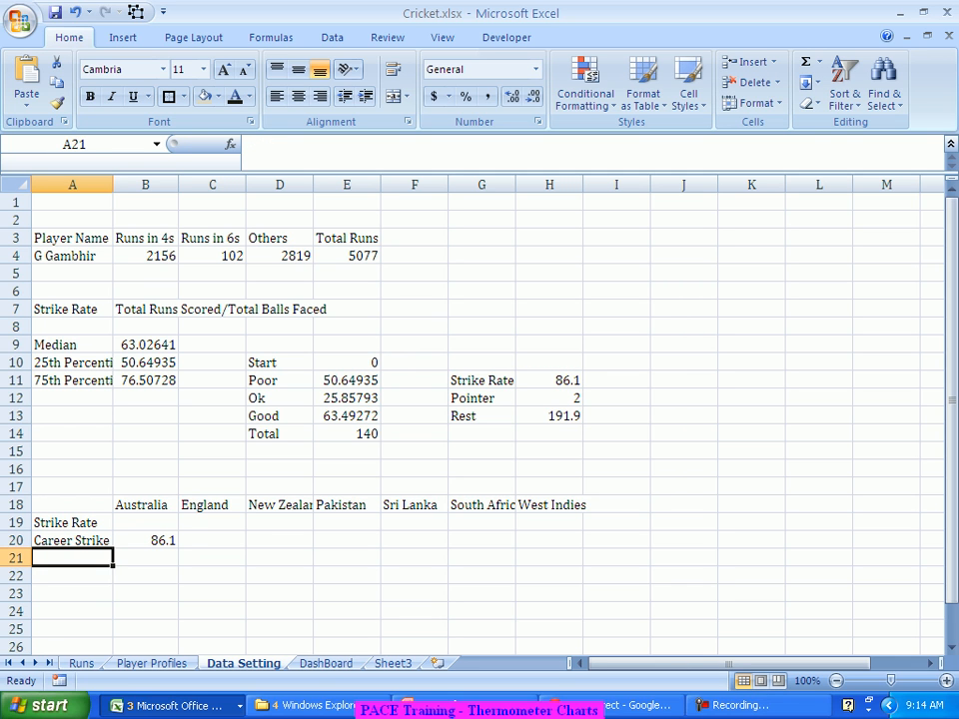
Step: Enter =B20 in C20 and fill the formula across the remaining countries to H20
{"action": "left_click", "coordinate": [212, 541]}
{"action": "type", "text": "="}
{"action": "key", "text": "Left"}
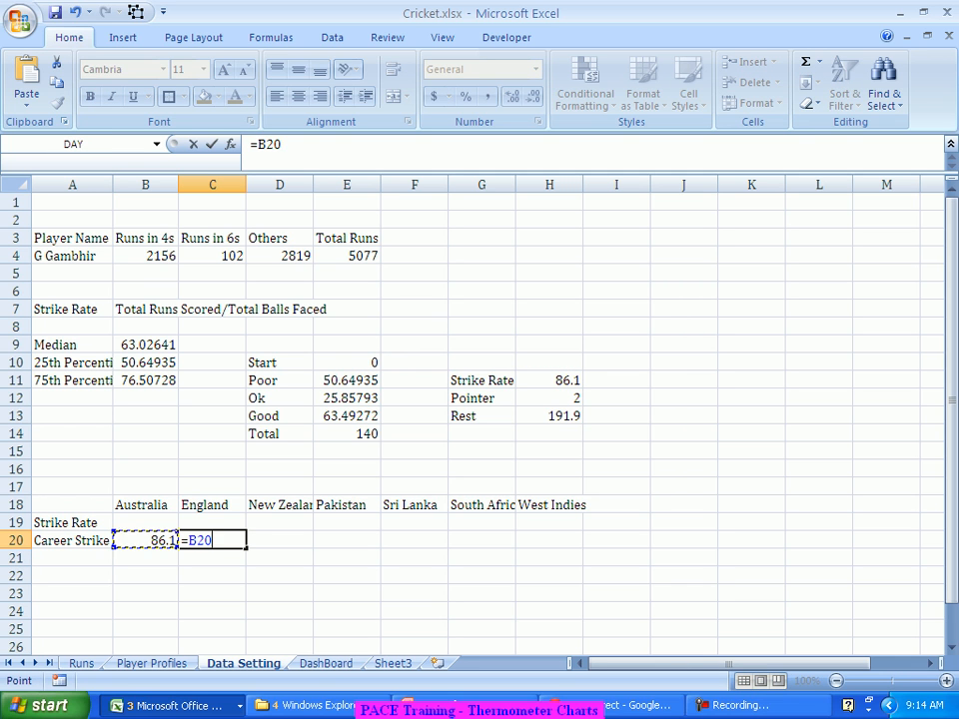
{"action": "key", "text": "Tab"}
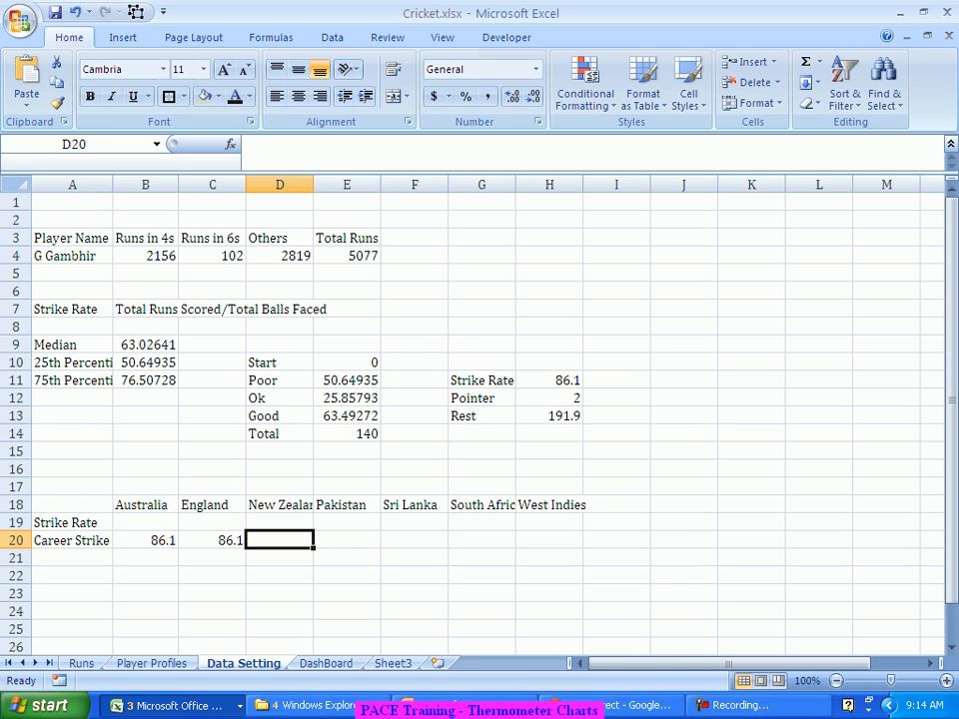
{"action": "left_click", "coordinate": [212, 541]}
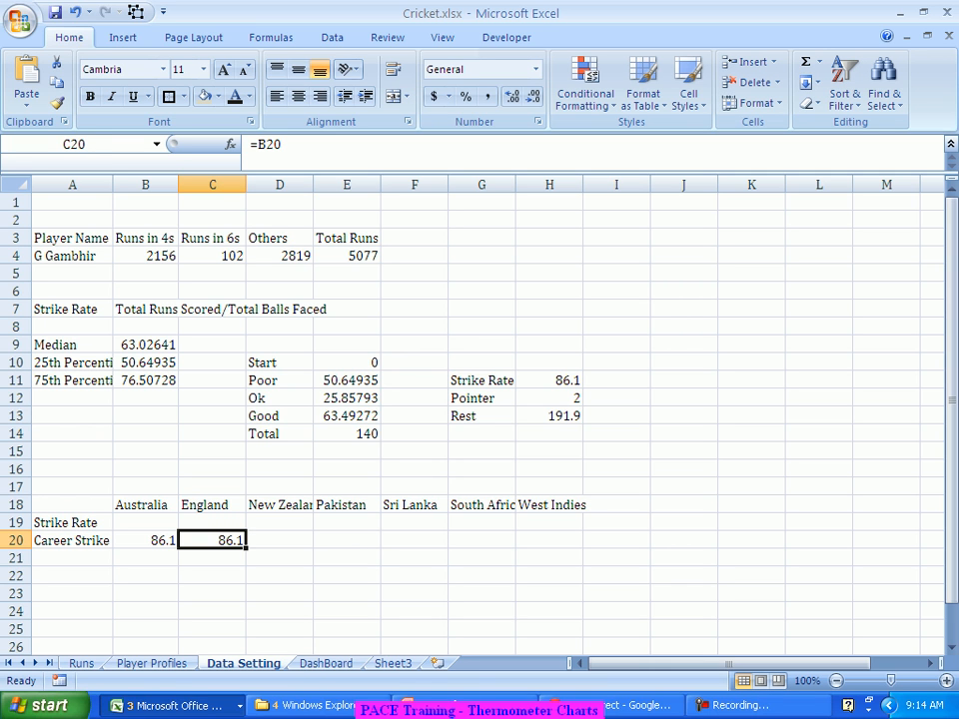
{"action": "left_click_drag", "start_coordinate": [245, 549], "coordinate": [577, 546]}
{"action": "left_click", "coordinate": [482, 576]}
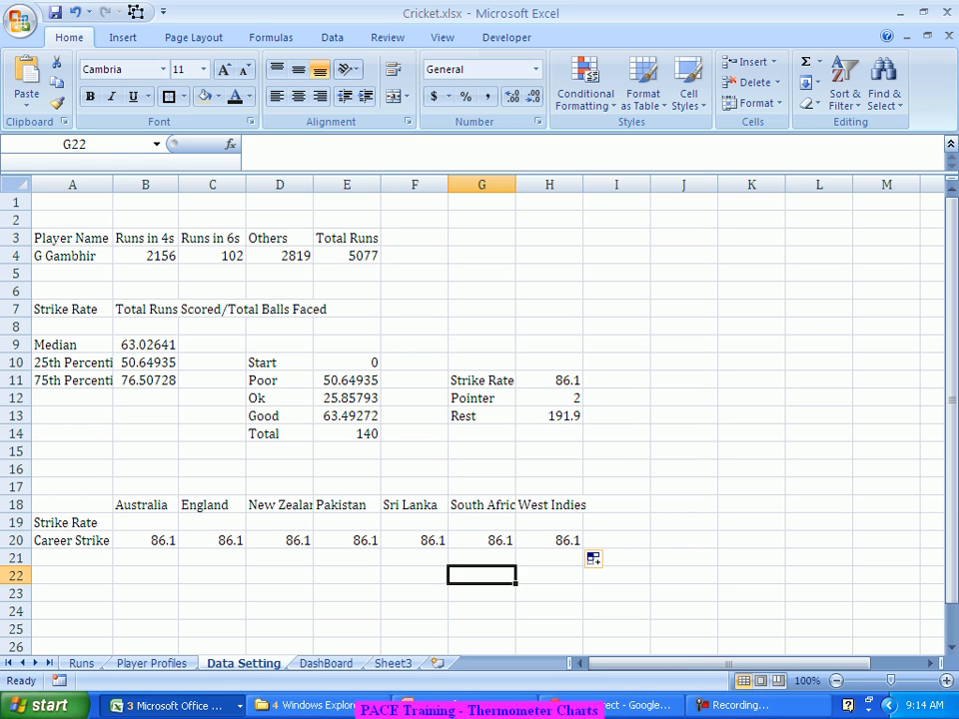
Step: Start a SUMIFS formula in B19 with the Runs sheet's runs column, Runs!$C:$C, as the absolute sum range
{"action": "left_click", "coordinate": [146, 523]}
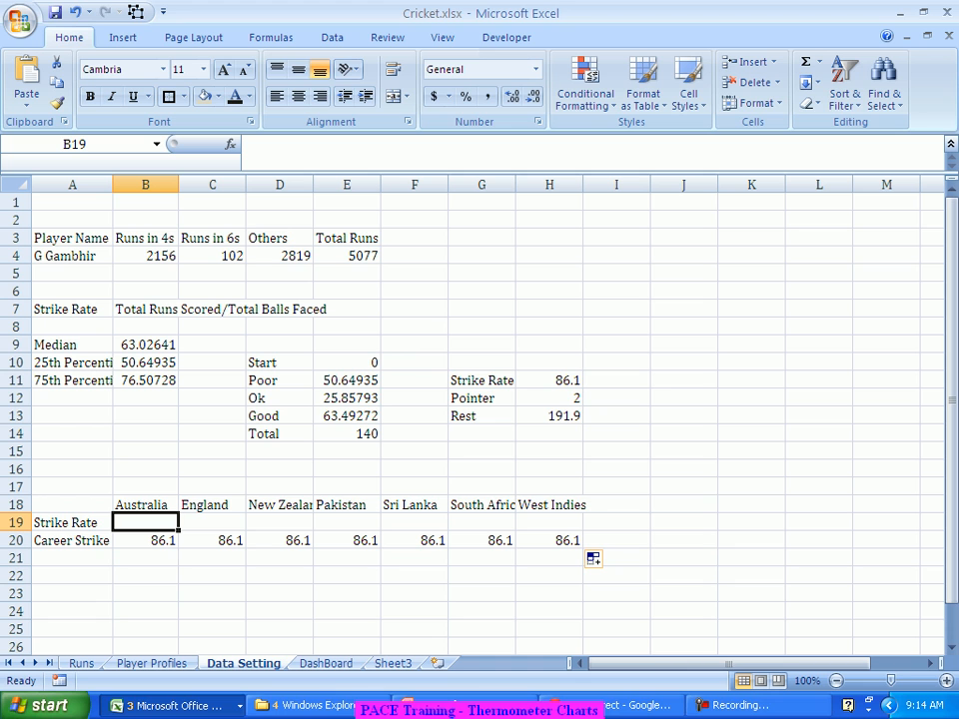
{"action": "type", "text": "="}
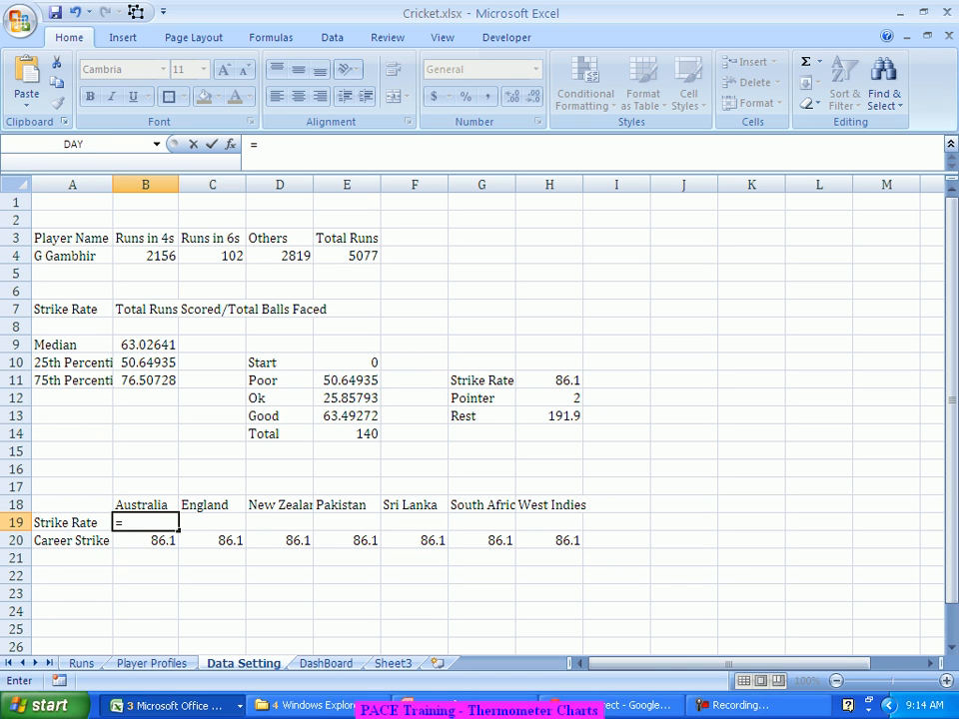
{"action": "type", "text": "Sum"}
{"action": "type", "text": "fs"}
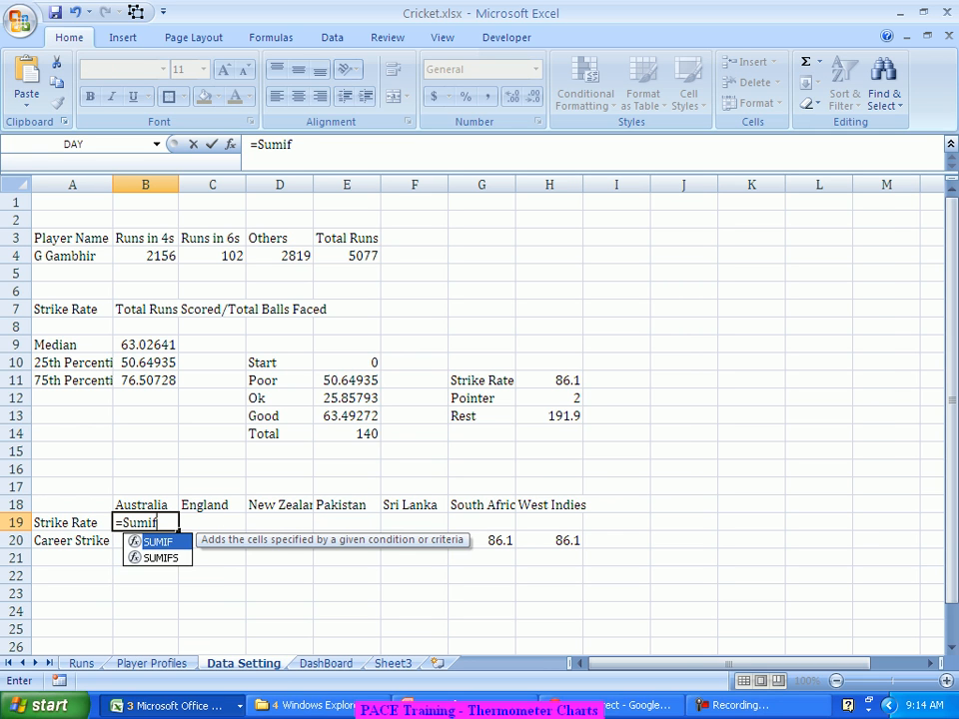
{"action": "key", "text": "Tab"}
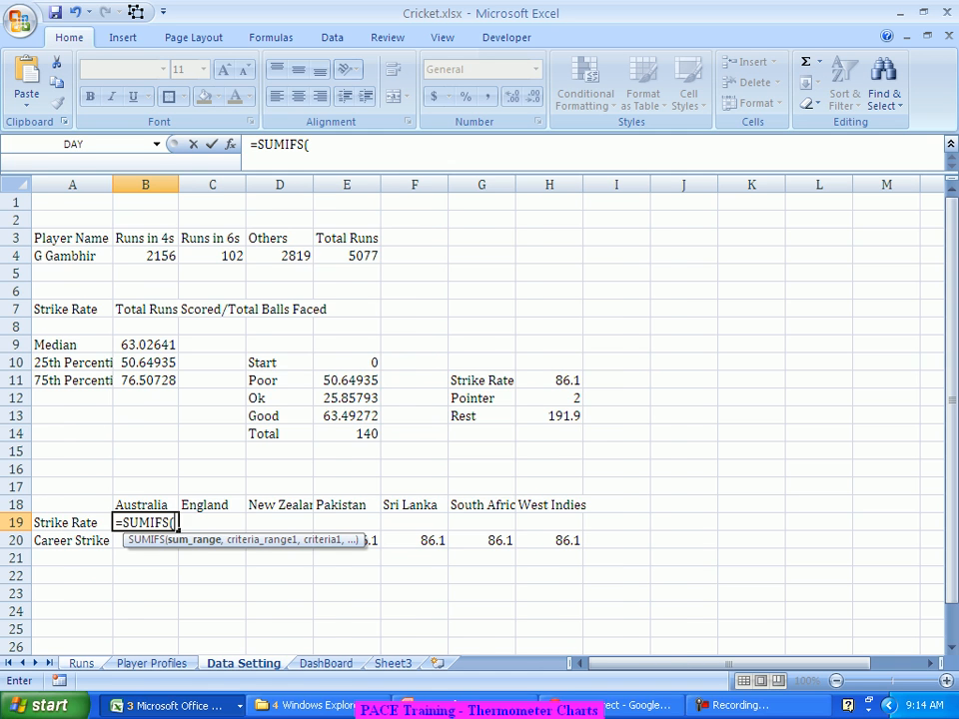
{"action": "key", "text": "ctrl+Page_Up"}
{"action": "key", "text": "ctrl+Page_Up"}
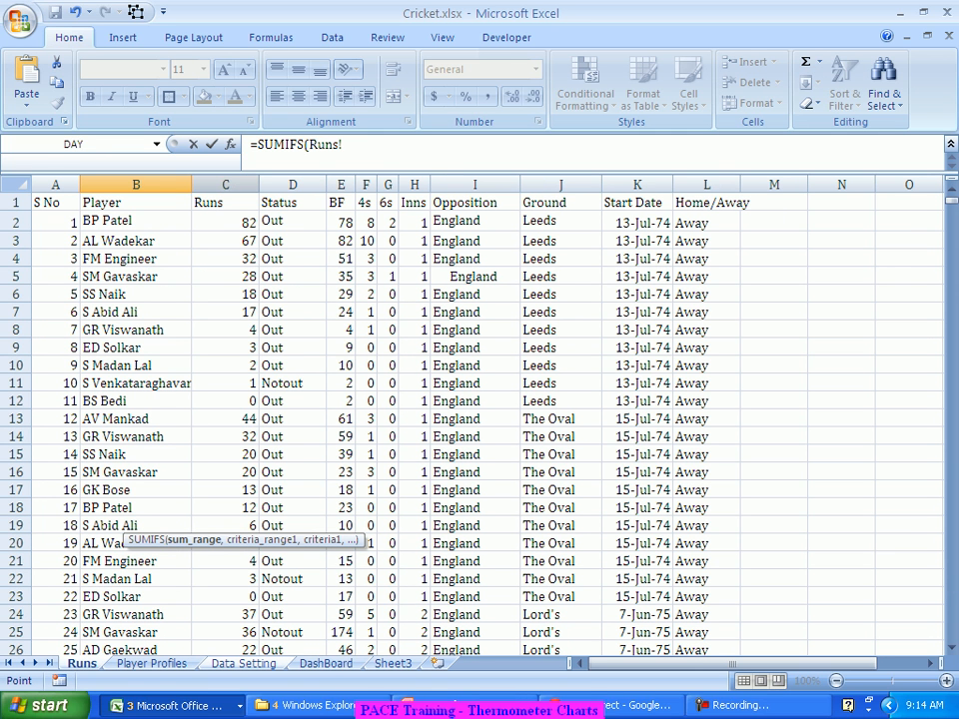
{"action": "left_click", "coordinate": [226, 185]}
{"action": "key", "text": "F4"}
{"action": "type", "text": ","}
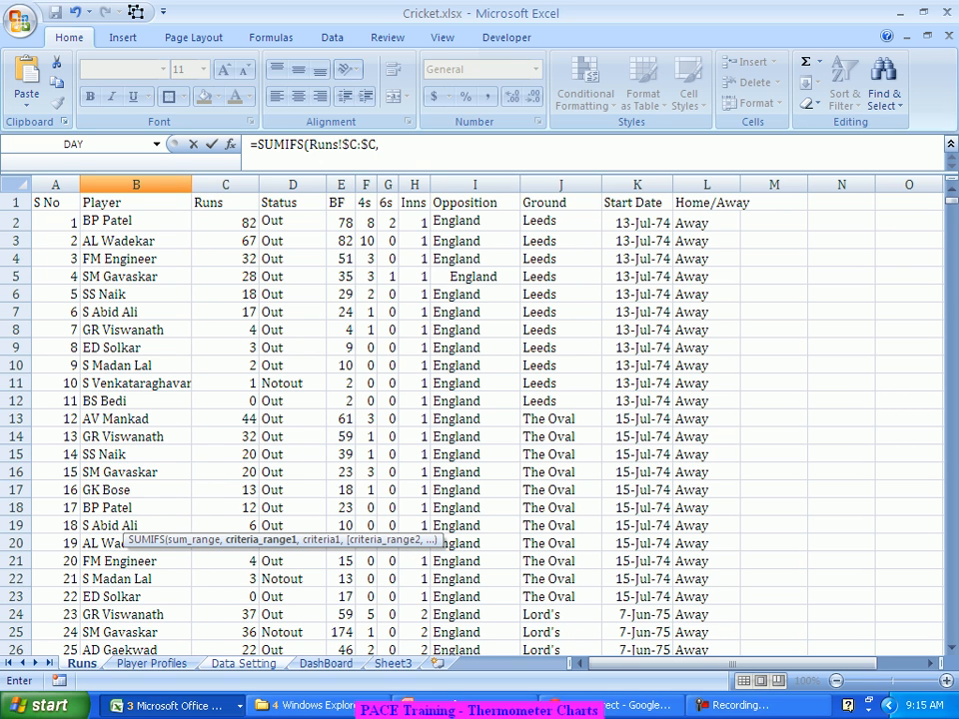
Step: Add the first SUMIFS criterion, matching the player column Runs!$B:$B to the player name in 'Data Setting'!$A$4
{"action": "left_click", "coordinate": [136, 184]}
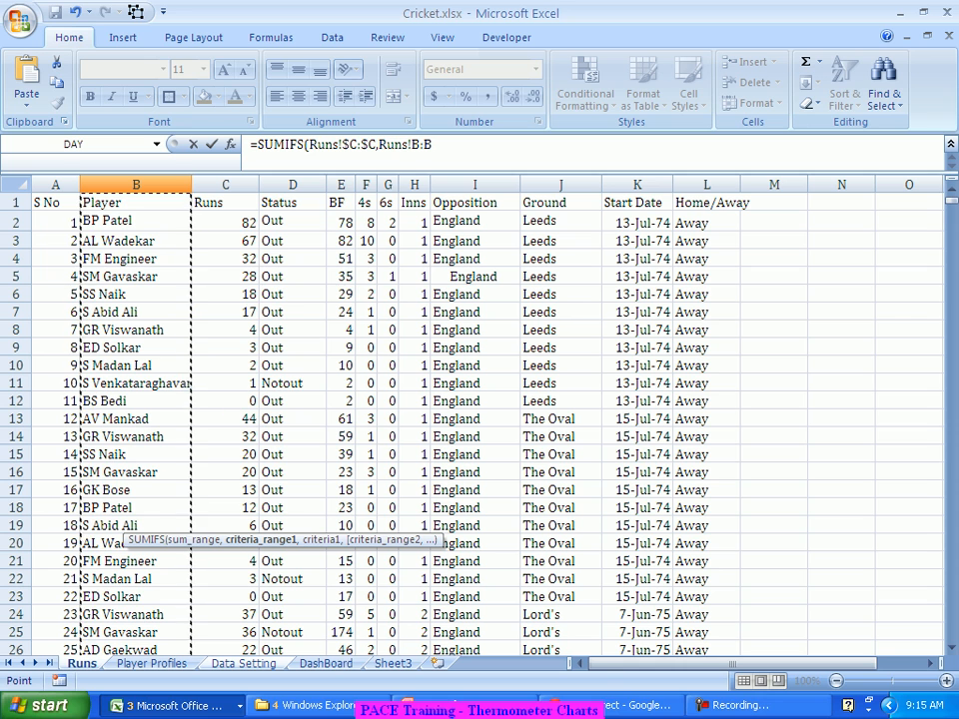
{"action": "key", "text": "F4"}
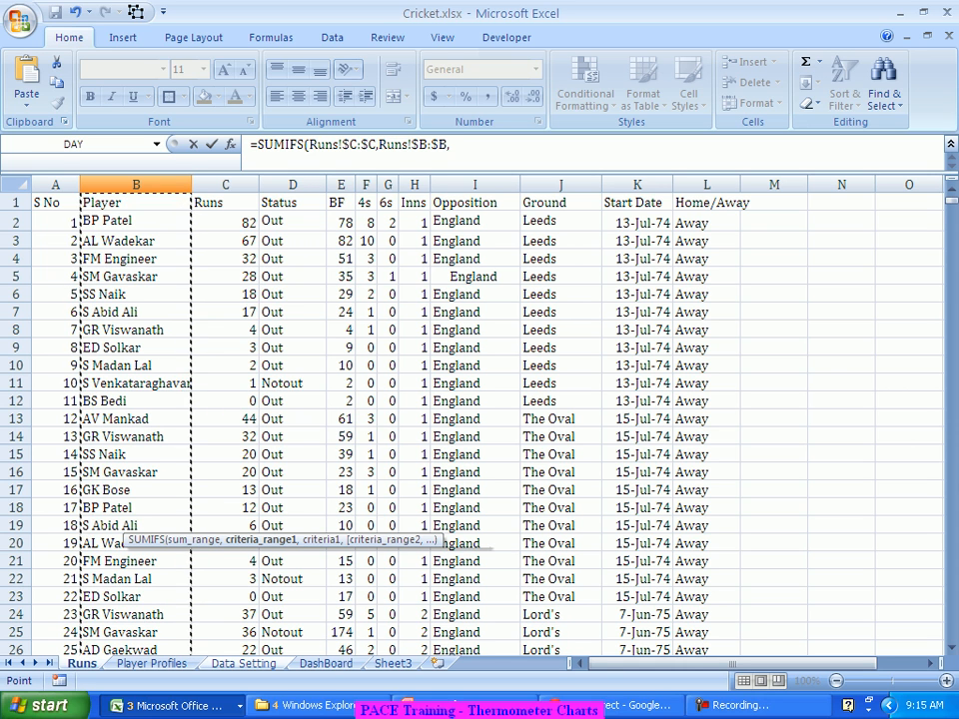
{"action": "type", "text": ","}
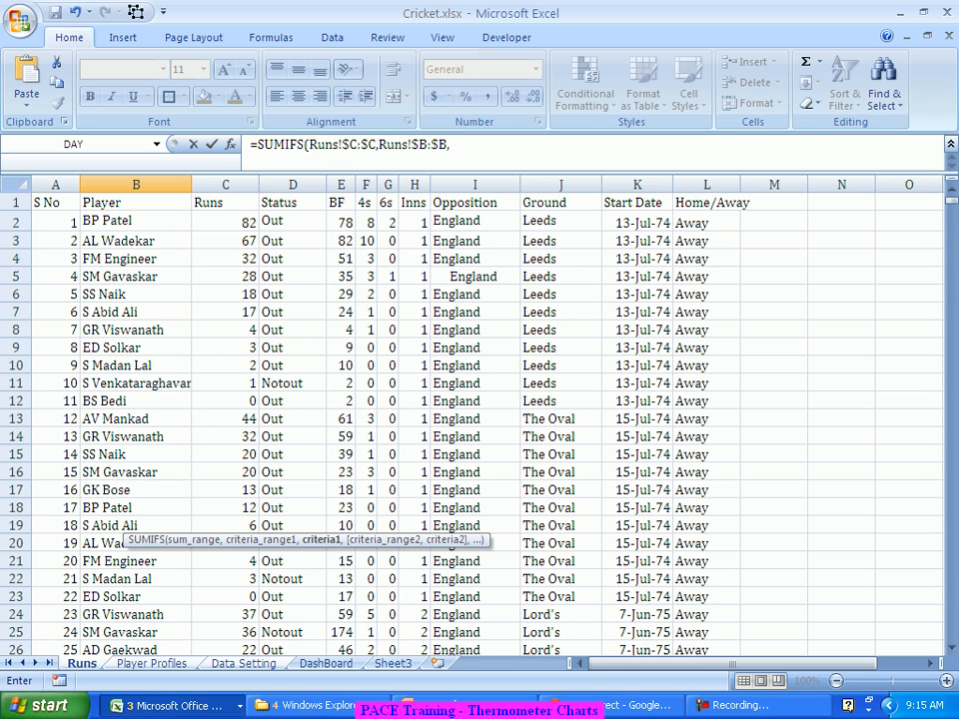
{"action": "left_click", "coordinate": [243, 664]}
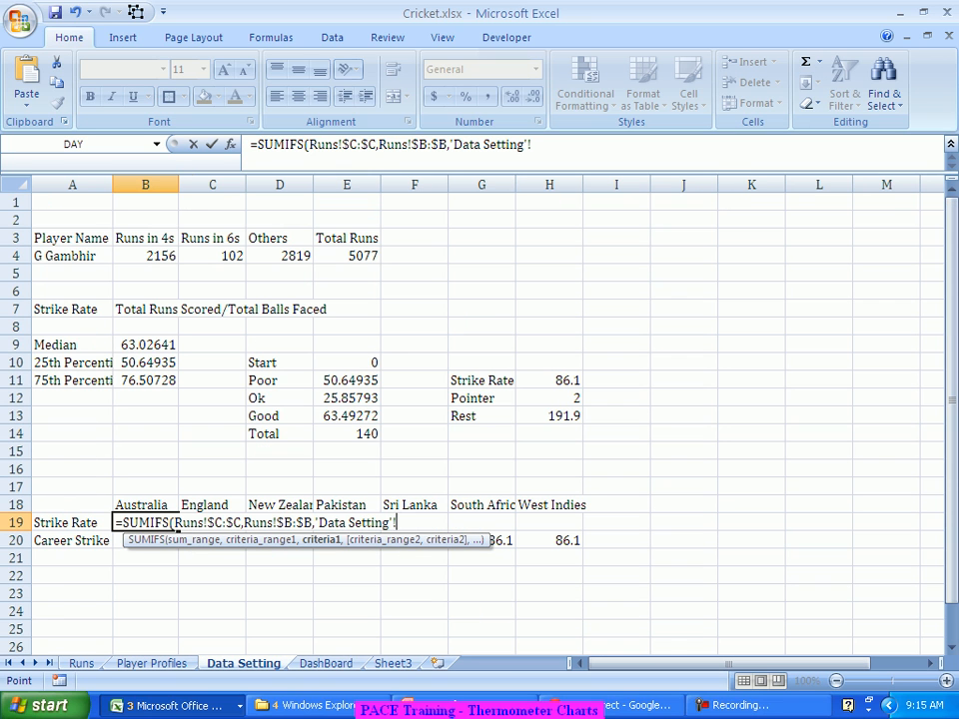
{"action": "left_click", "coordinate": [73, 256]}
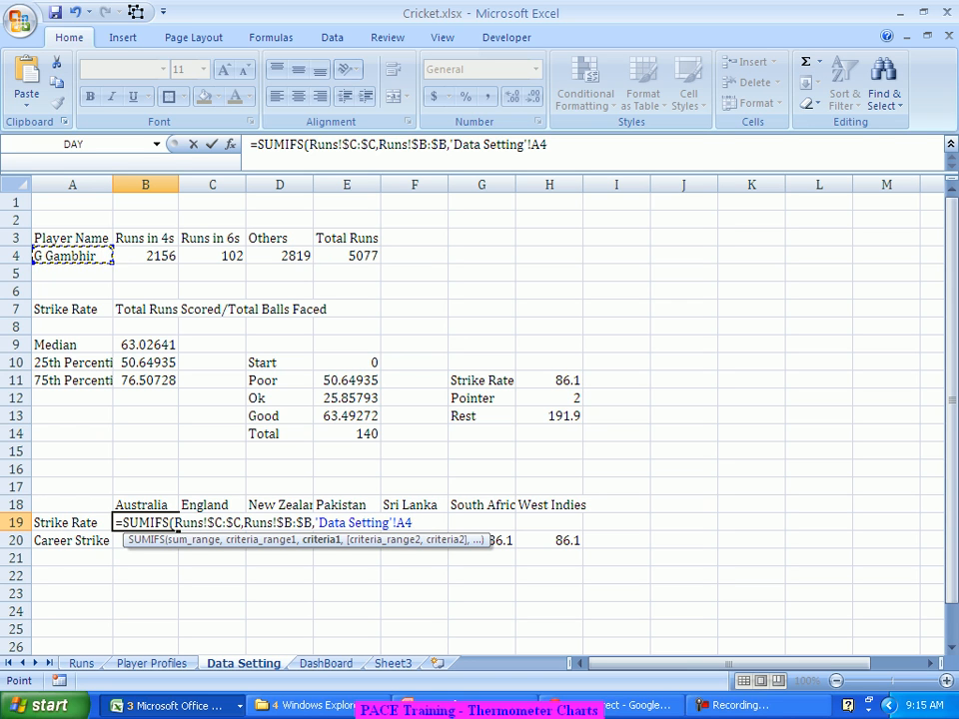
{"action": "key", "text": "F4"}
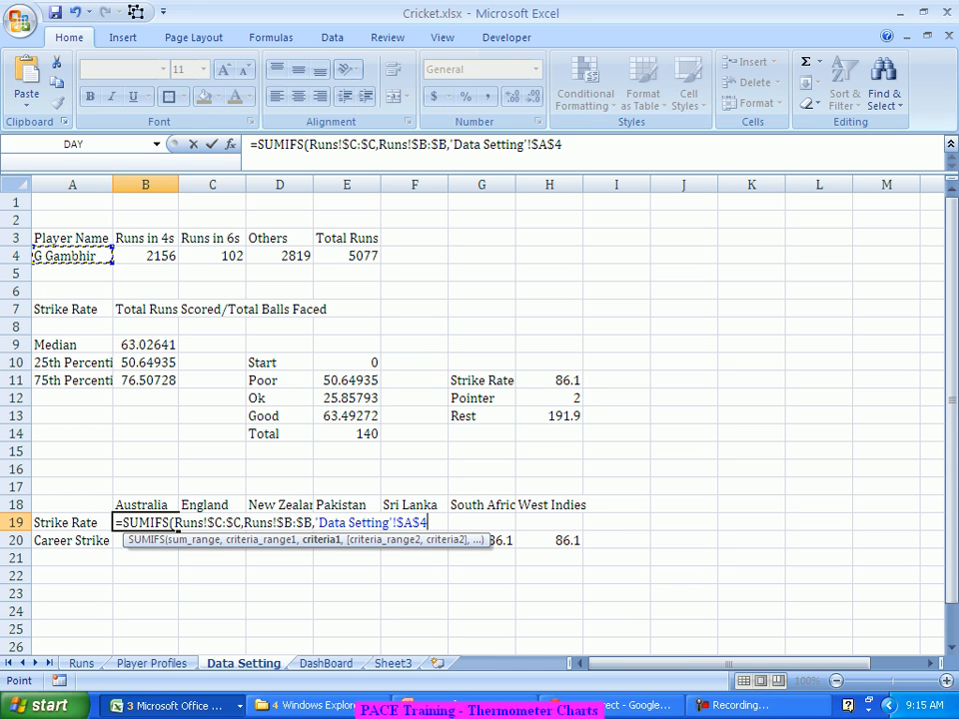
{"action": "type", "text": ","}
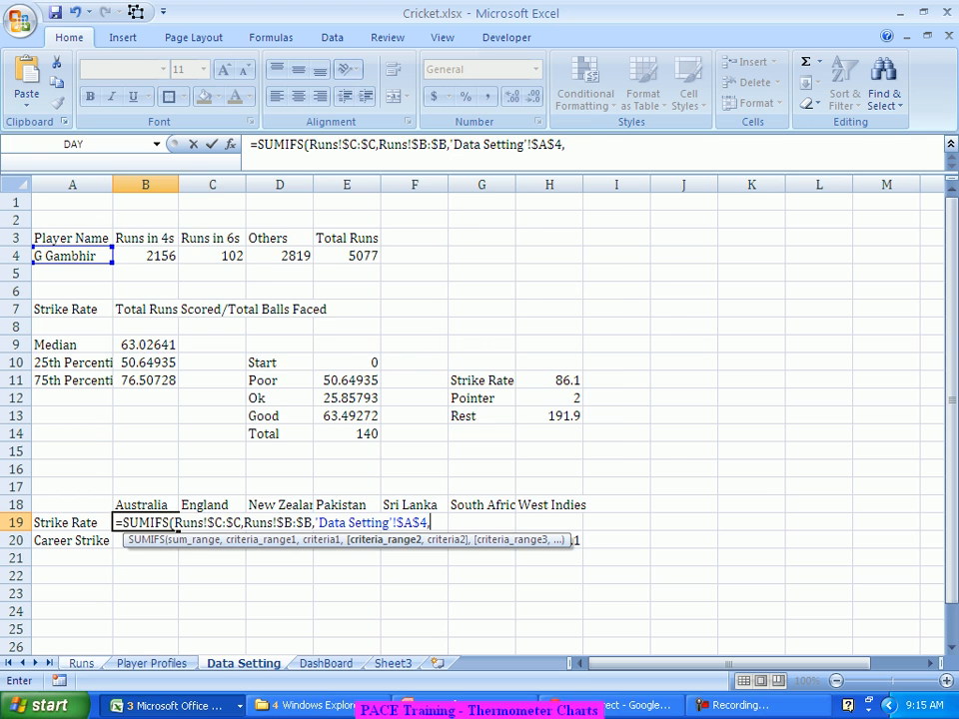
Step: Add the second criterion, matching the opposition column Runs!$I:$I to the country heading 'Data Setting'!B$18, and close the SUMIFS function
{"action": "left_click", "coordinate": [81, 663]}
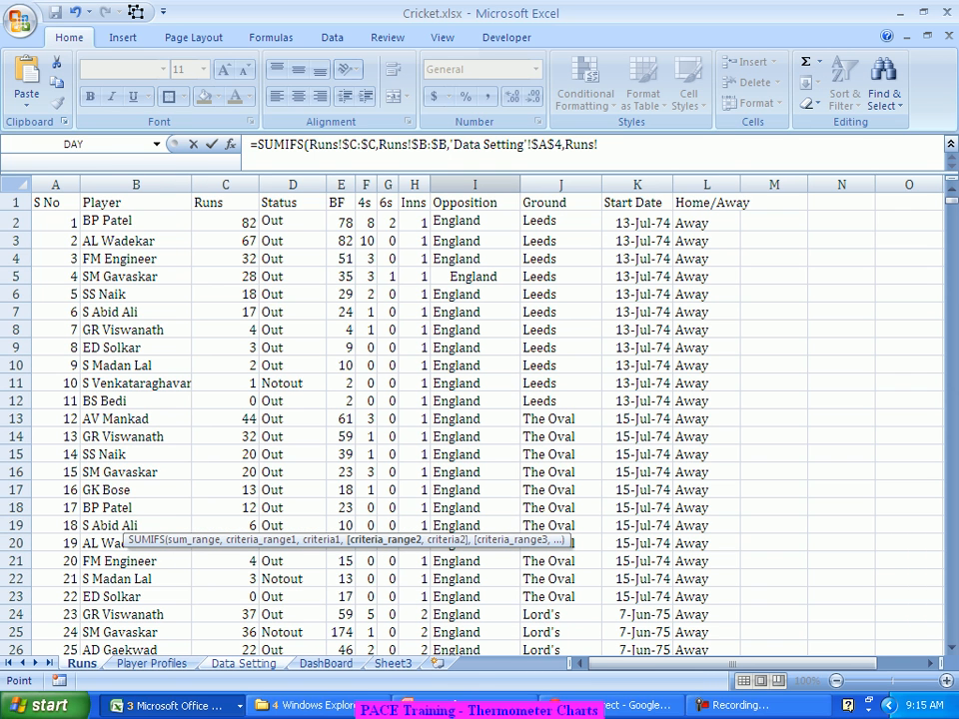
{"action": "left_click", "coordinate": [474, 185]}
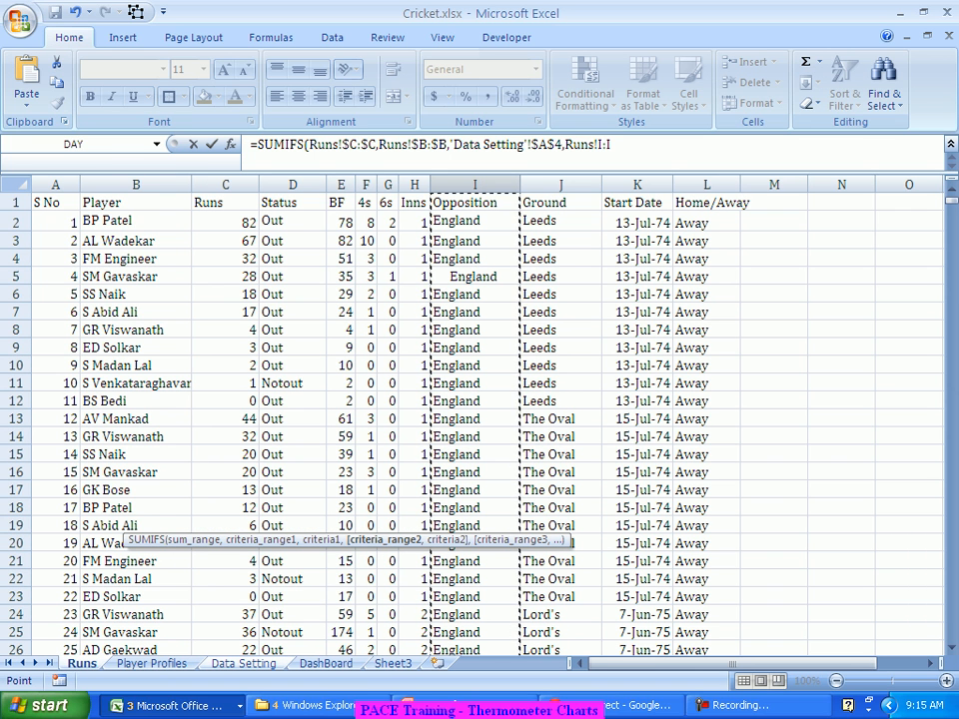
{"action": "key", "text": "F4"}
{"action": "type", "text": ","}
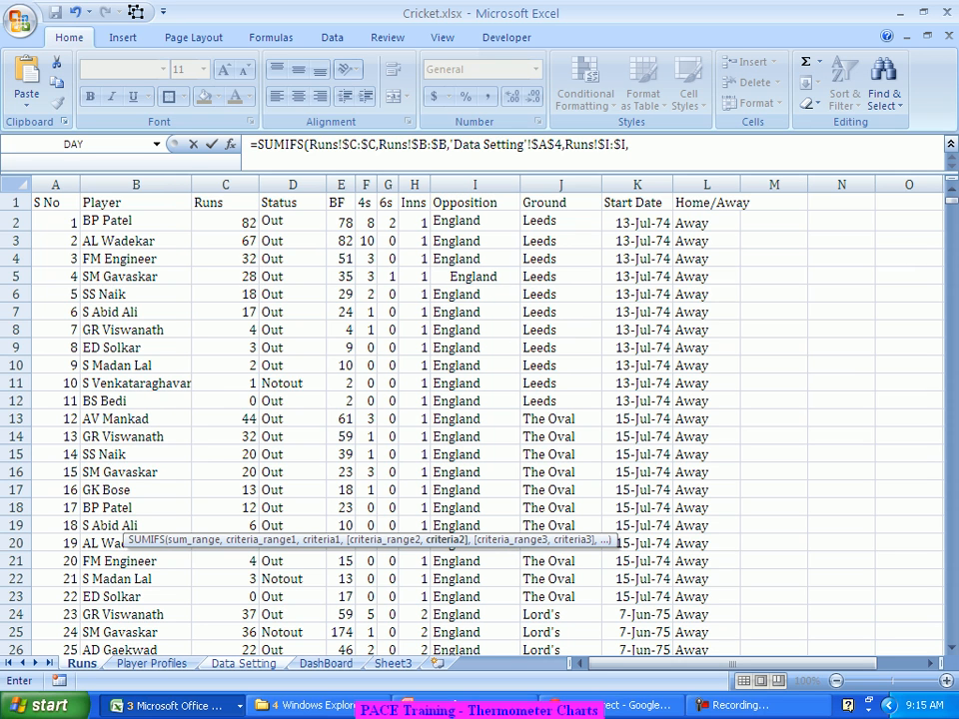
{"action": "left_click", "coordinate": [242, 663]}
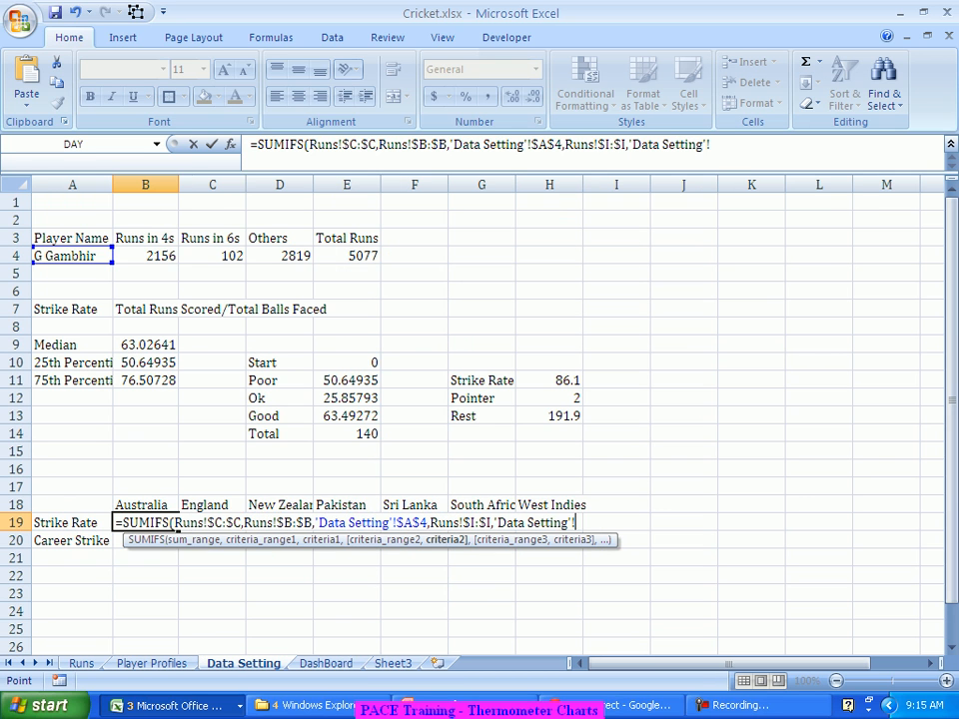
{"action": "left_click", "coordinate": [146, 506]}
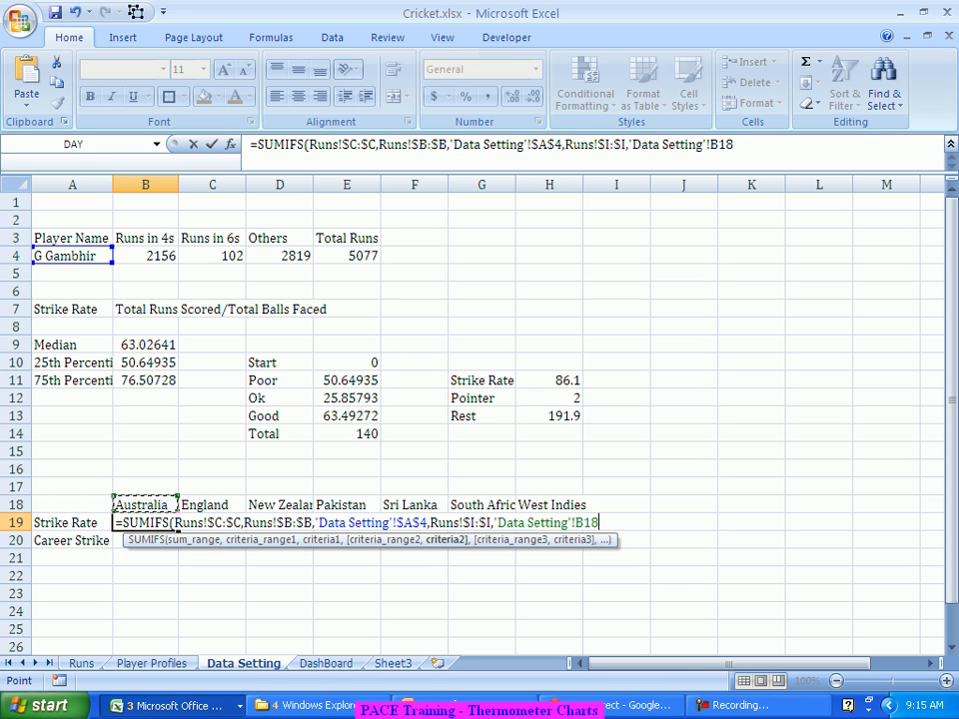
{"action": "left_click", "coordinate": [718, 145]}
{"action": "type", "text": "$18"}
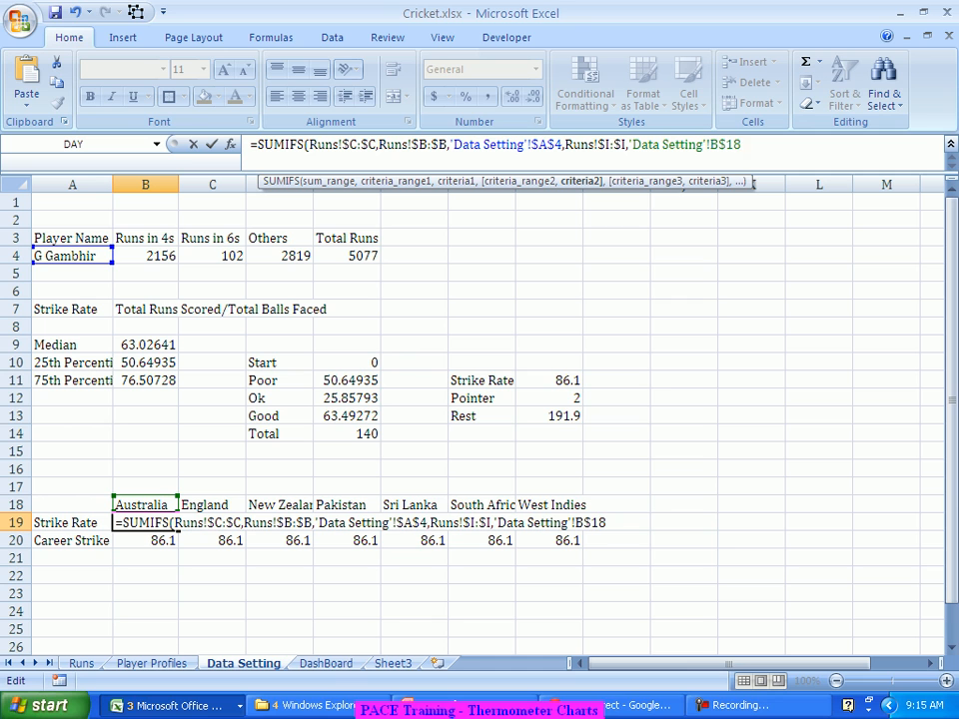
{"action": "type", "text": ")"}
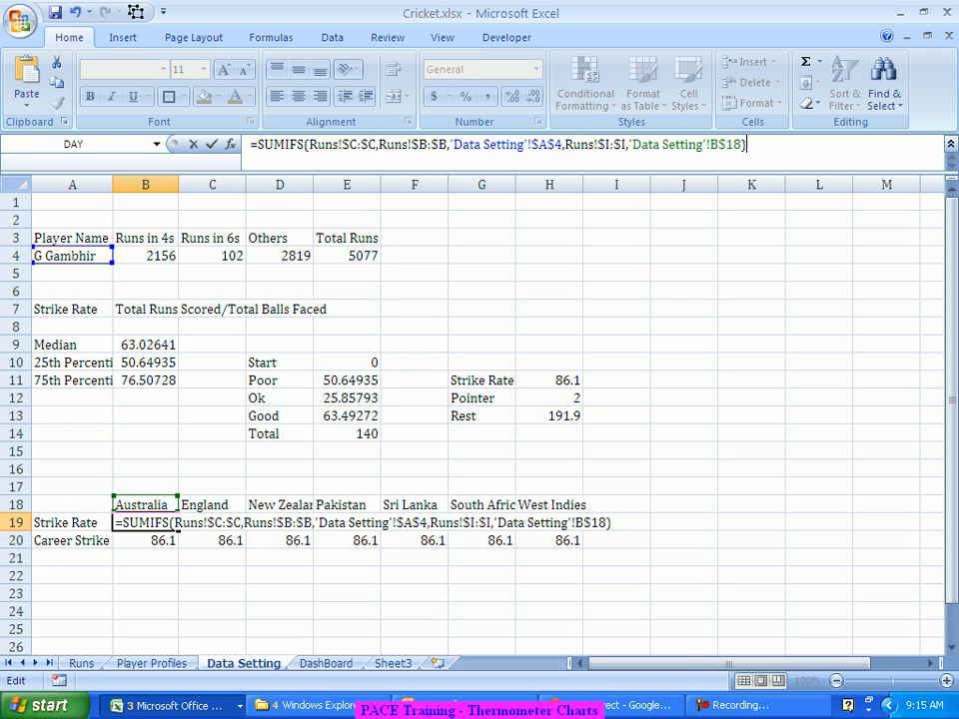
Step: Divide the SUMIFS expression in B19 by a copy of itself
{"action": "type", "text": "/"}
{"action": "left_click_drag", "start_coordinate": [258, 144], "coordinate": [747, 145]}
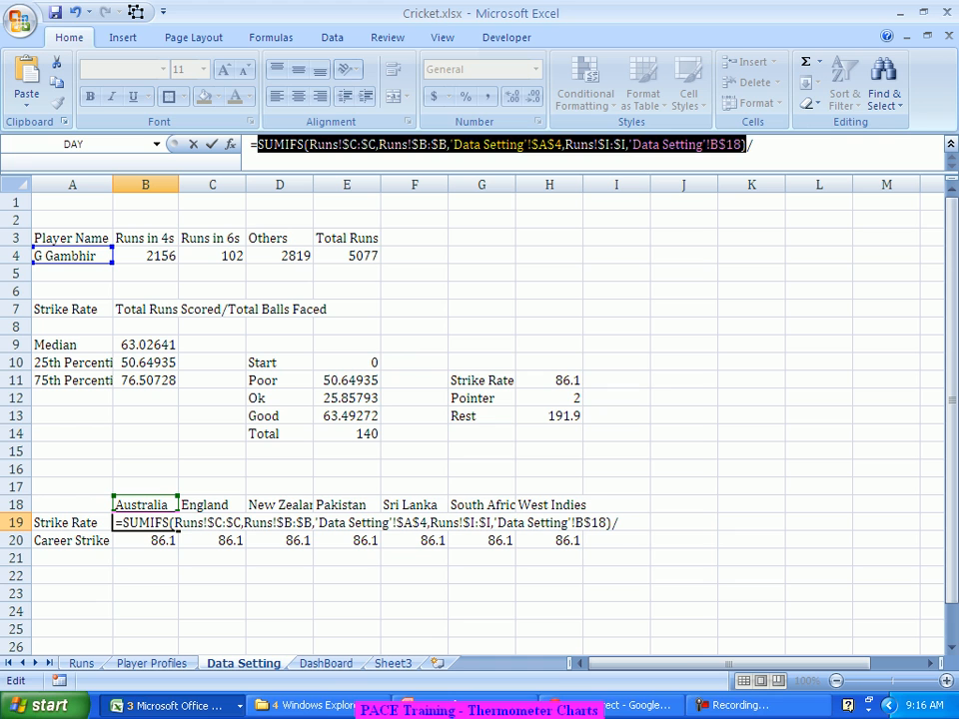
{"action": "key", "text": "ctrl+c"}
{"action": "key", "text": "End"}
{"action": "key", "text": "ctrl+v"}
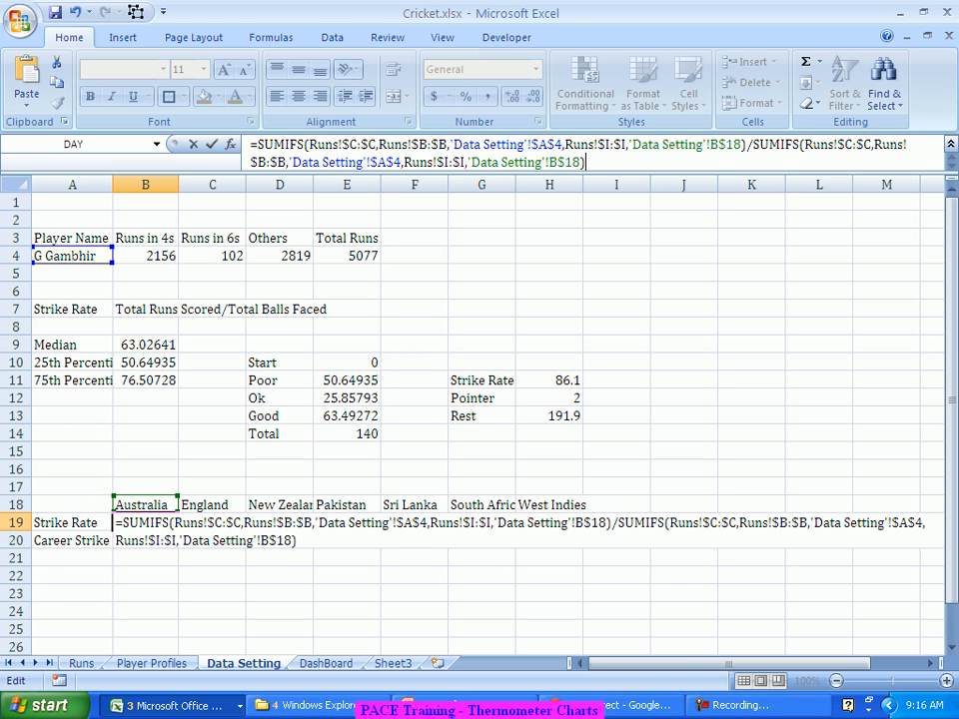
Step: Replace the sum range in the denominator's SUMIFS with the absolute balls-faced column Runs!$E:$E
{"action": "left_click_drag", "start_coordinate": [813, 145], "coordinate": [858, 145]}
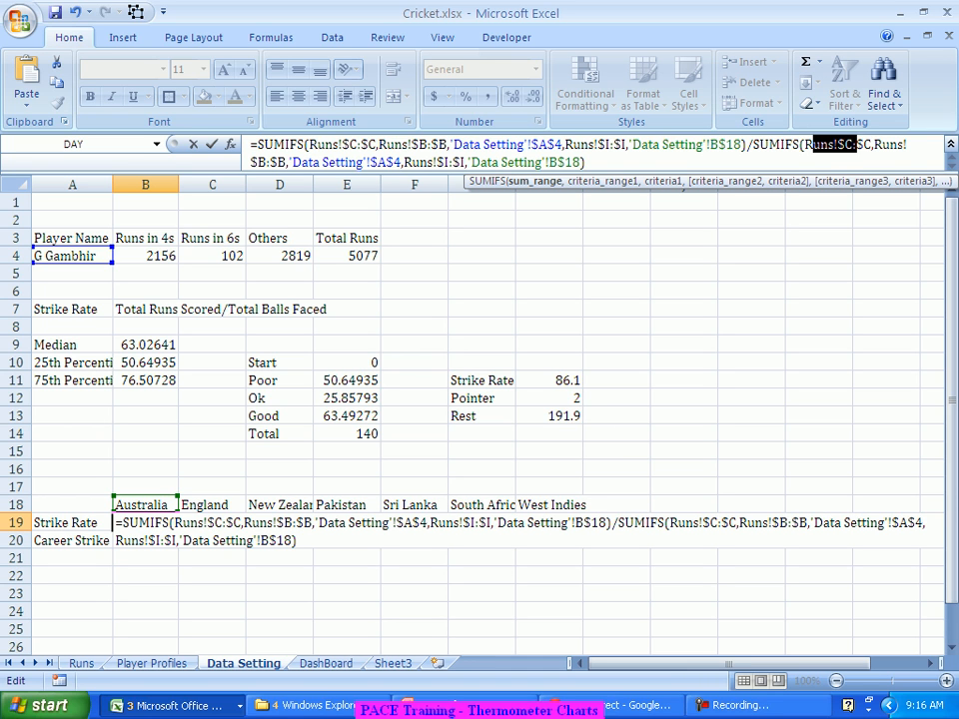
{"action": "left_click", "coordinate": [839, 145]}
{"action": "left_click_drag", "start_coordinate": [805, 145], "coordinate": [871, 144]}
{"action": "left_click", "coordinate": [81, 663]}
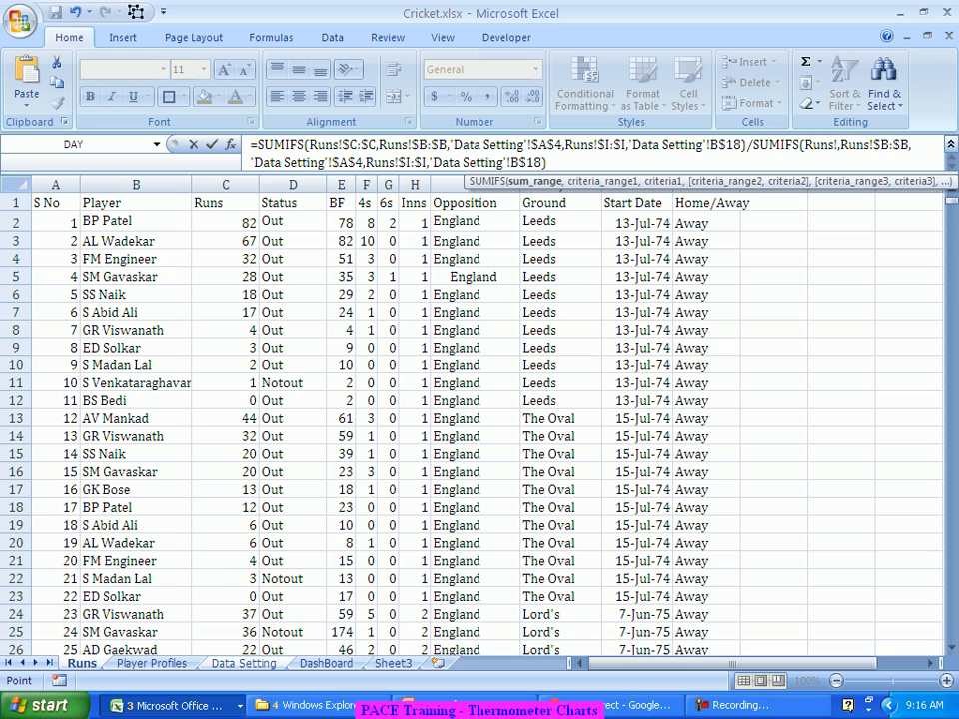
{"action": "left_click", "coordinate": [340, 186]}
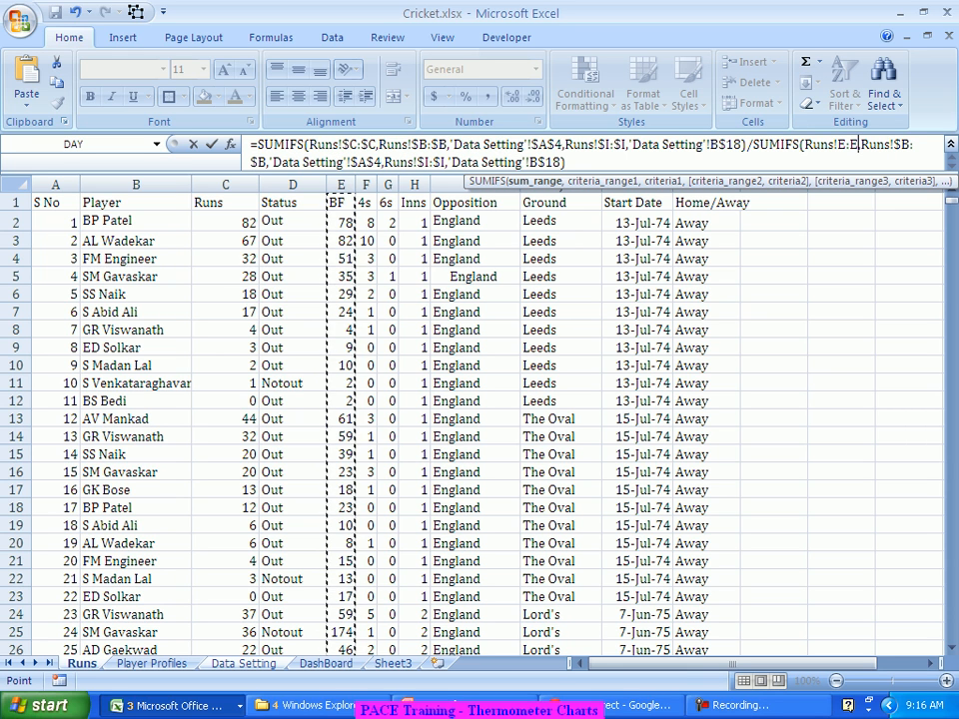
{"action": "left_click", "coordinate": [568, 163]}
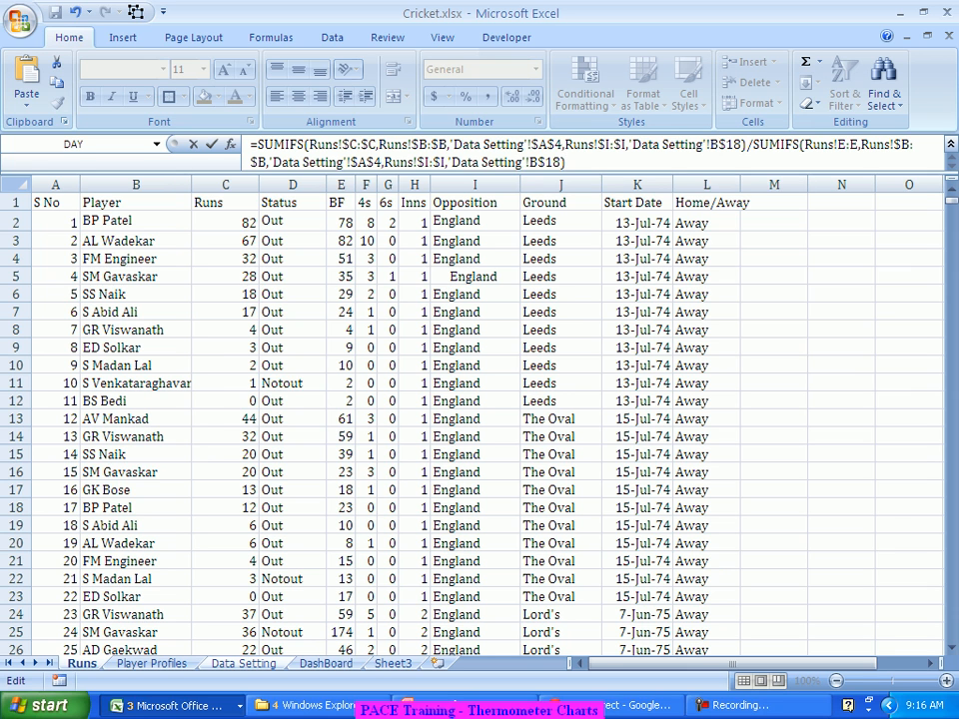
{"action": "left_click", "coordinate": [848, 145]}
{"action": "key", "text": "F4"}
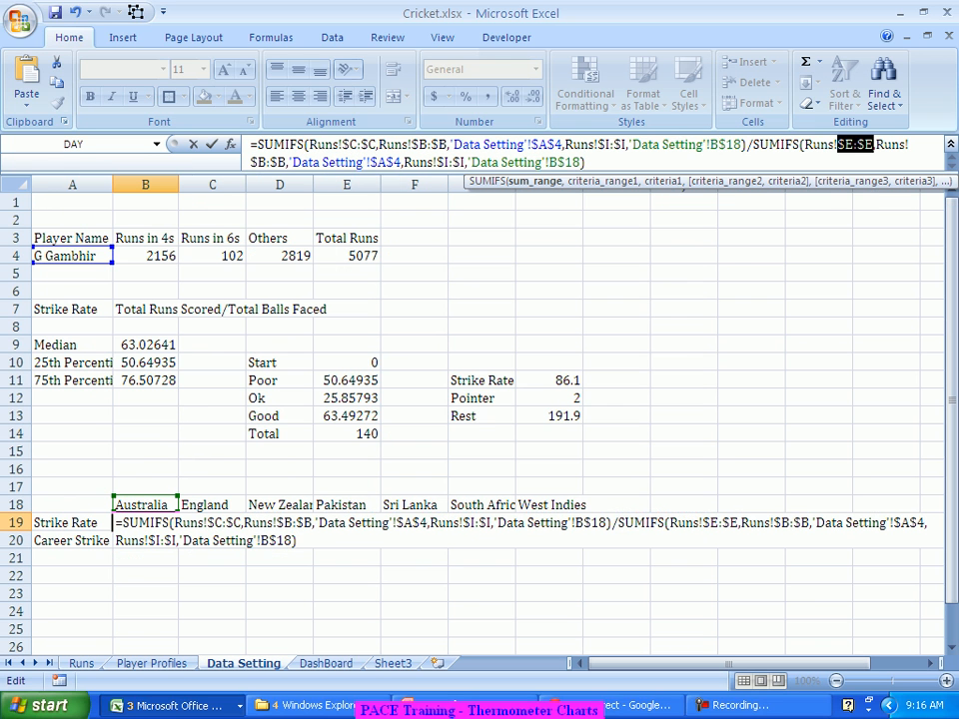
Step: Multiply the ratio in B19 by 100 and enter the formula
{"action": "left_click", "coordinate": [587, 163]}
{"action": "type", "text": "*100"}
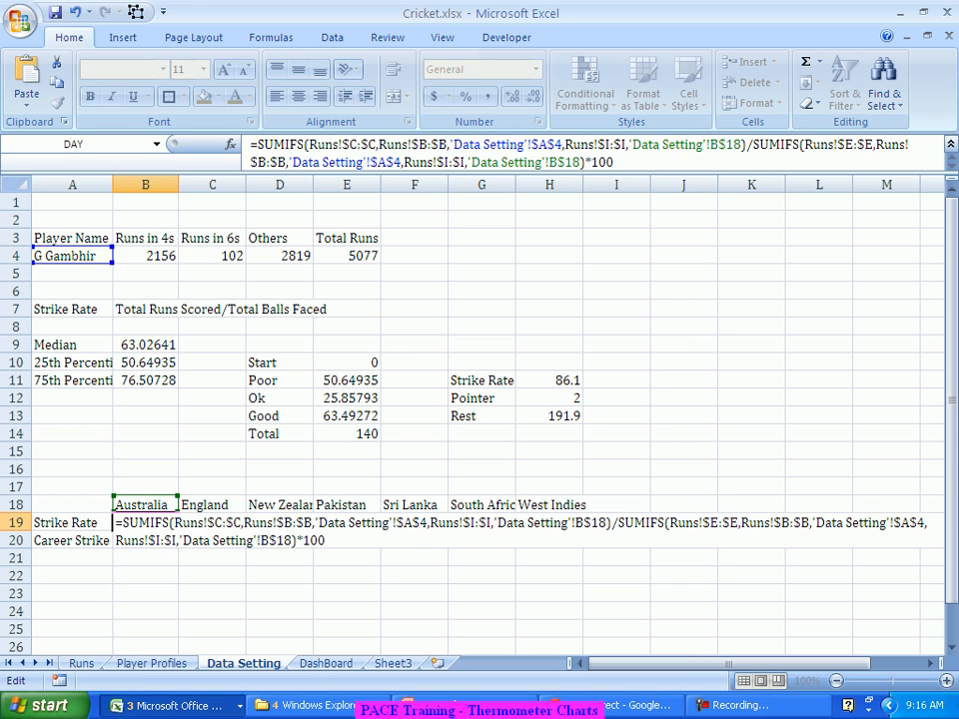
{"action": "key", "text": "Return"}
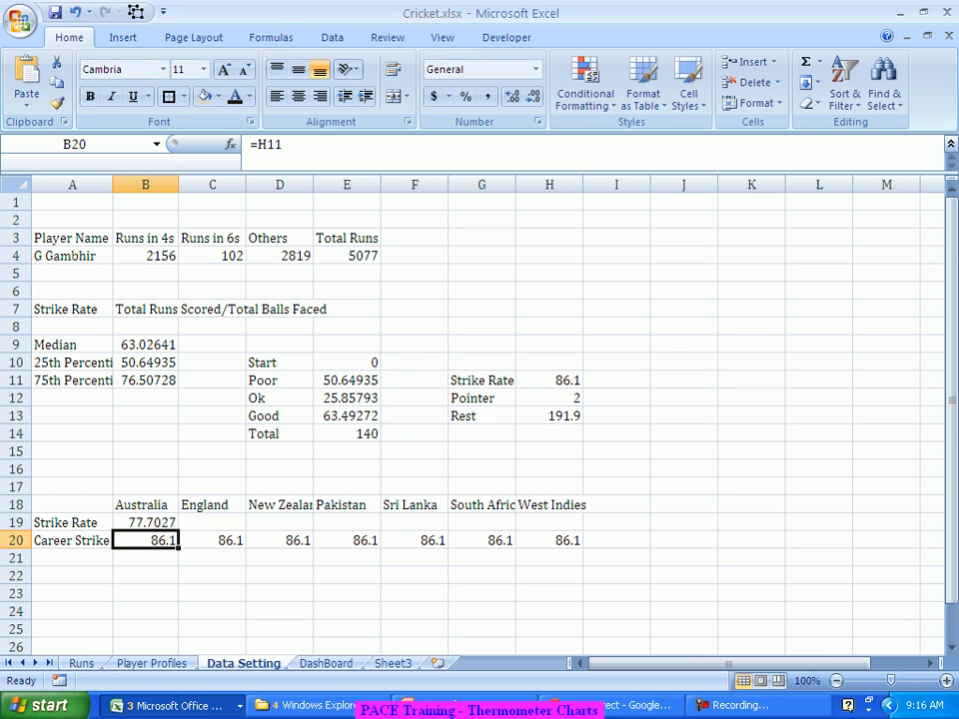
Step: Fill the strike rate formula from B19 across the remaining countries to H19
{"action": "left_click", "coordinate": [146, 522]}
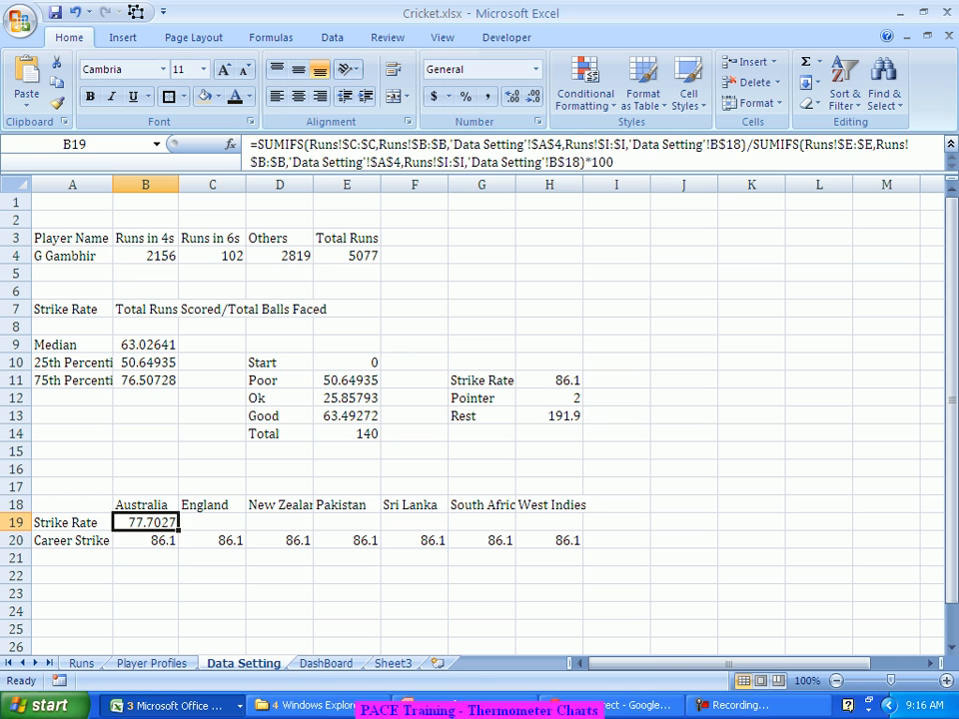
{"action": "left_click_drag", "start_coordinate": [178, 531], "coordinate": [574, 530]}
{"action": "left_click", "coordinate": [616, 486]}
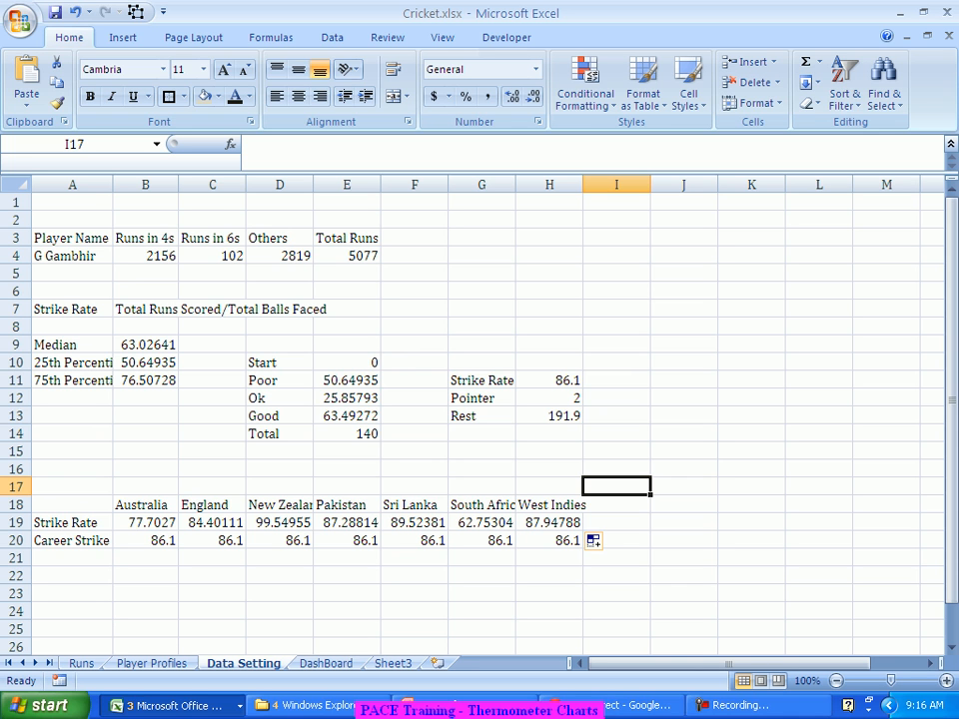
Step: Insert a 2-D clustered column chart of the strike rate table A18:H20 and place it below the table
{"action": "scroll", "coordinate": [479, 420], "scroll_direction": "down", "scroll_amount": 2}
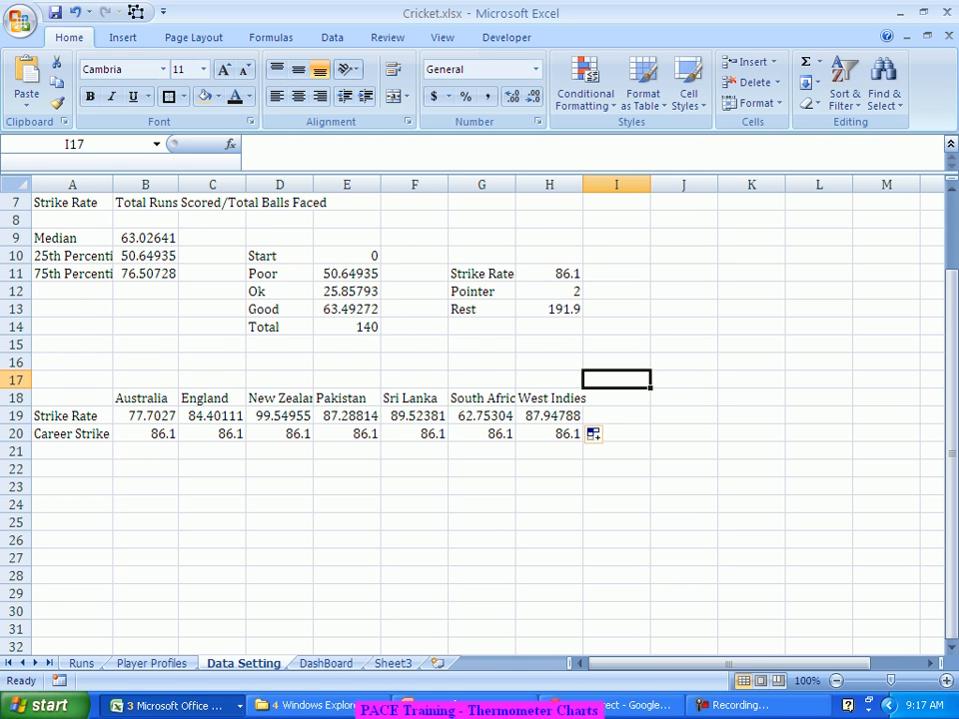
{"action": "scroll", "coordinate": [480, 419], "scroll_direction": "down", "scroll_amount": 1}
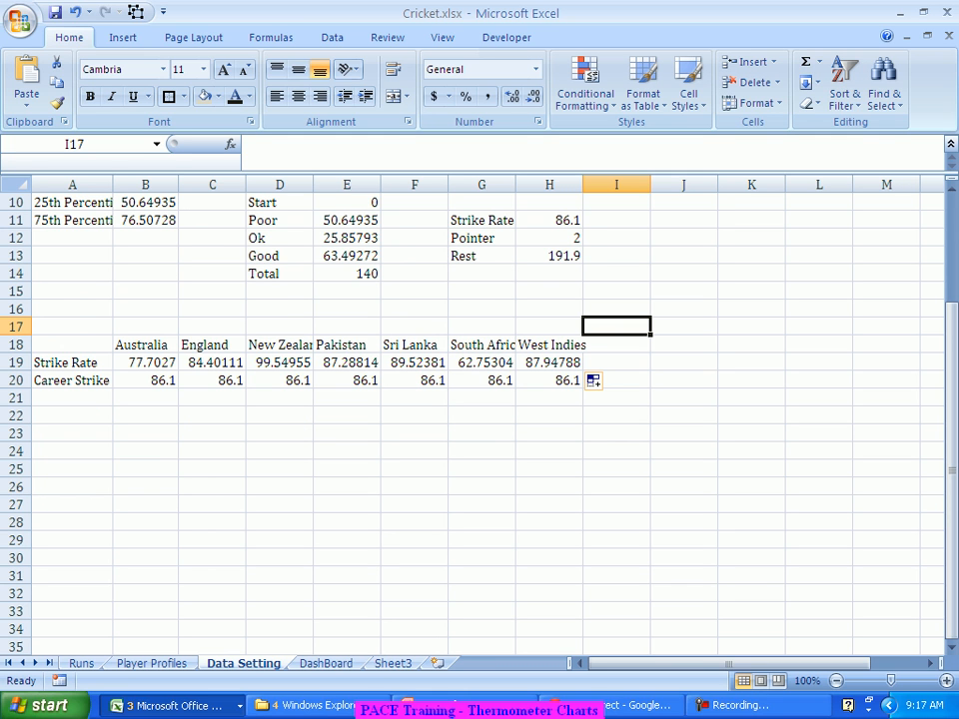
{"action": "left_click", "coordinate": [72, 345]}
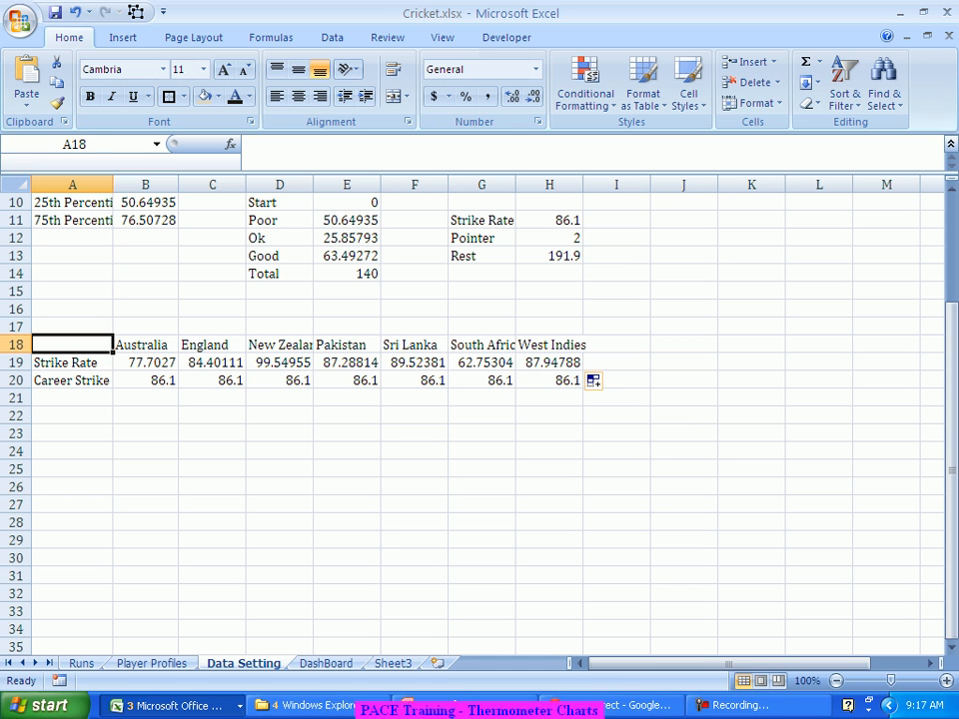
{"action": "left_click_drag", "start_coordinate": [72, 345], "coordinate": [549, 380]}
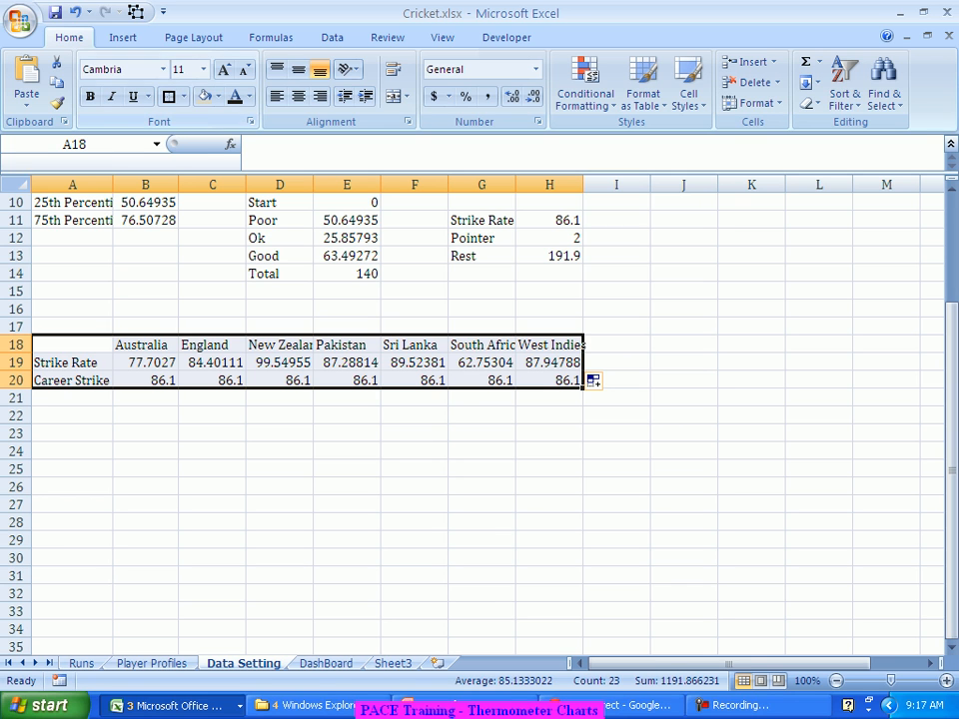
{"action": "left_click", "coordinate": [123, 37]}
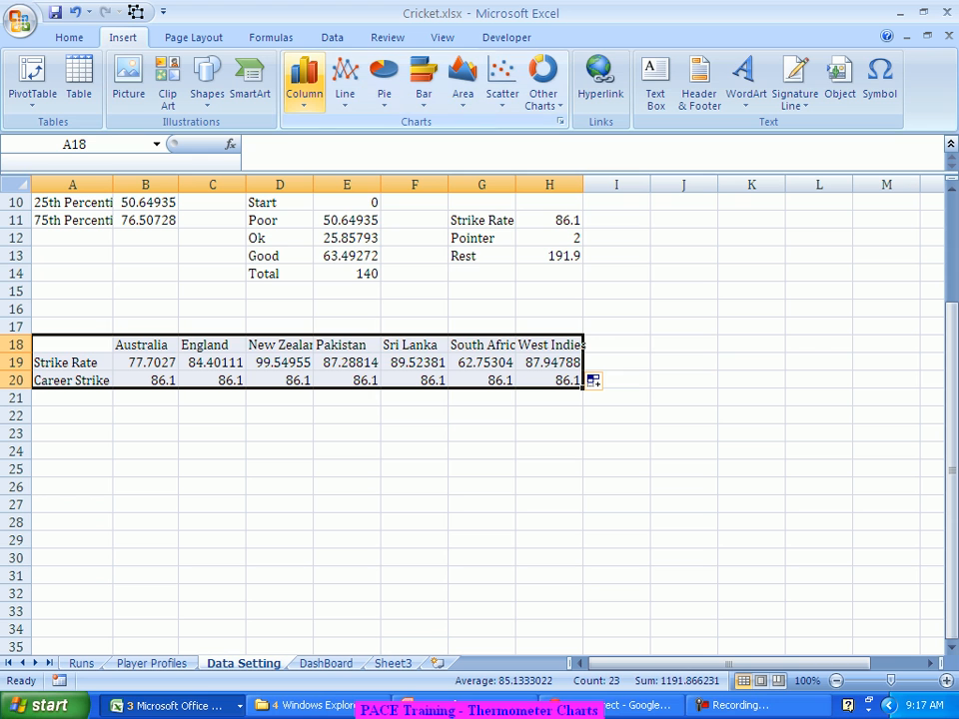
{"action": "left_click", "coordinate": [304, 80]}
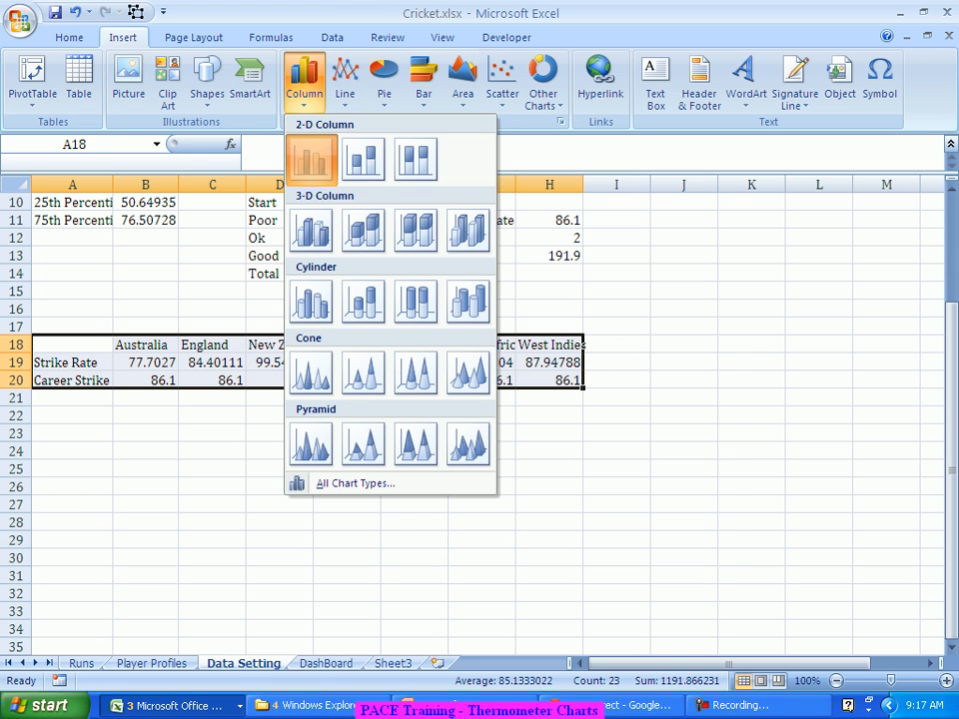
{"action": "left_click", "coordinate": [312, 158]}
{"action": "scroll", "coordinate": [614, 384], "scroll_direction": "down", "scroll_amount": 2}
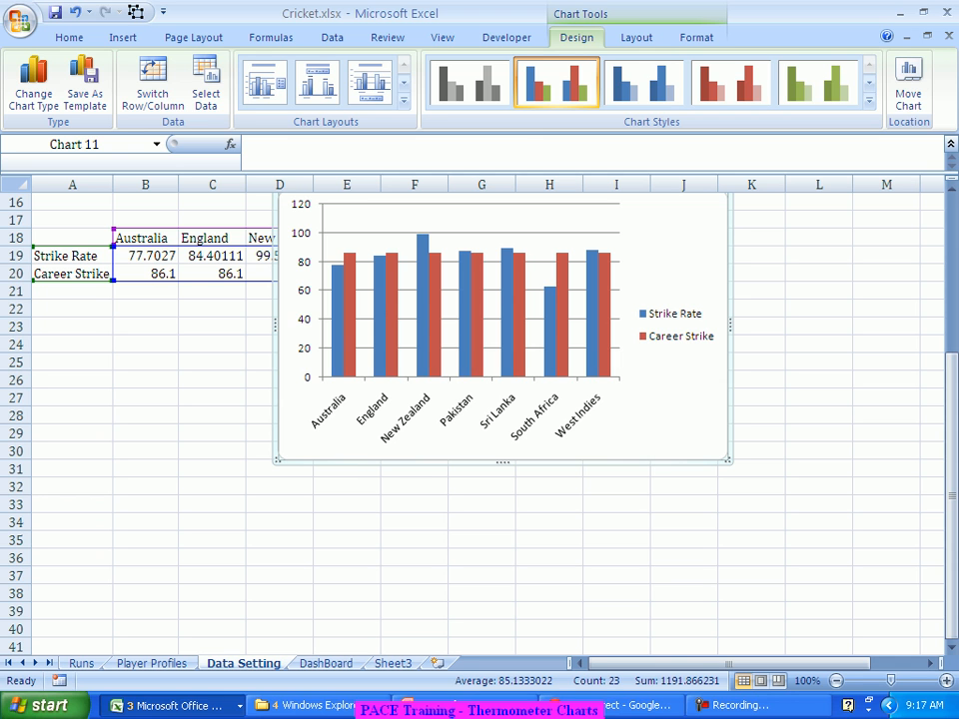
{"action": "left_click_drag", "start_coordinate": [466, 445], "coordinate": [467, 560]}
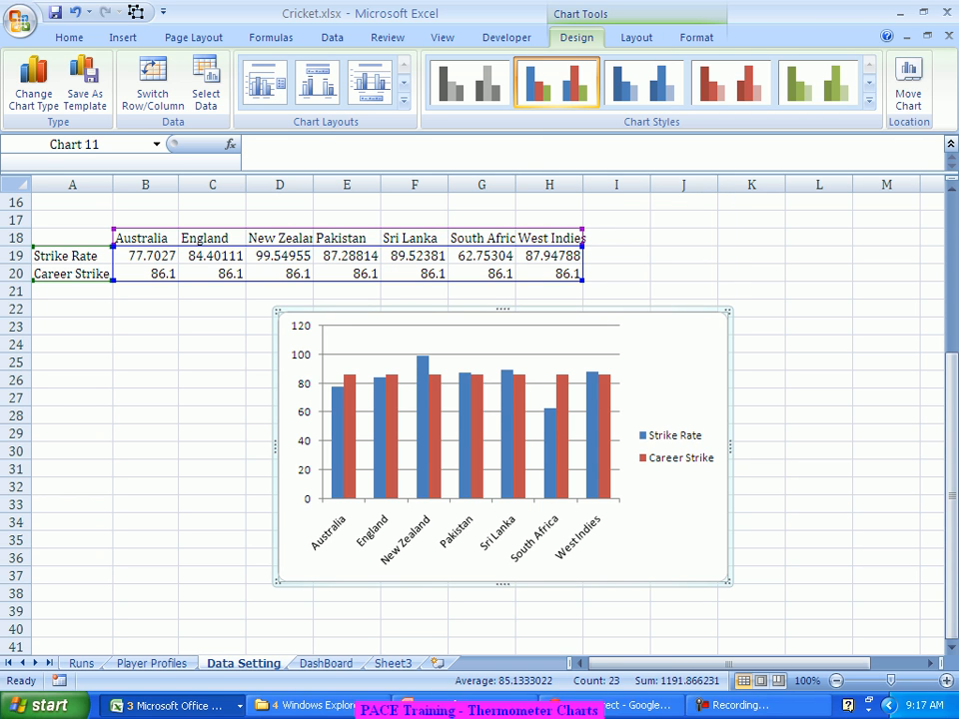
Step: Give the chart's Strike Rate series a solid green fill
{"action": "mouse_move", "coordinate": [337, 461]}
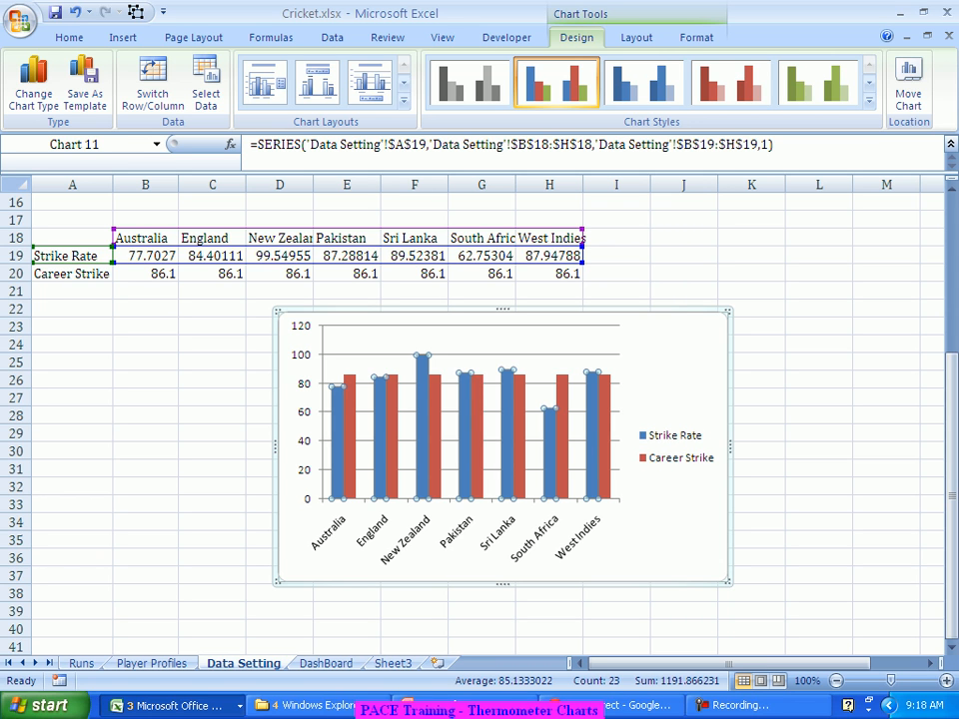
{"action": "key", "text": "ctrl+1"}
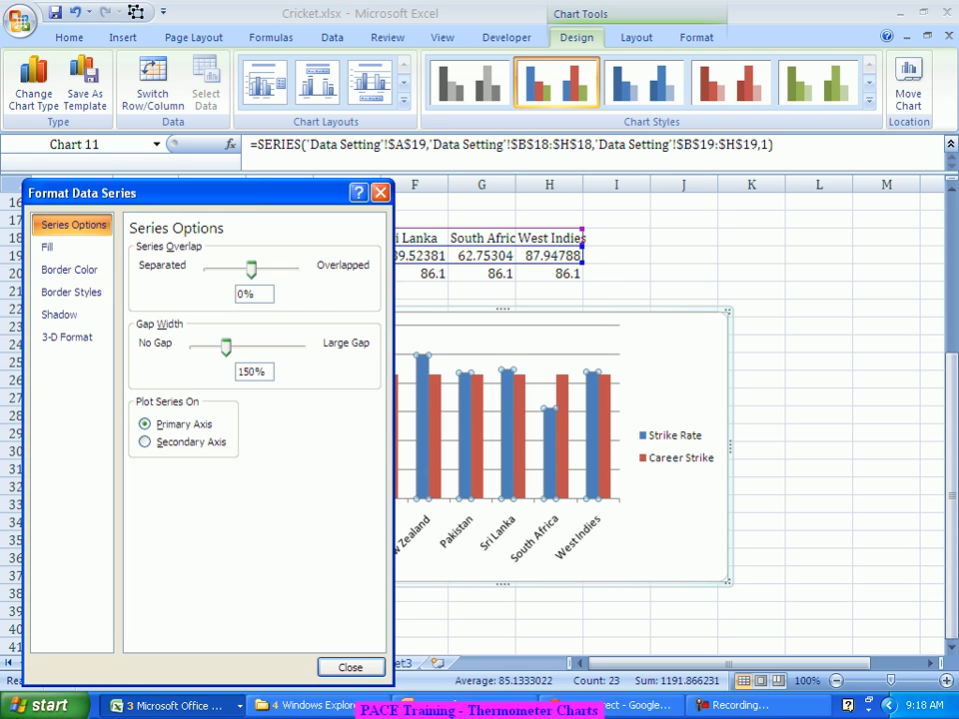
{"action": "left_click", "coordinate": [62, 247]}
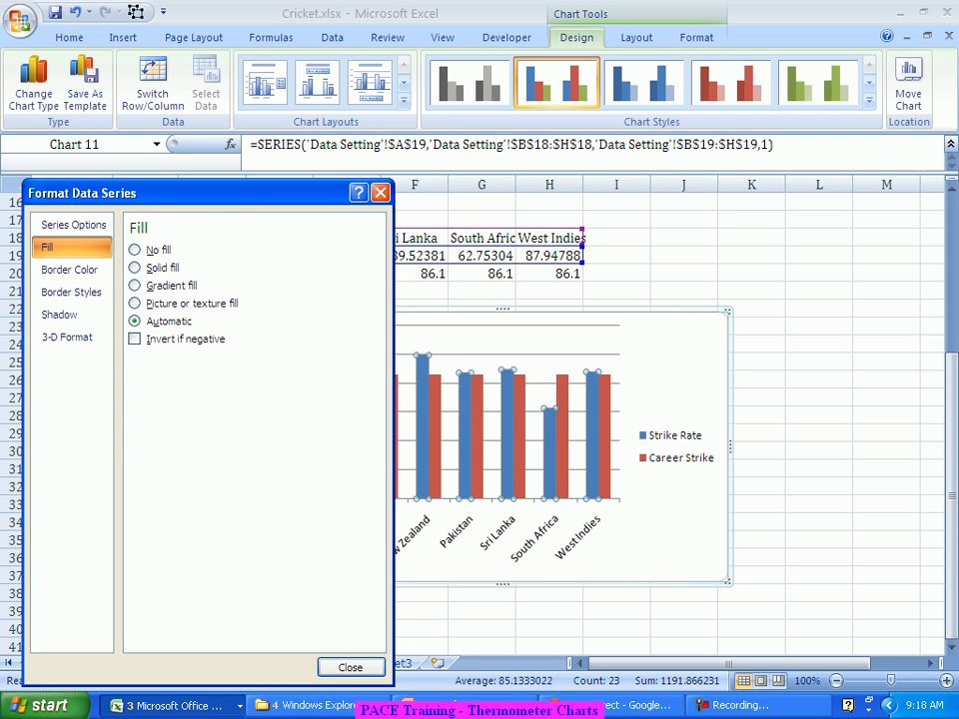
{"action": "left_click", "coordinate": [150, 268]}
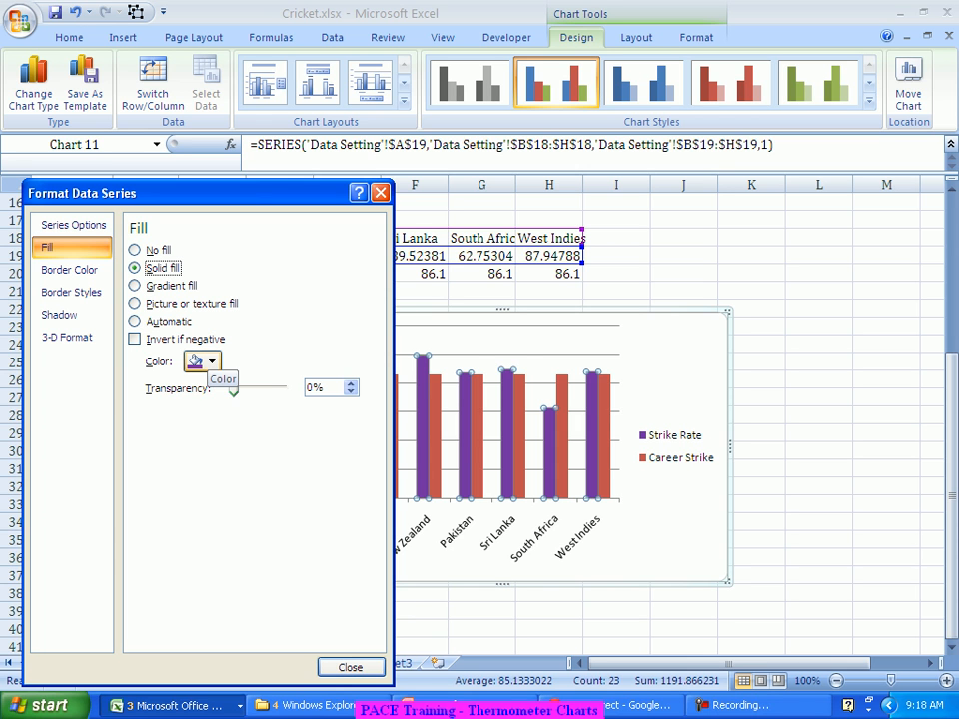
{"action": "left_click", "coordinate": [203, 361]}
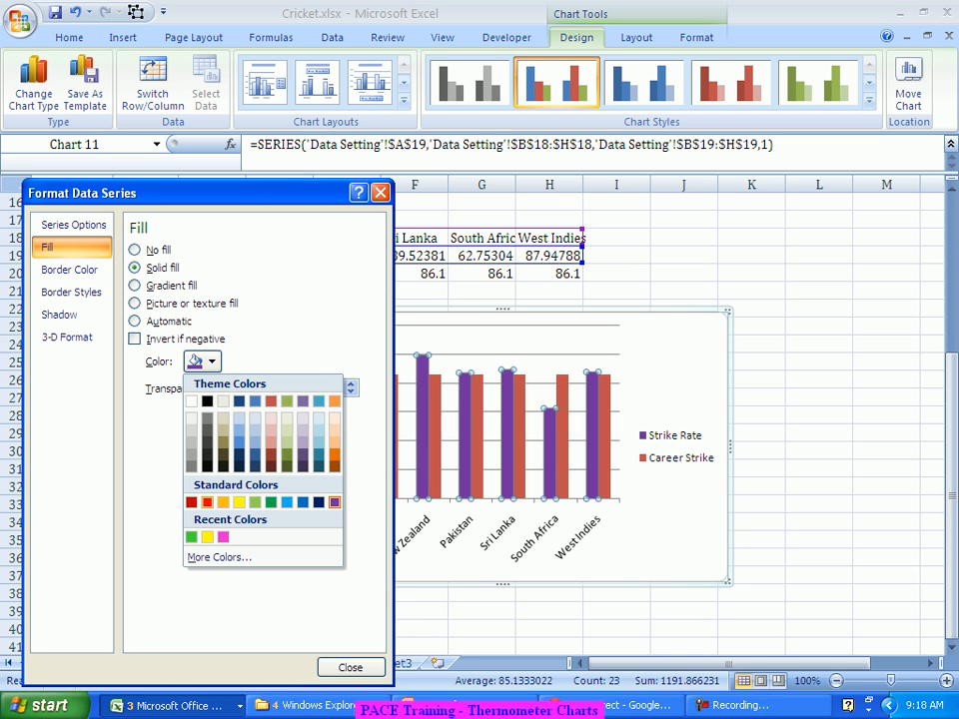
{"action": "left_click", "coordinate": [206, 502]}
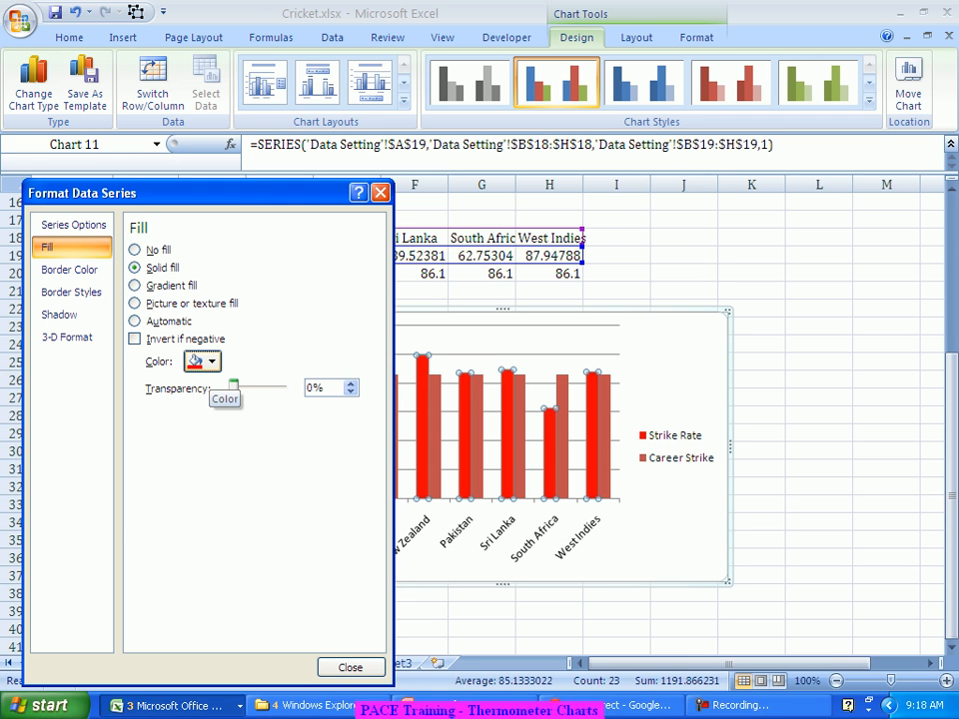
{"action": "left_click", "coordinate": [204, 363]}
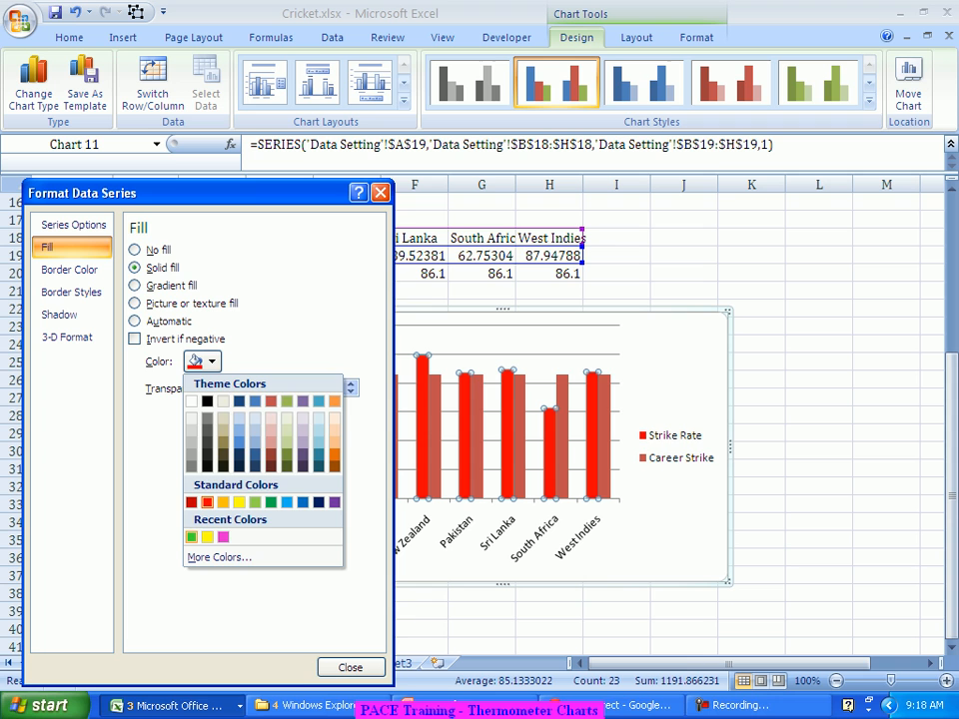
{"action": "left_click", "coordinate": [192, 538]}
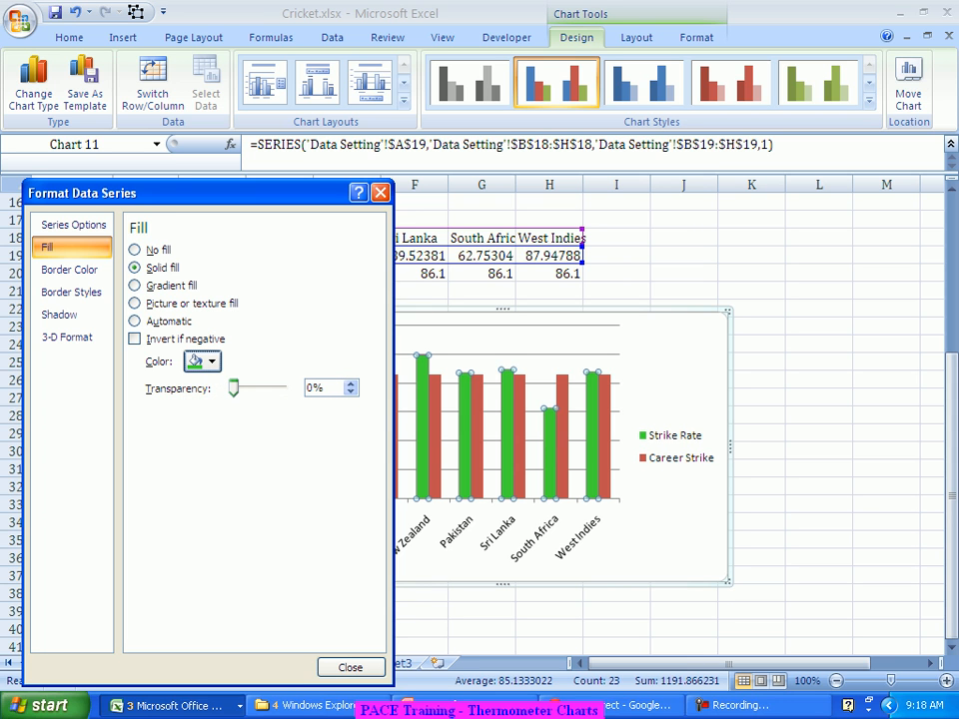
{"action": "left_click", "coordinate": [350, 667]}
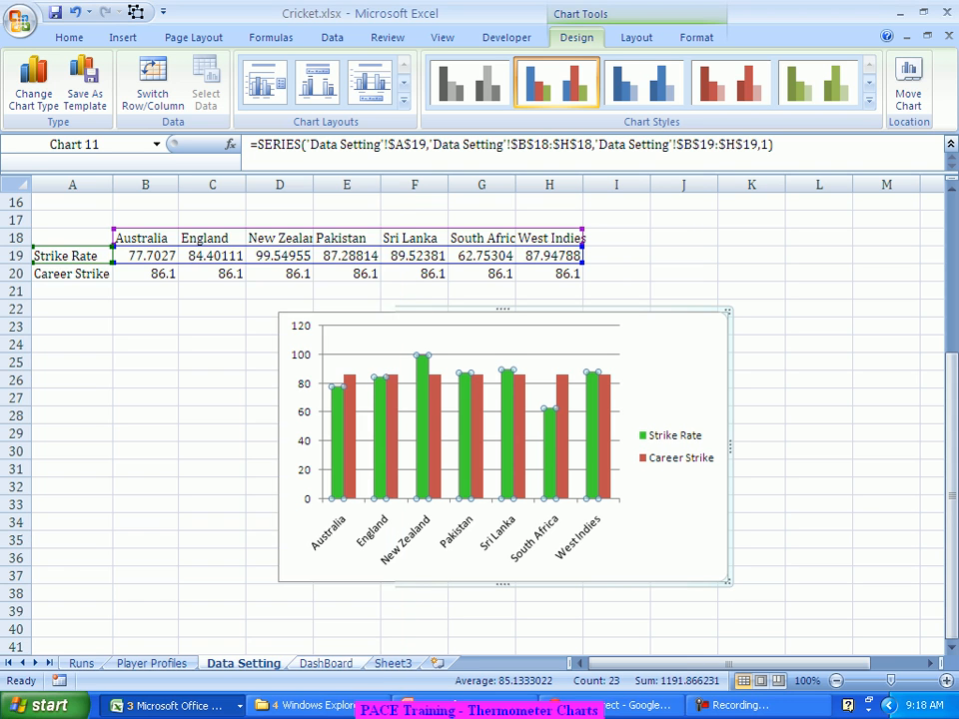
Step: Give the chart's Career Strike series a solid red fill
{"action": "left_click", "coordinate": [393, 430]}
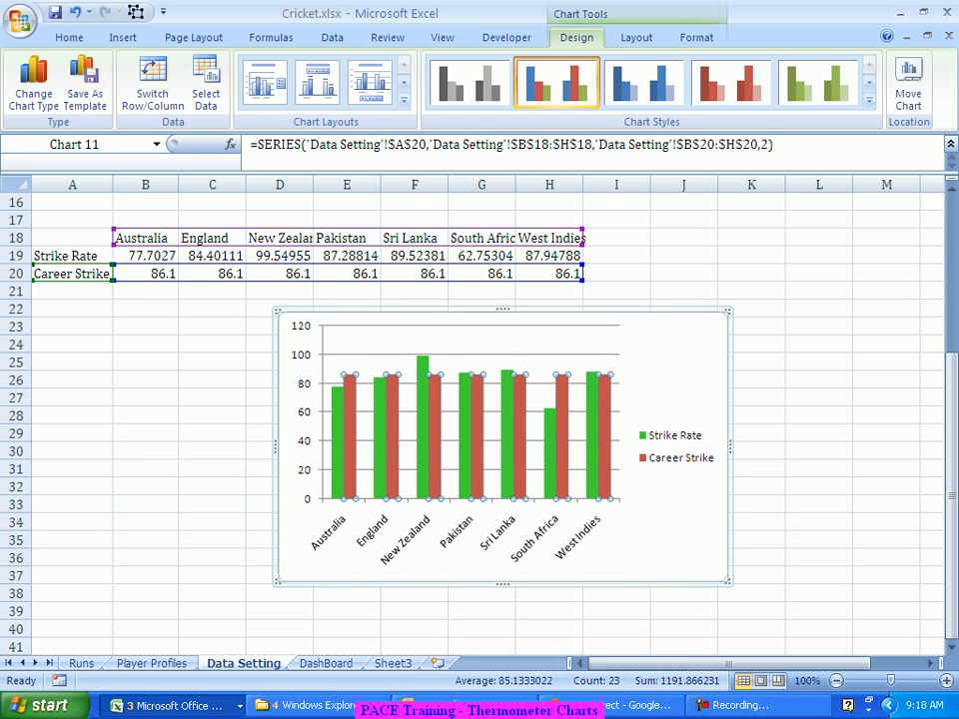
{"action": "key", "text": "ctrl+1"}
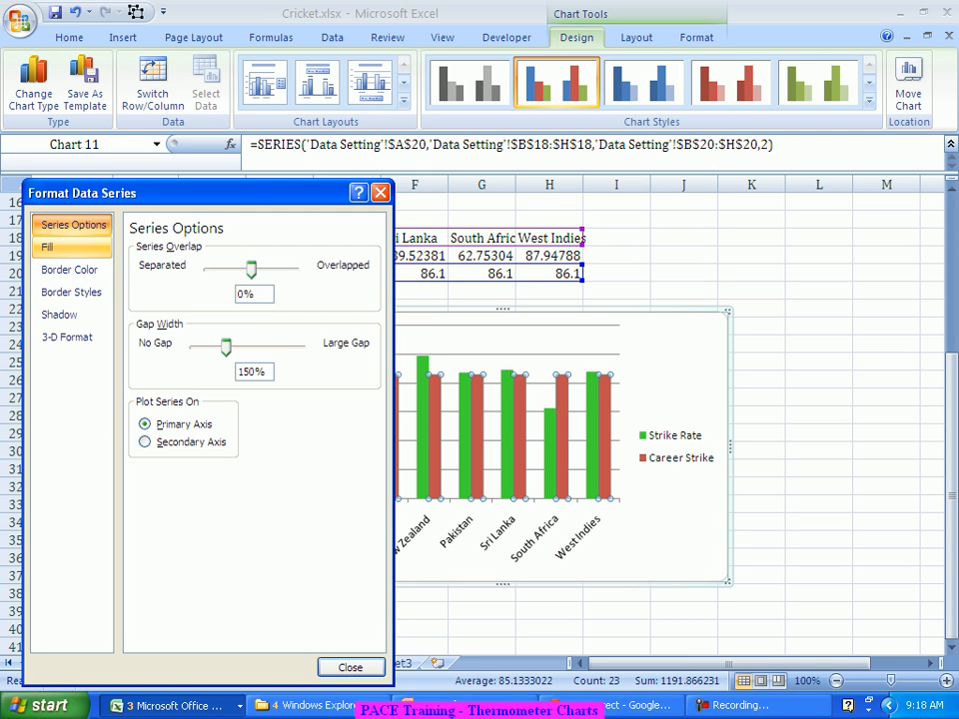
{"action": "left_click", "coordinate": [66, 247]}
{"action": "left_click", "coordinate": [135, 268]}
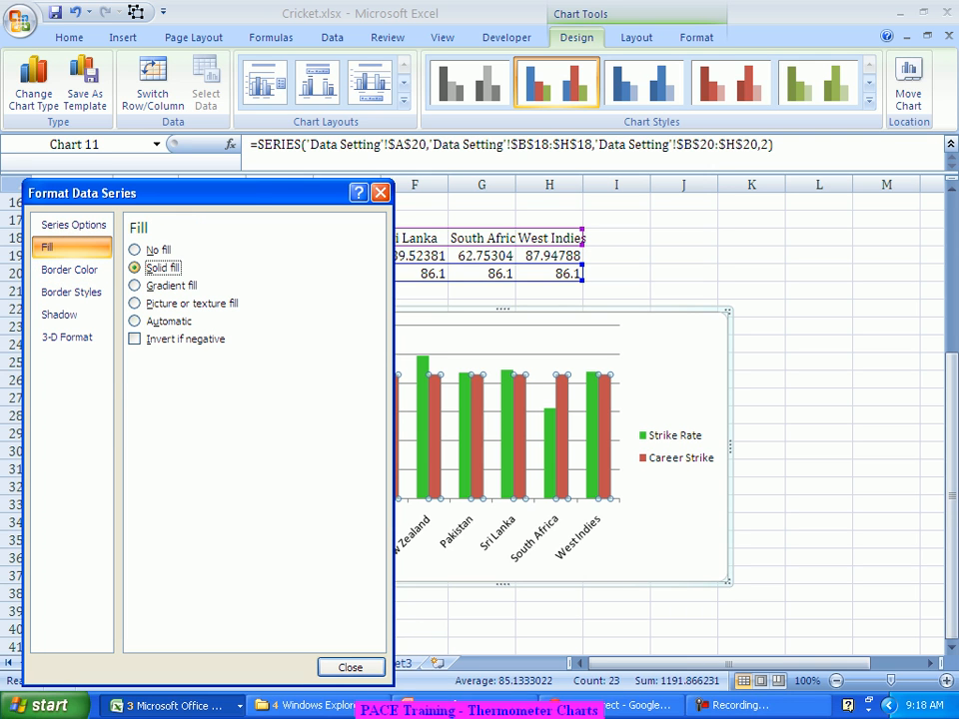
{"action": "left_click", "coordinate": [205, 362]}
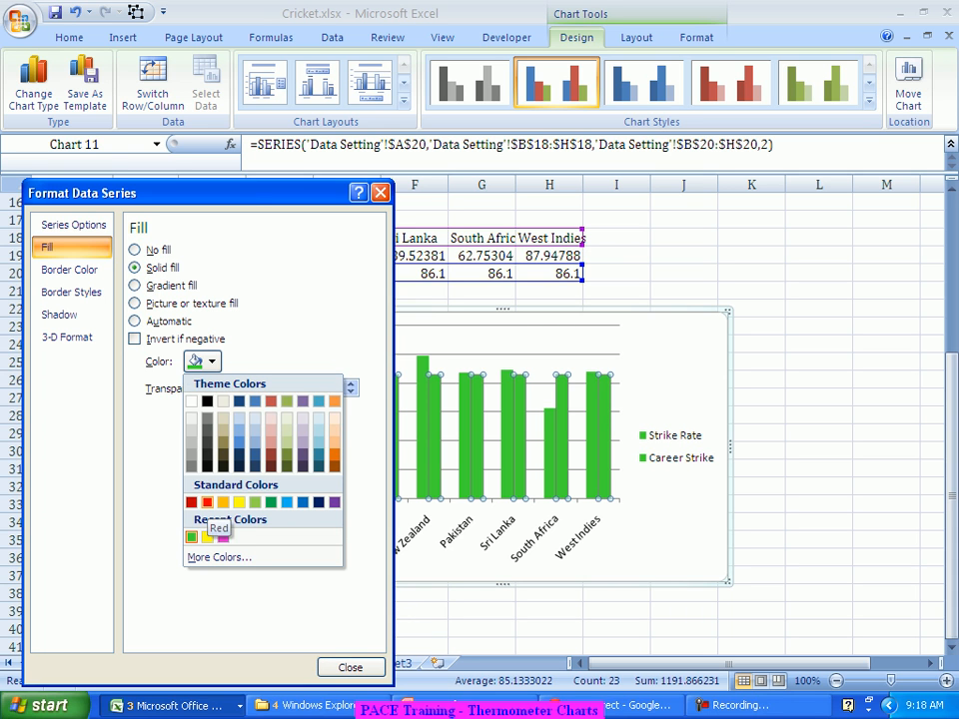
{"action": "left_click", "coordinate": [223, 536]}
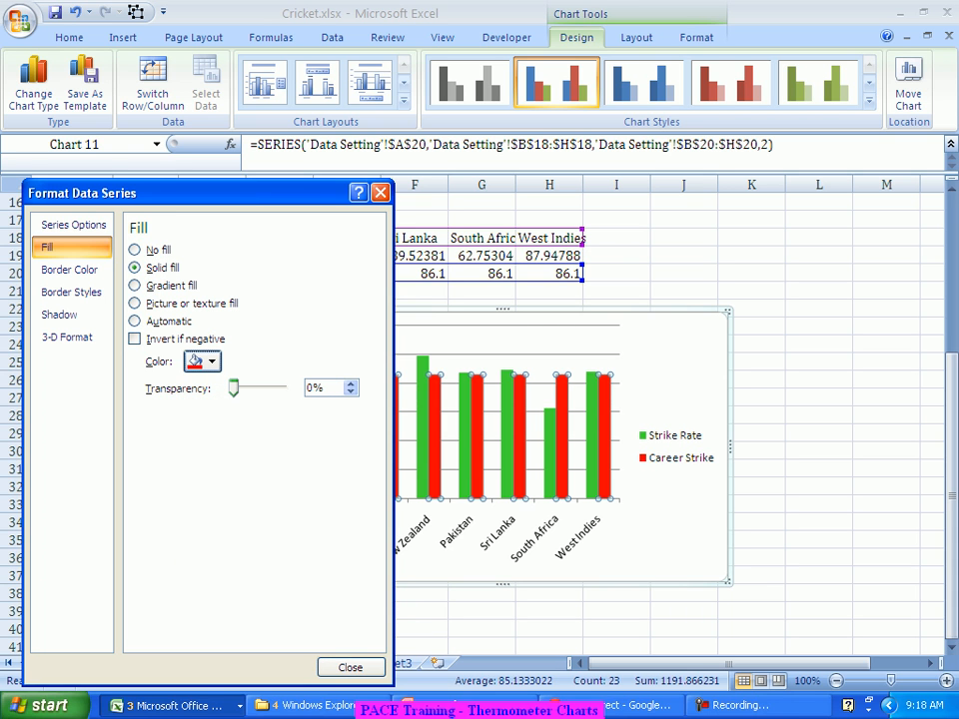
{"action": "left_click", "coordinate": [350, 667]}
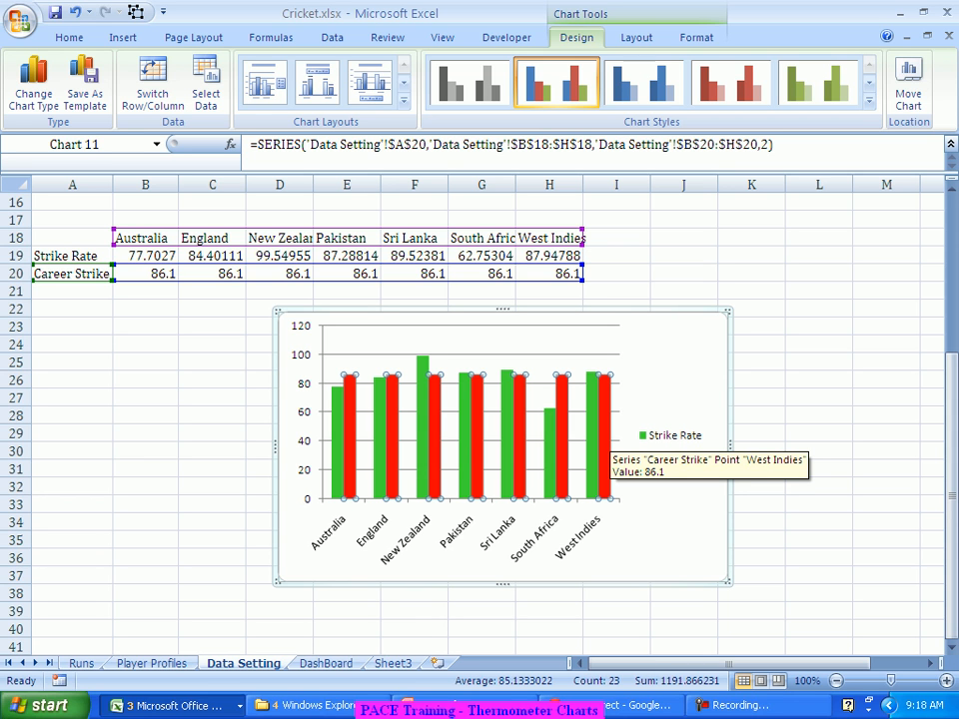
Step: Plot the Career Strike series on the secondary axis
{"action": "key", "text": "ctrl+1"}
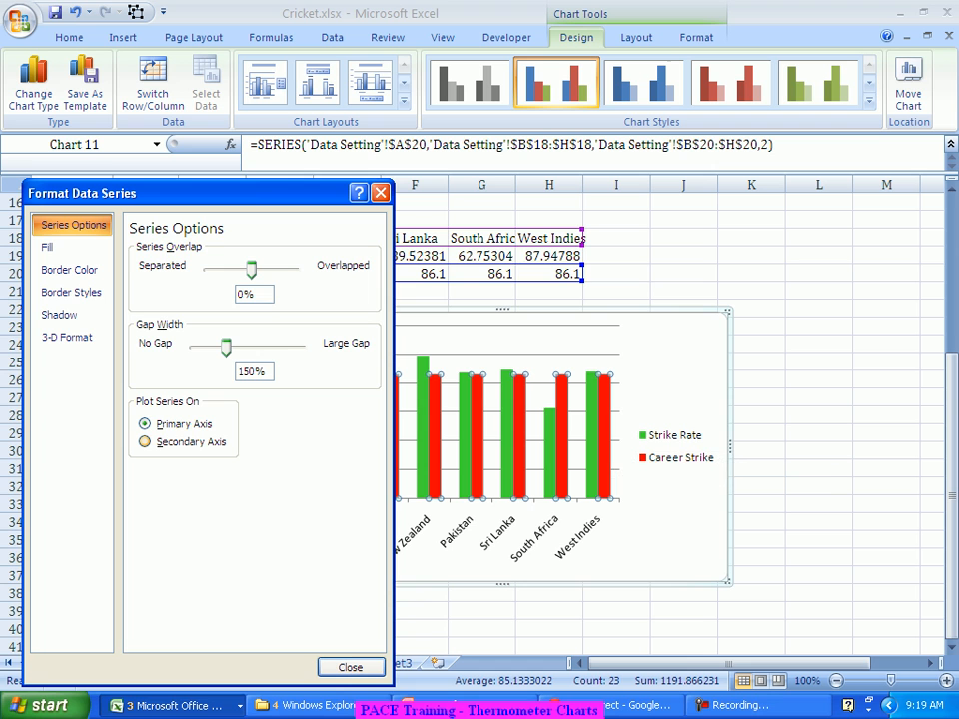
{"action": "left_click", "coordinate": [182, 441]}
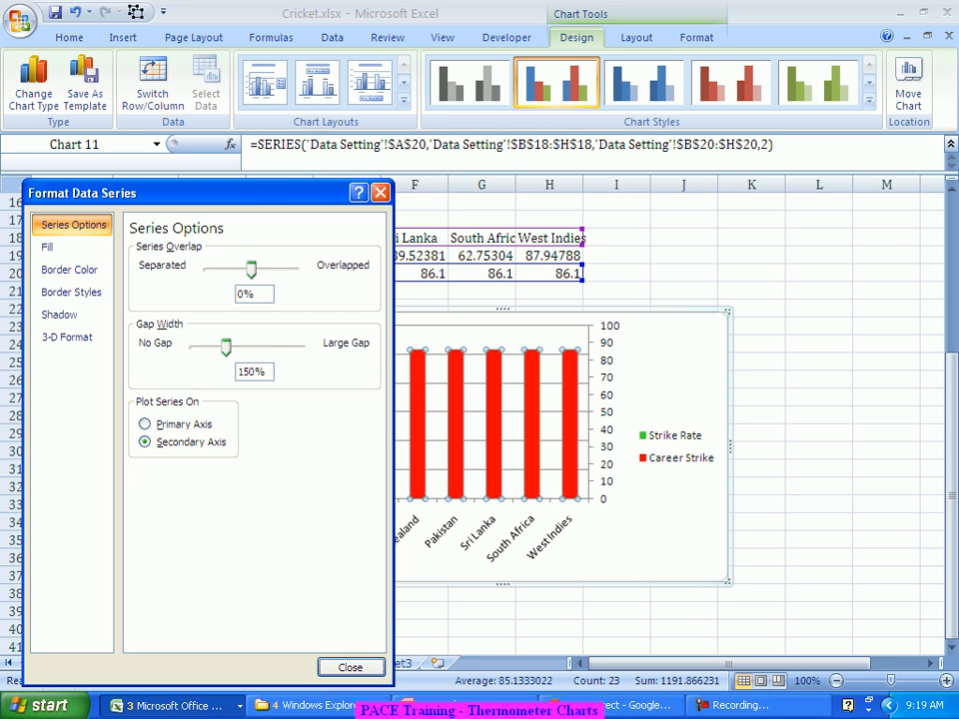
{"action": "left_click", "coordinate": [351, 667]}
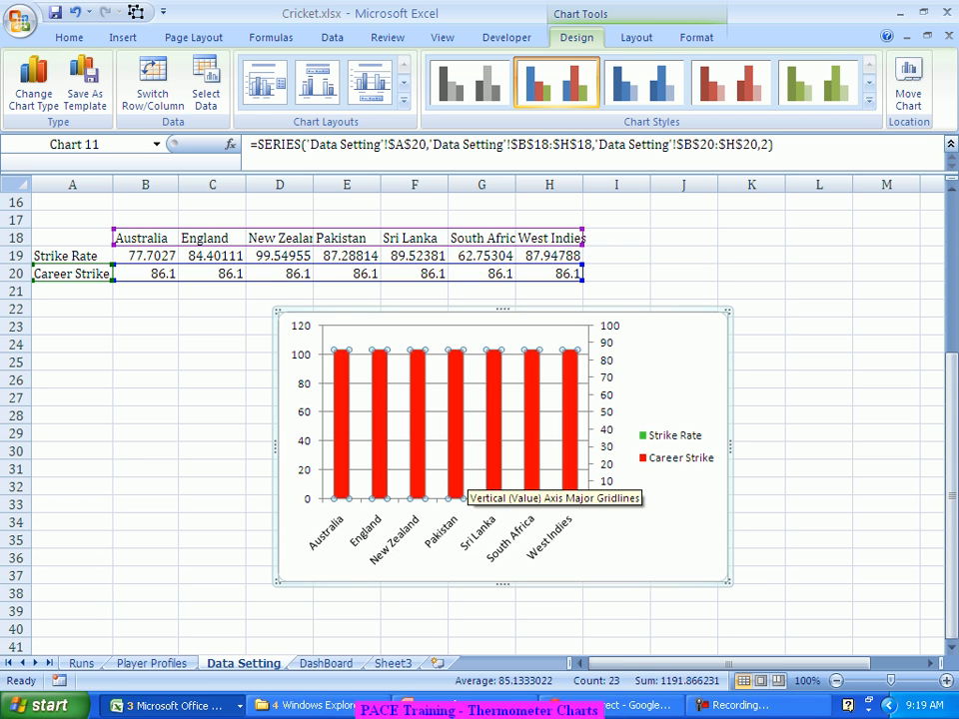
Step: Set the gap width of the Career Strike series to 50% to widen its columns
{"action": "key", "text": "ctrl+1"}
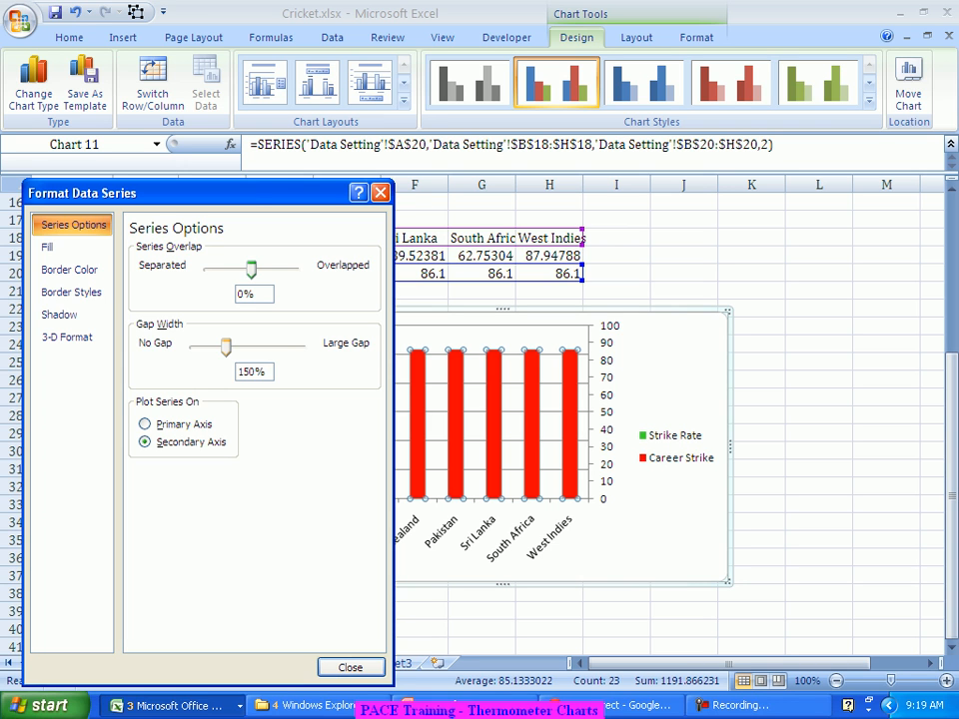
{"action": "left_click_drag", "start_coordinate": [226, 347], "coordinate": [205, 347]}
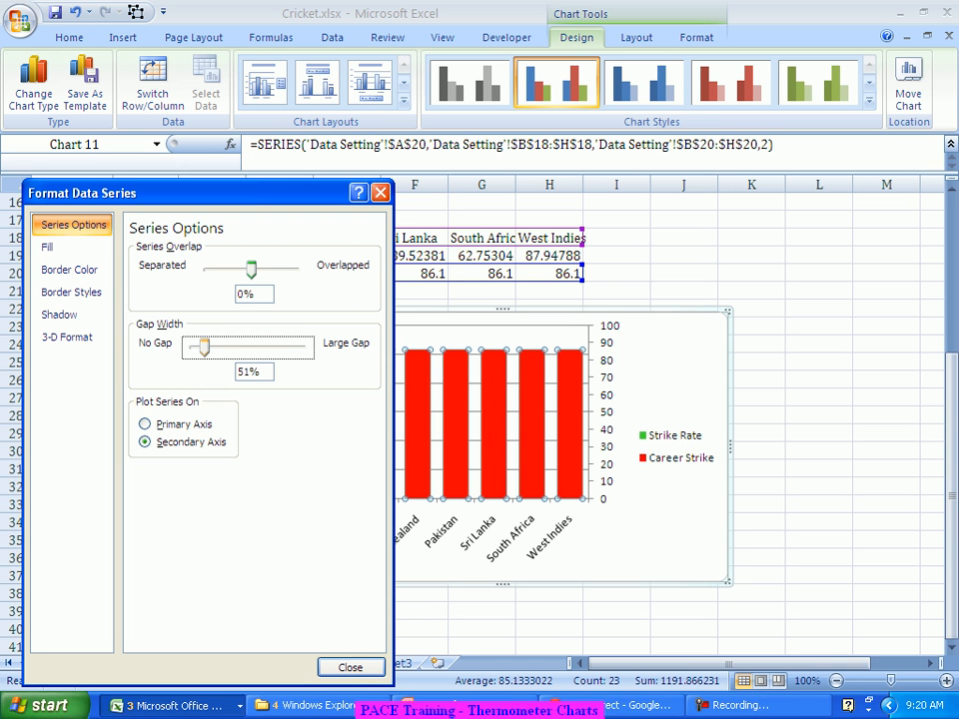
{"action": "key", "text": "Tab"}
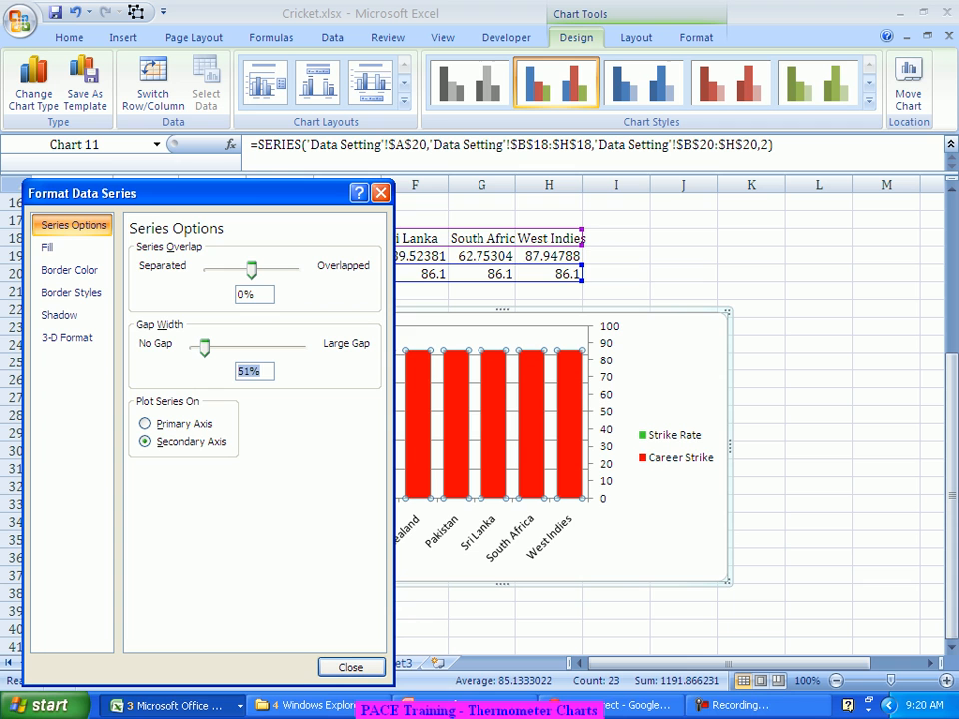
{"action": "type", "text": "50"}
{"action": "key", "text": "Tab"}
{"action": "key", "text": "Return"}
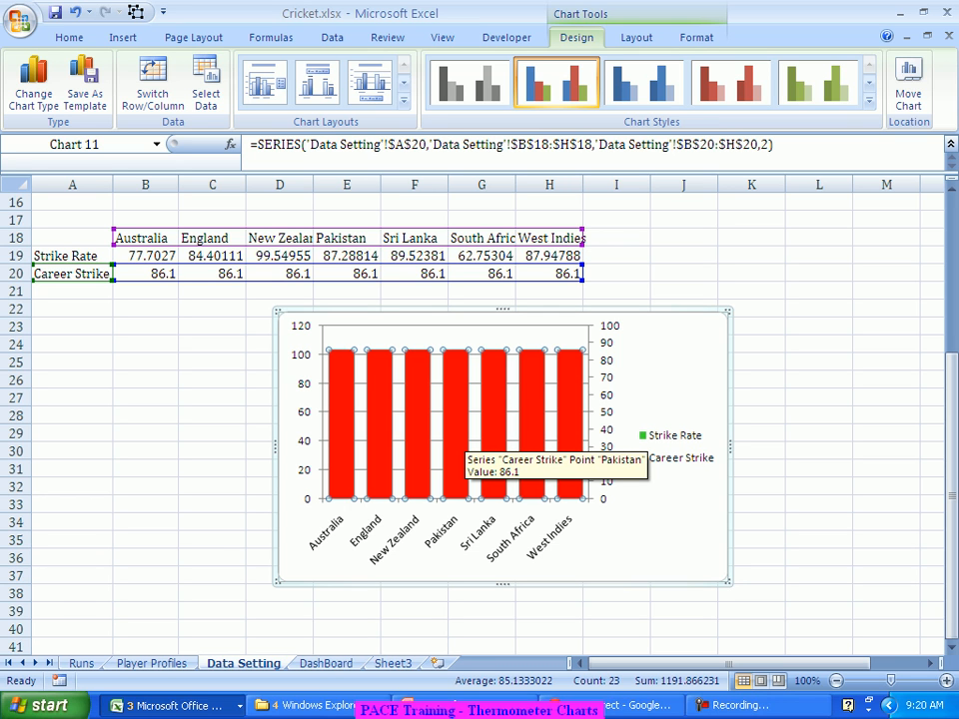
Step: Set the fill transparency of the Career Strike columns to about 55%
{"action": "left_click", "coordinate": [456, 436]}
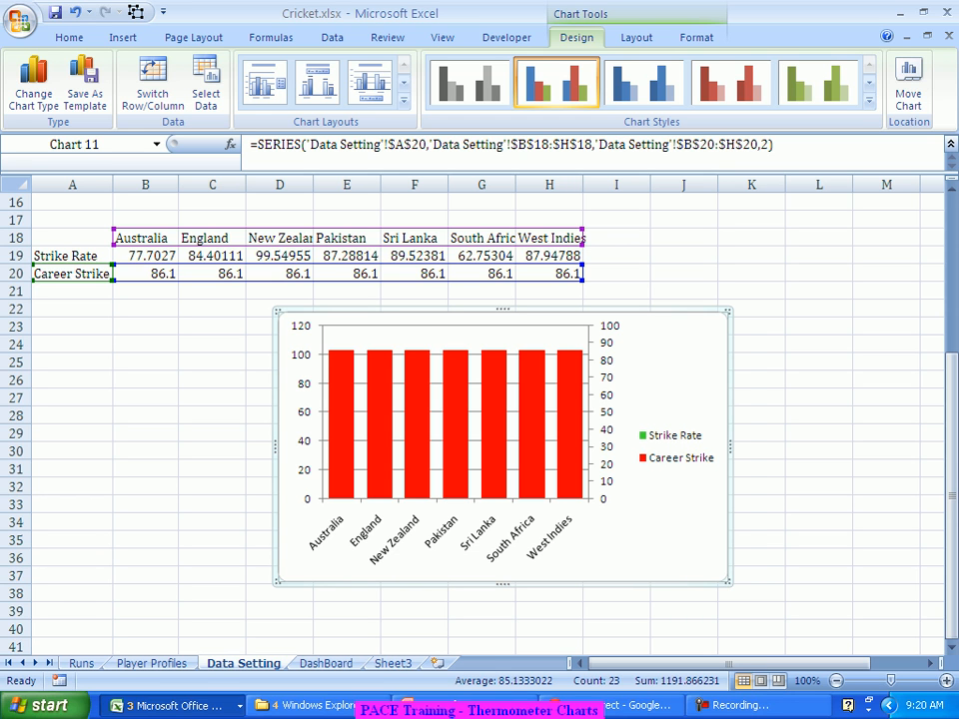
{"action": "left_click", "coordinate": [716, 559]}
{"action": "left_click", "coordinate": [456, 429]}
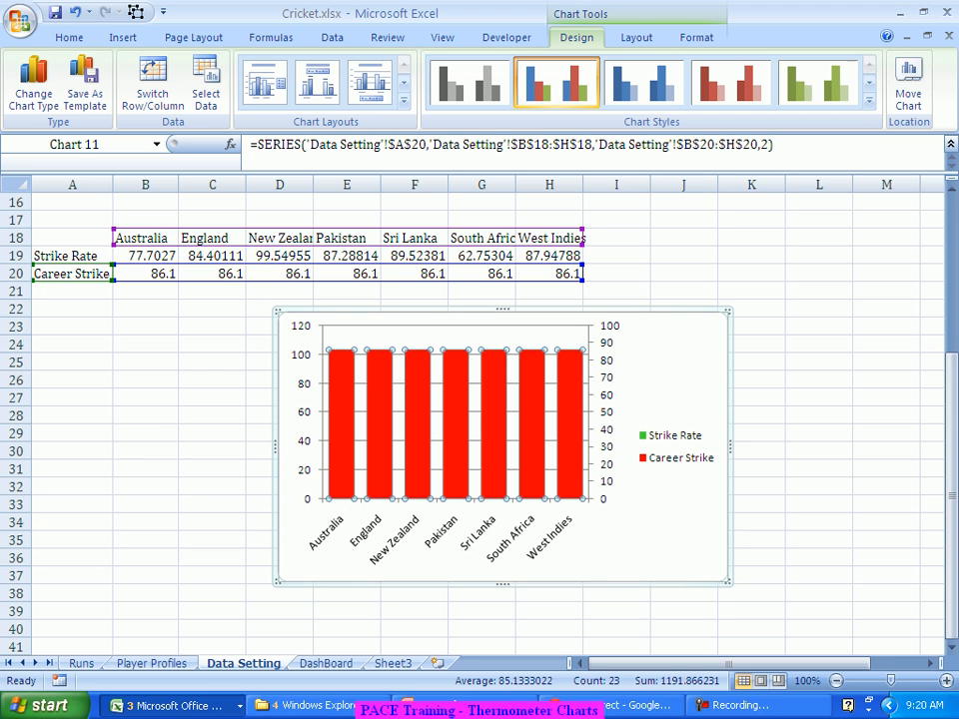
{"action": "key", "text": "ctrl+1"}
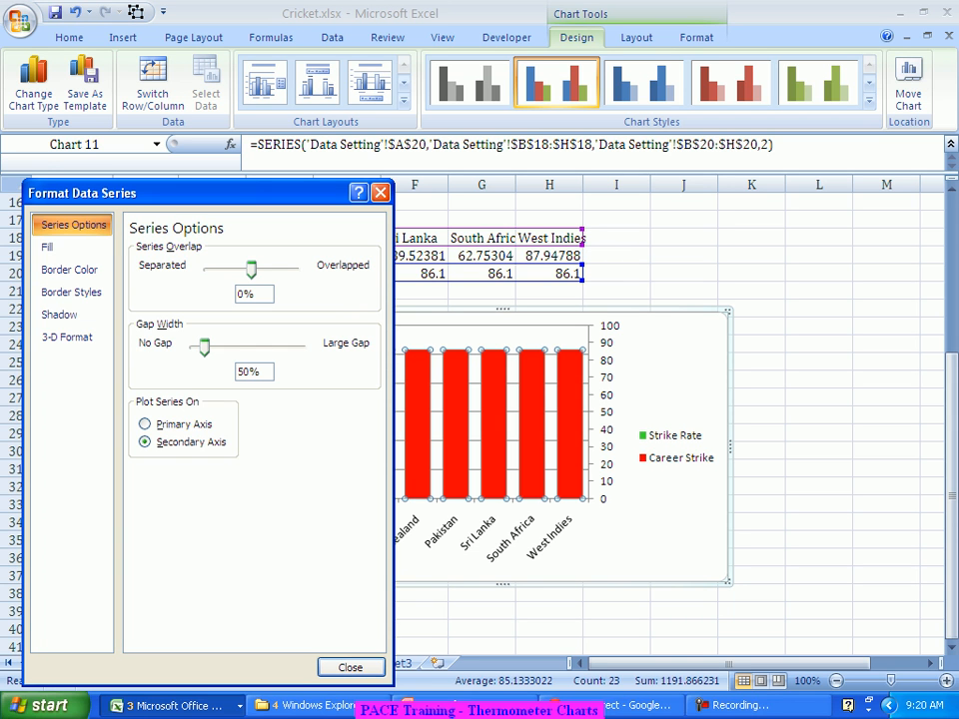
{"action": "left_click", "coordinate": [47, 247]}
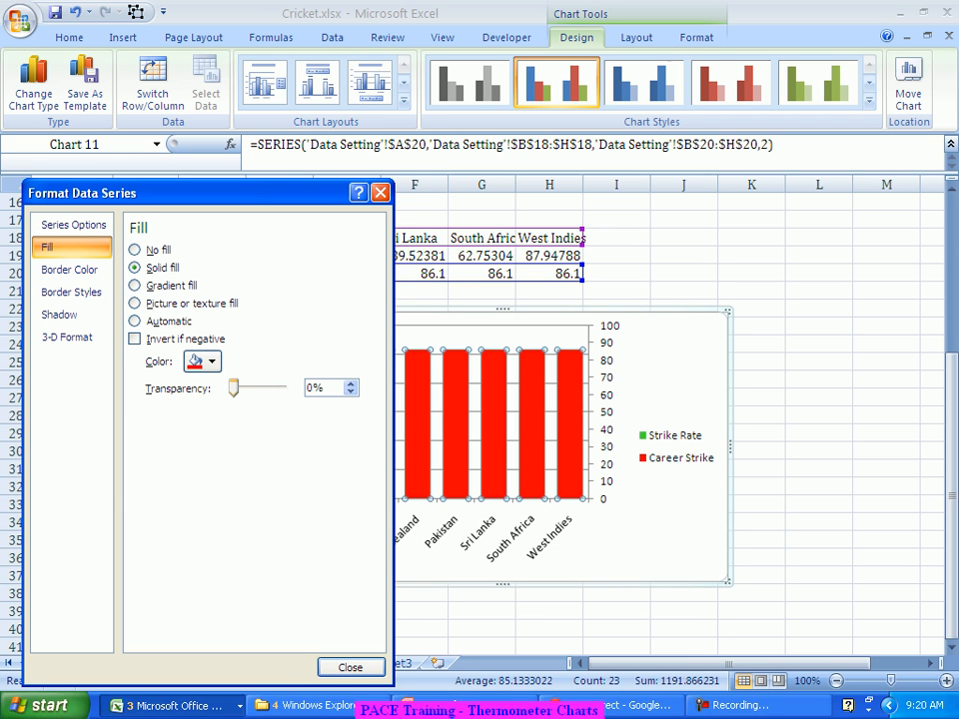
{"action": "left_click_drag", "start_coordinate": [233, 389], "coordinate": [259, 388]}
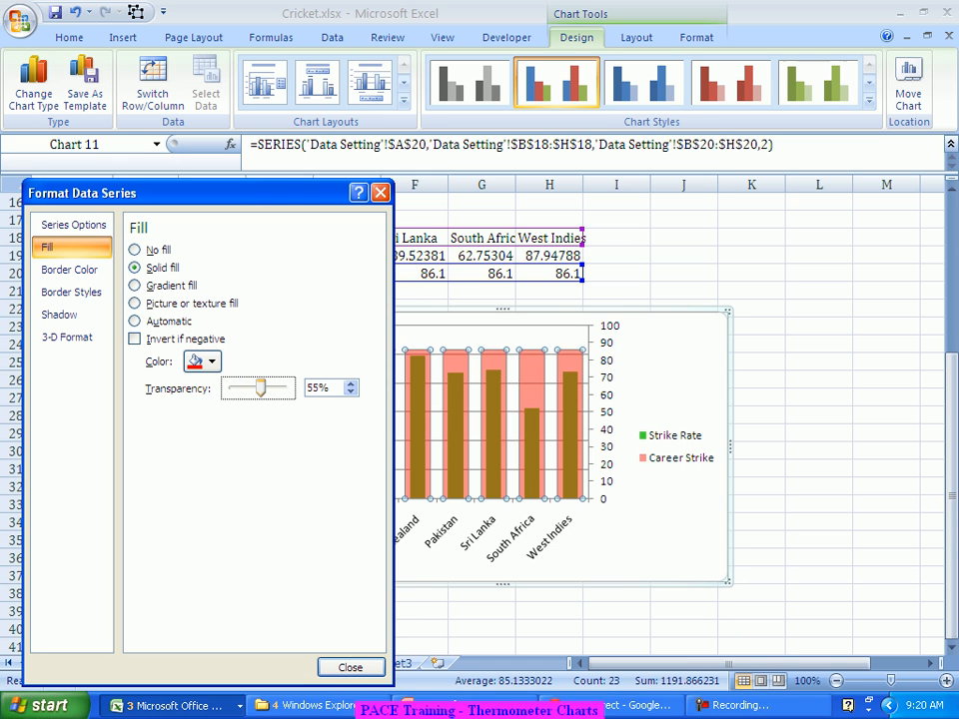
Step: Set the fill transparency of the Career Strike columns to 60% and close the series formatting
{"action": "key", "text": "Tab"}
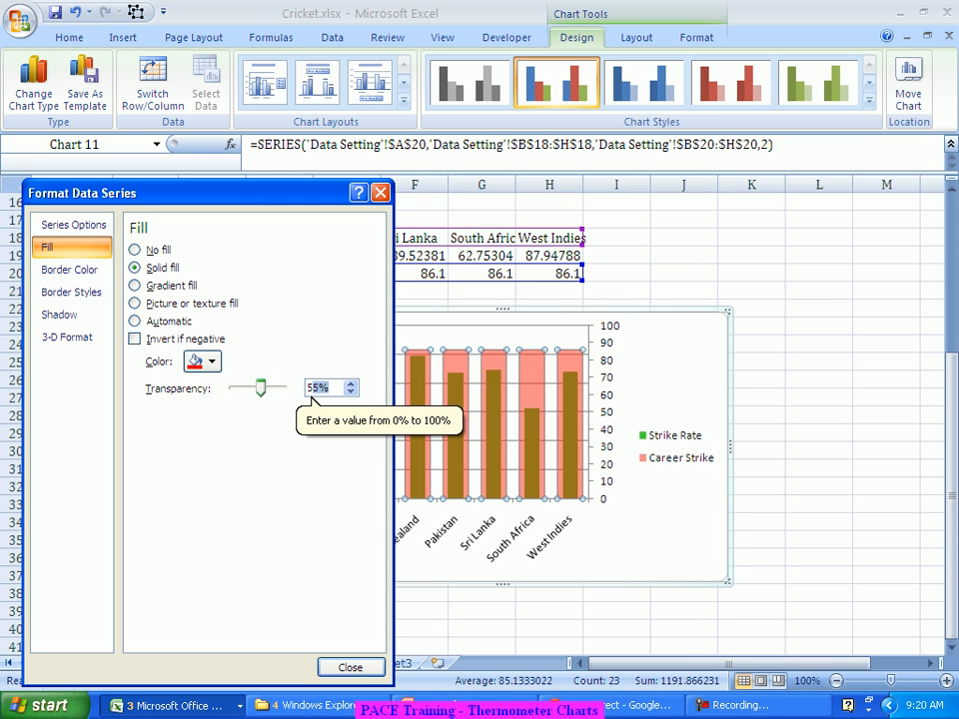
{"action": "type", "text": "60"}
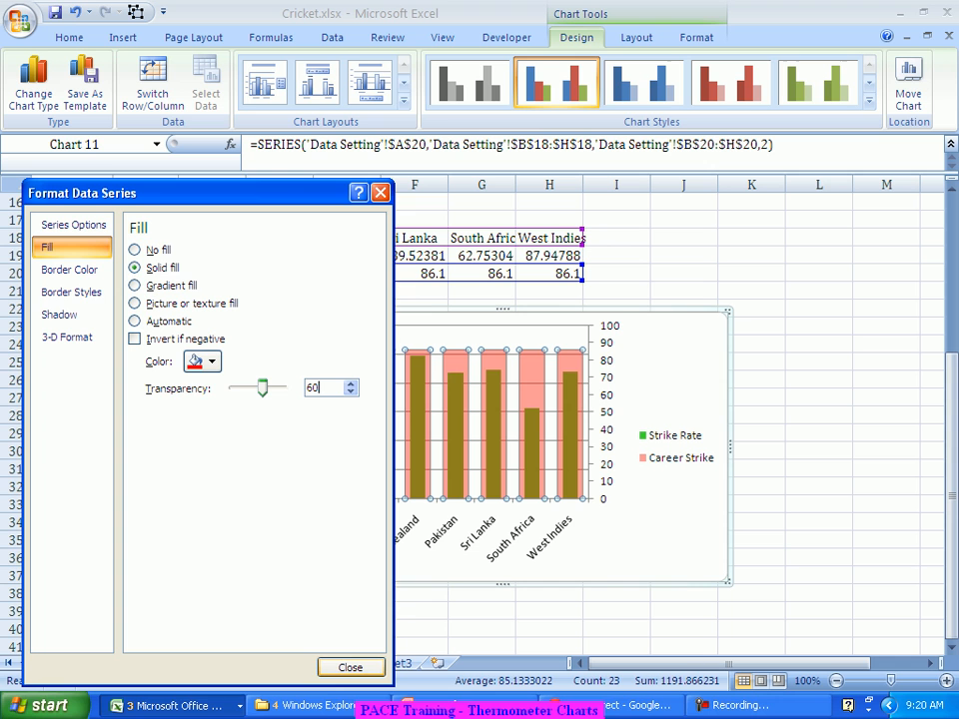
{"action": "left_click", "coordinate": [351, 667]}
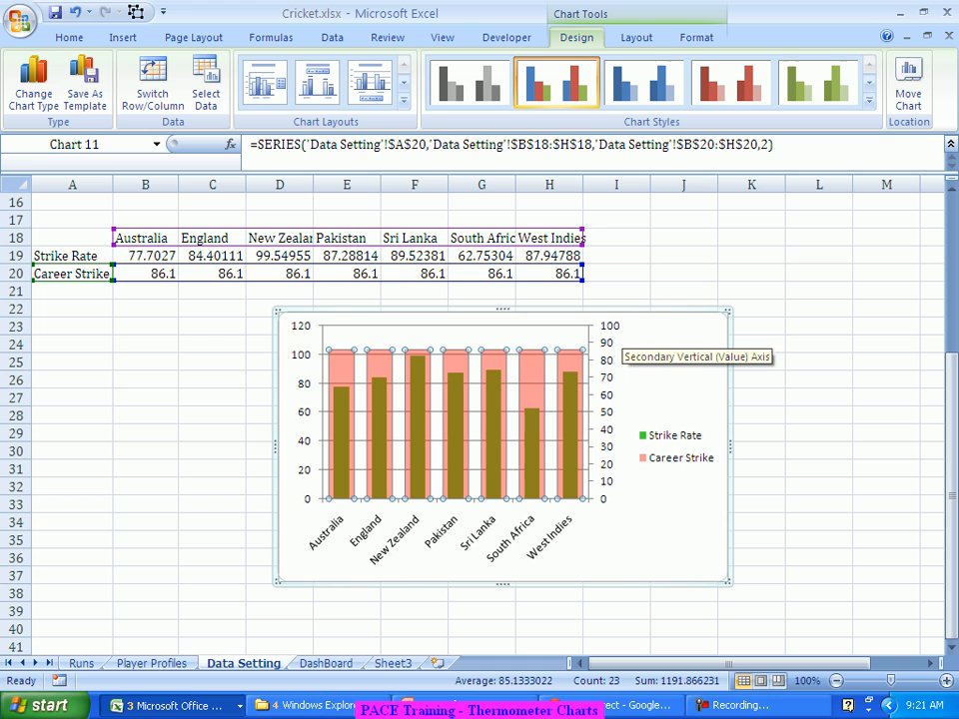
Step: Delete the chart's secondary vertical axis and its legend
{"action": "left_click", "coordinate": [607, 344]}
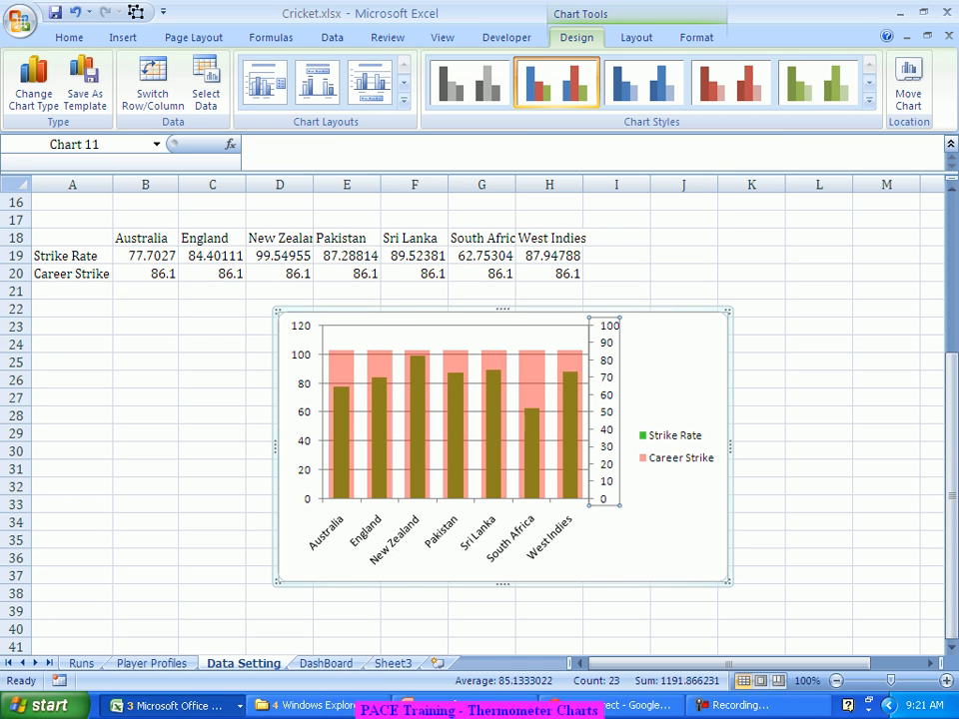
{"action": "key", "text": "Delete"}
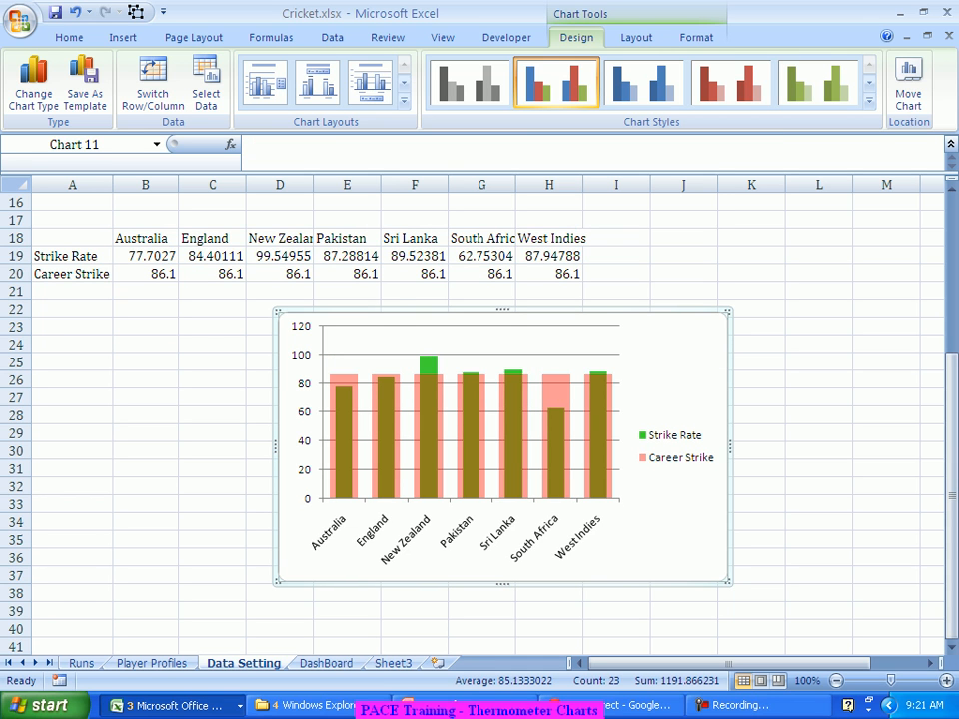
{"action": "mouse_move", "coordinate": [607, 412]}
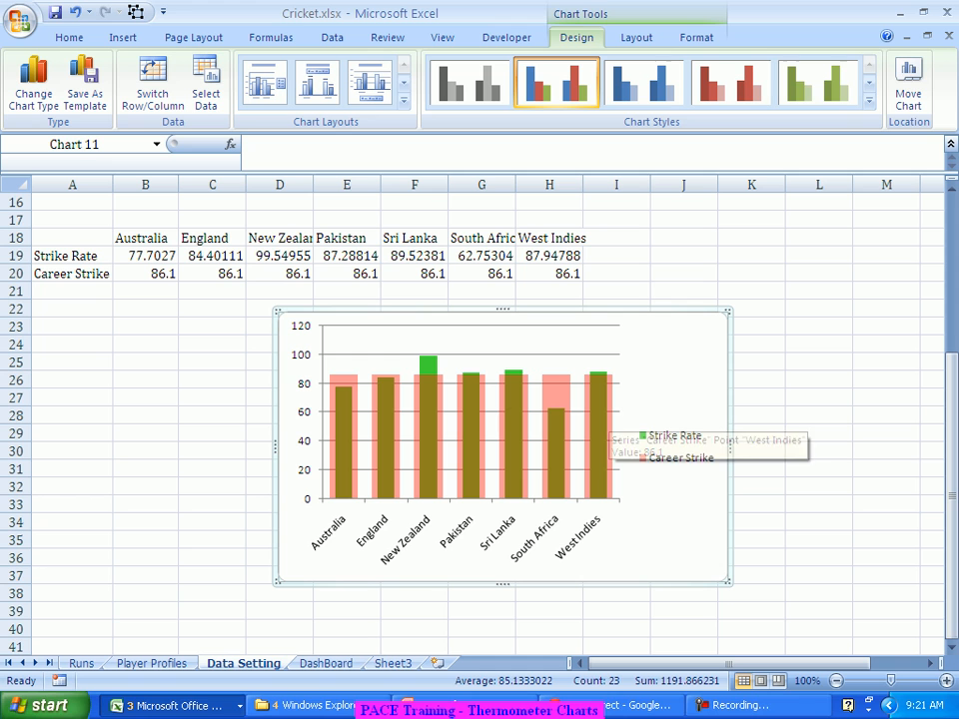
{"action": "left_click", "coordinate": [679, 447]}
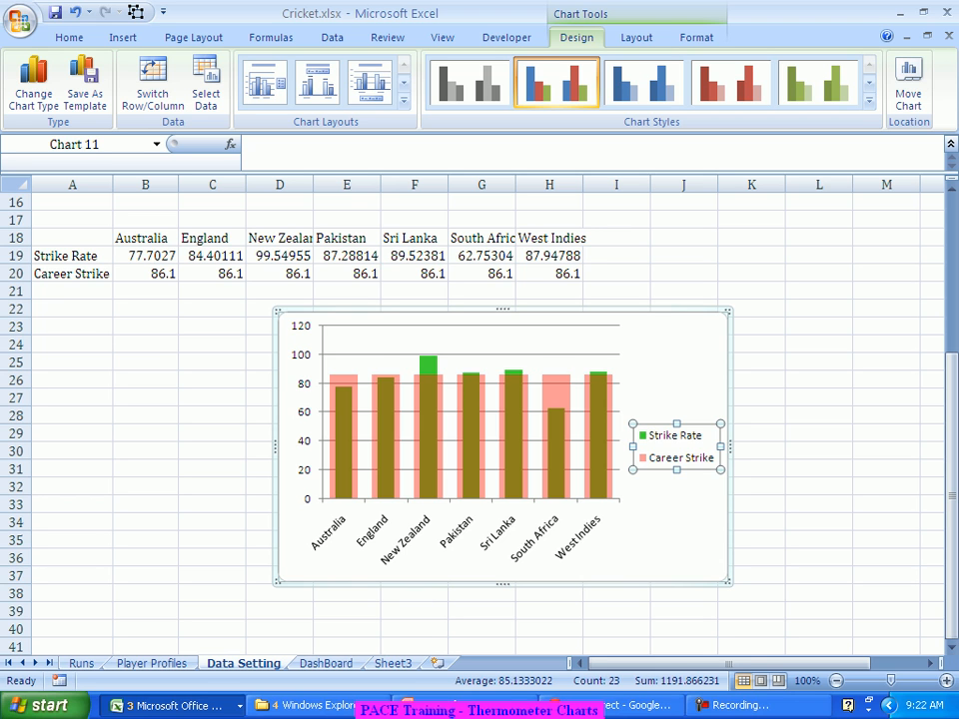
{"action": "key", "text": "Delete"}
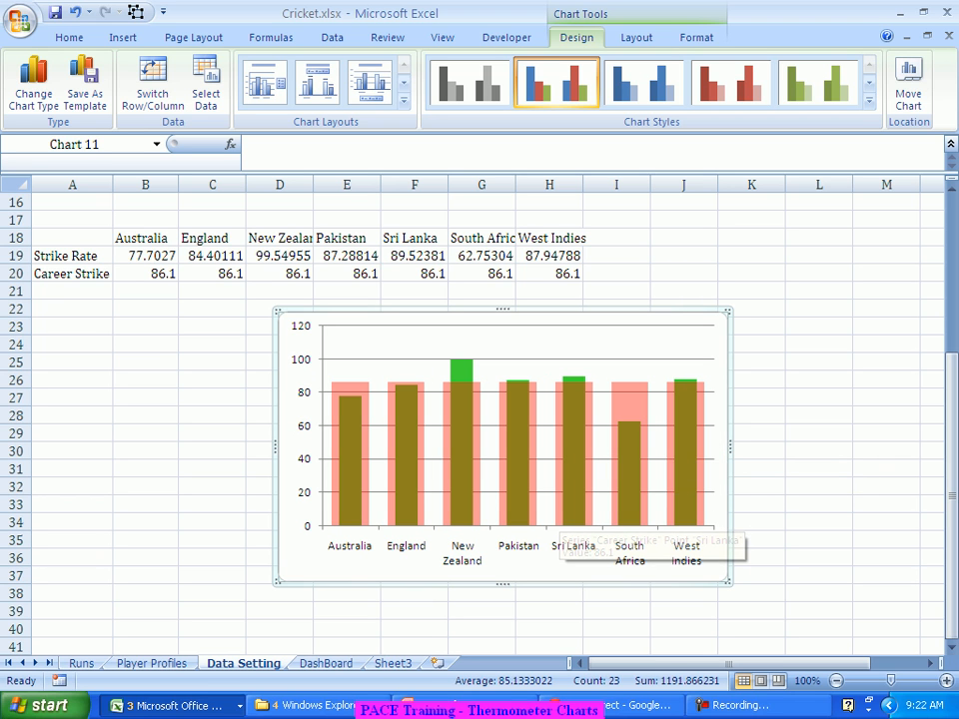
Step: Format the country labels on the chart's horizontal axis in the Cambria heading font at size 7
{"action": "left_click", "coordinate": [356, 550]}
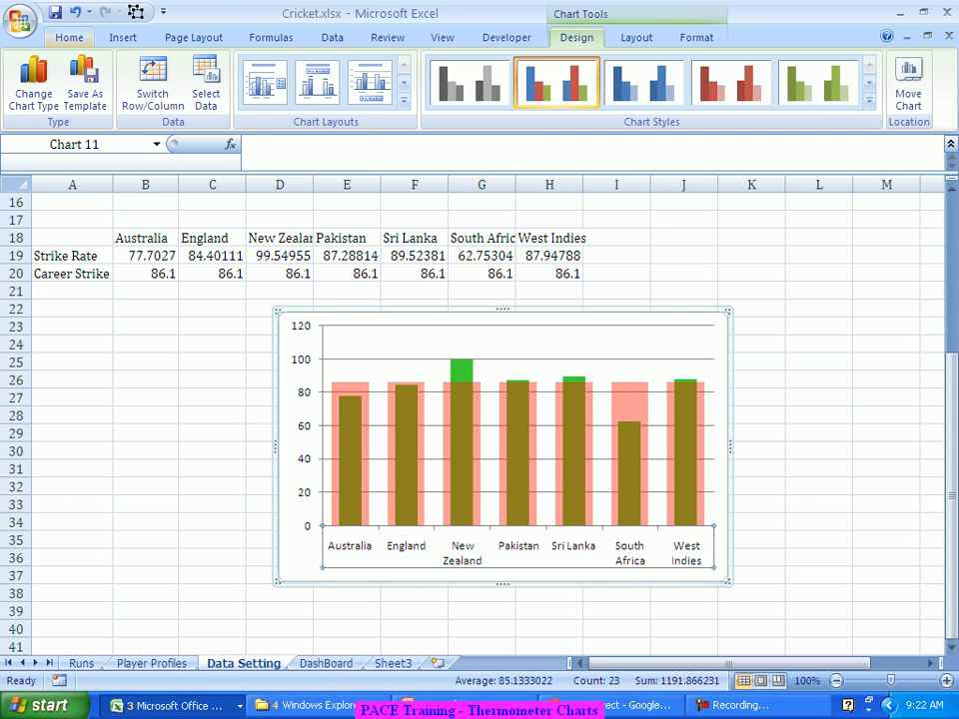
{"action": "left_click", "coordinate": [68, 37]}
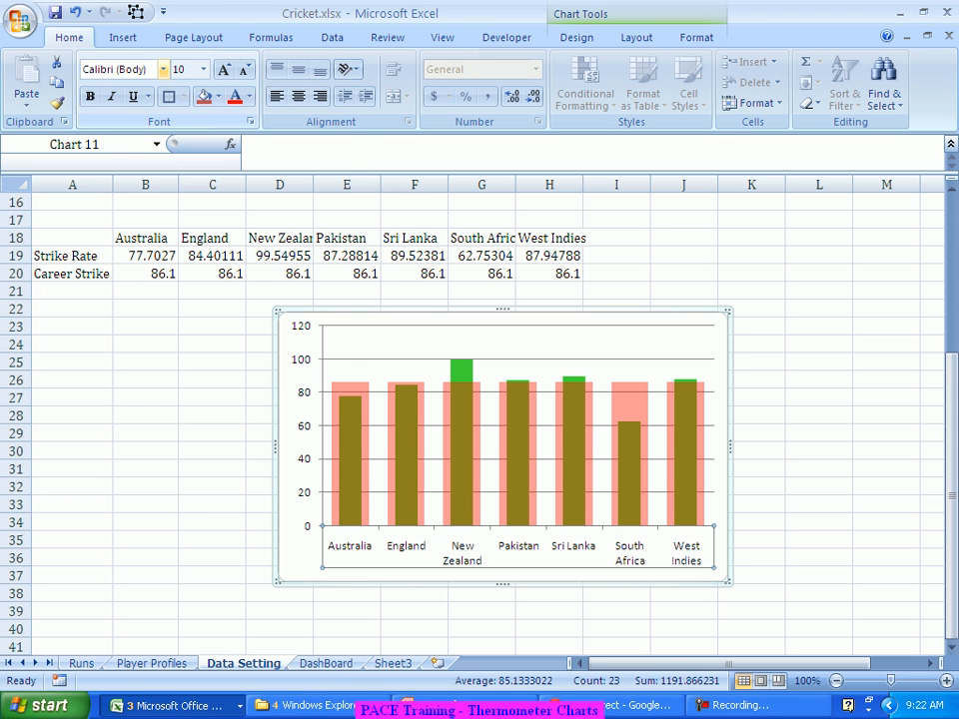
{"action": "left_click", "coordinate": [162, 69]}
{"action": "left_click", "coordinate": [110, 111]}
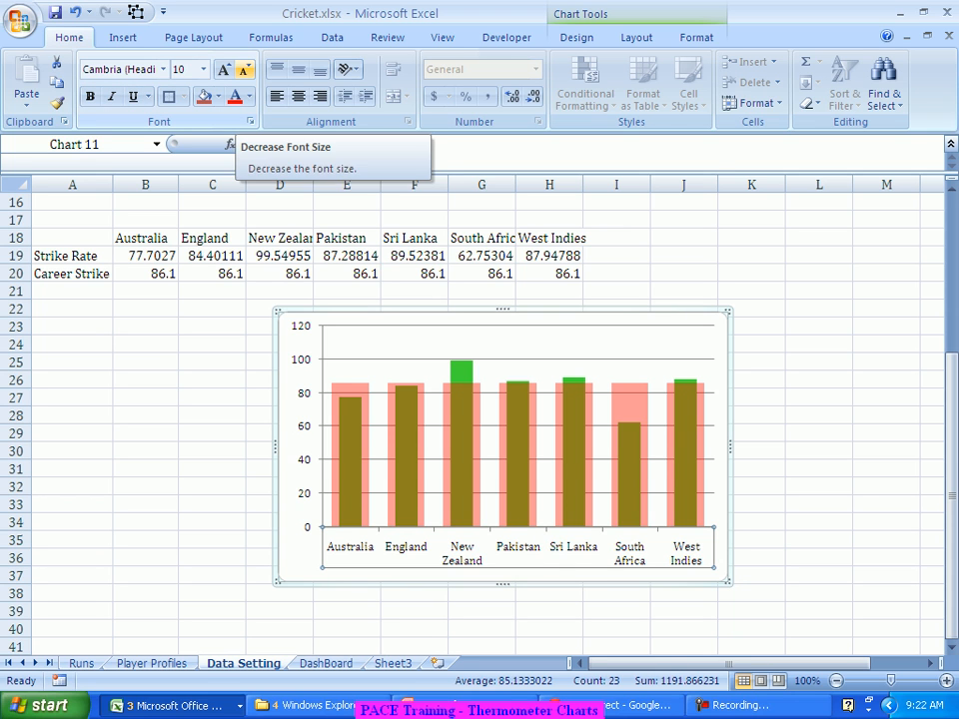
{"action": "left_click", "coordinate": [244, 69]}
{"action": "left_click", "coordinate": [244, 69]}
{"action": "left_click", "coordinate": [244, 69]}
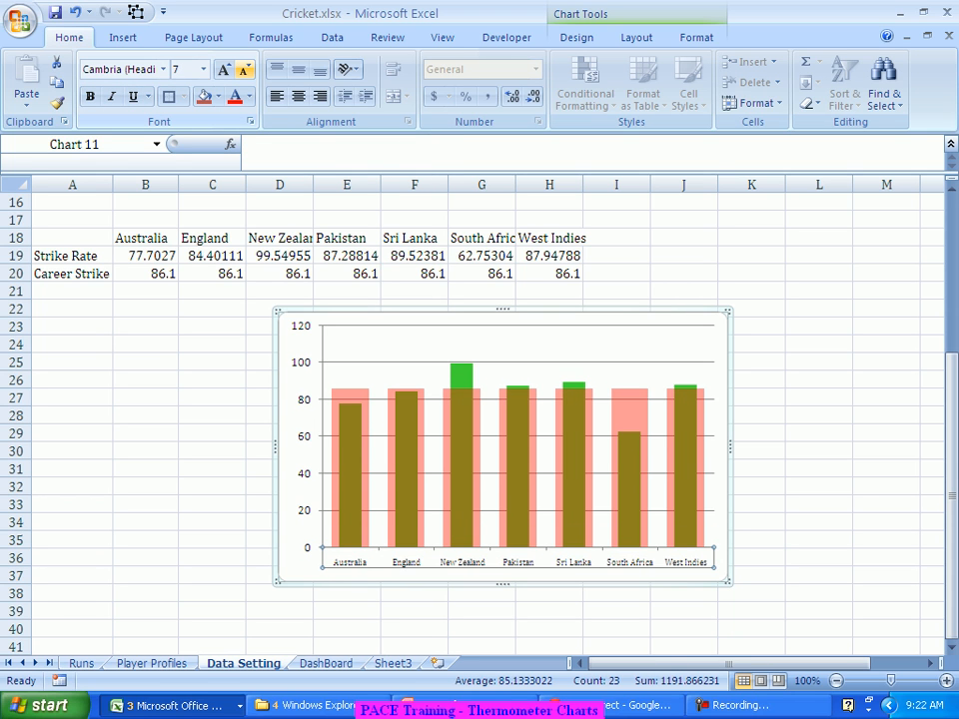
{"action": "left_click", "coordinate": [244, 69]}
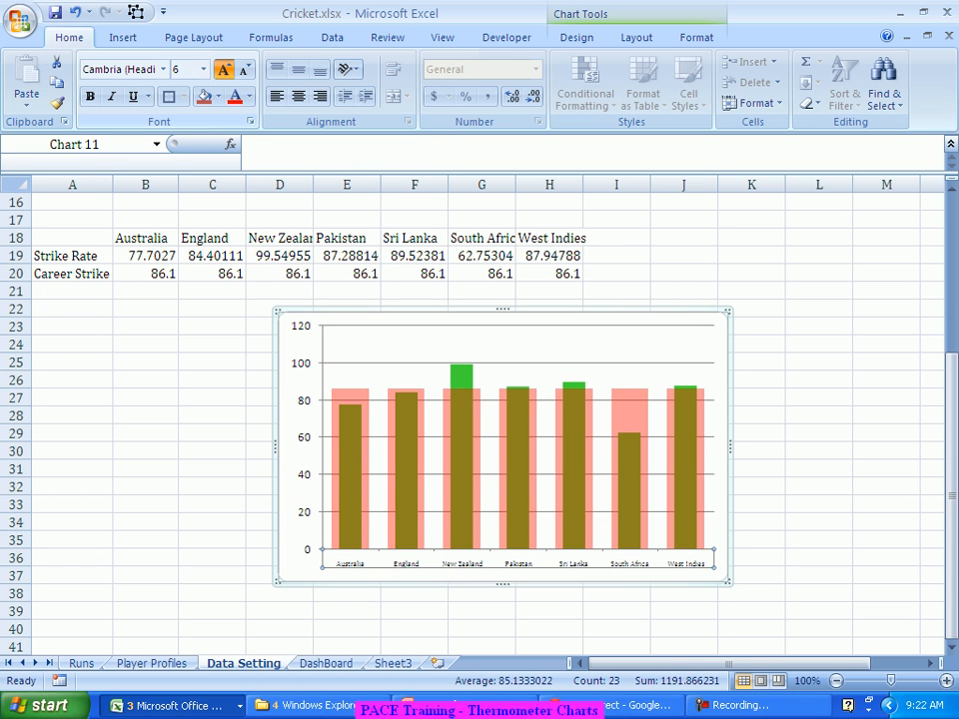
{"action": "left_click", "coordinate": [224, 68]}
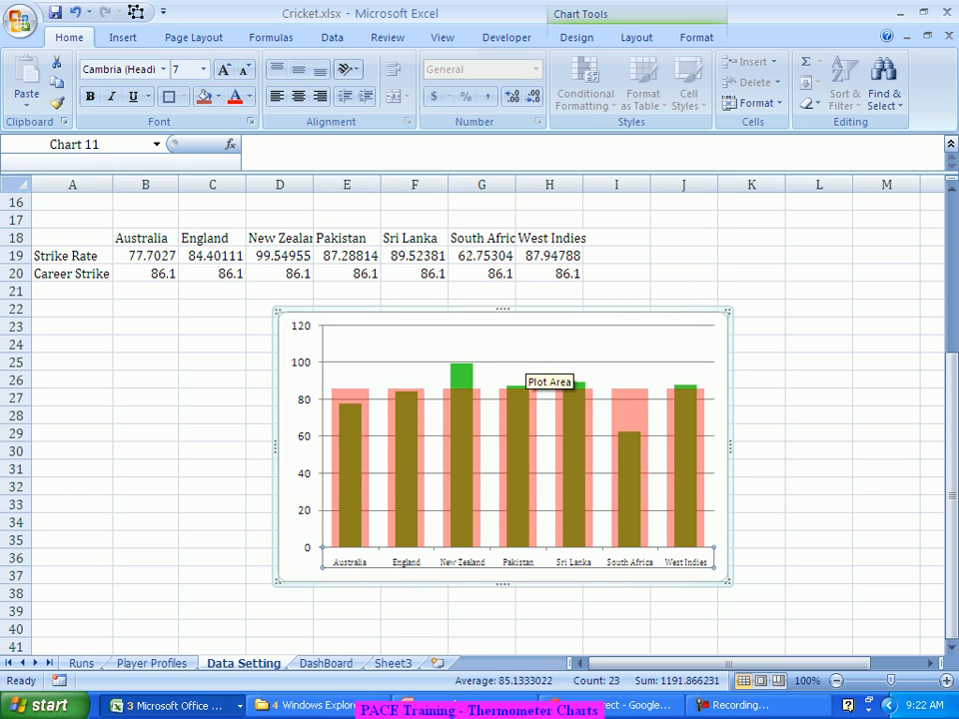
Step: Delete the horizontal gridlines from the chart's plot area
{"action": "left_click", "coordinate": [540, 372]}
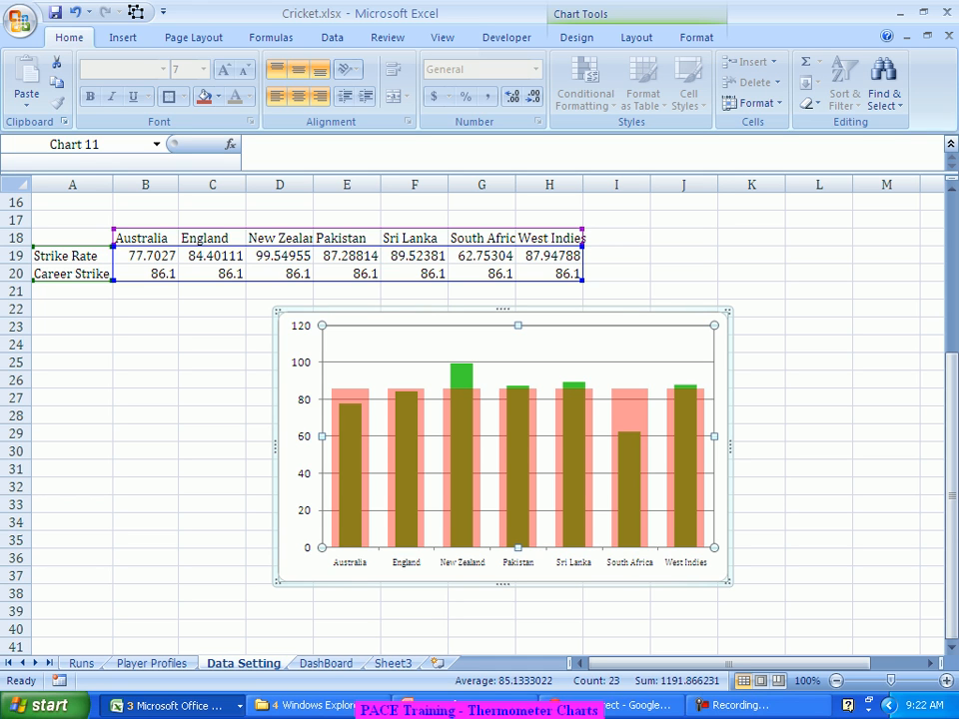
{"action": "left_click", "coordinate": [540, 363]}
{"action": "key", "text": "Delete"}
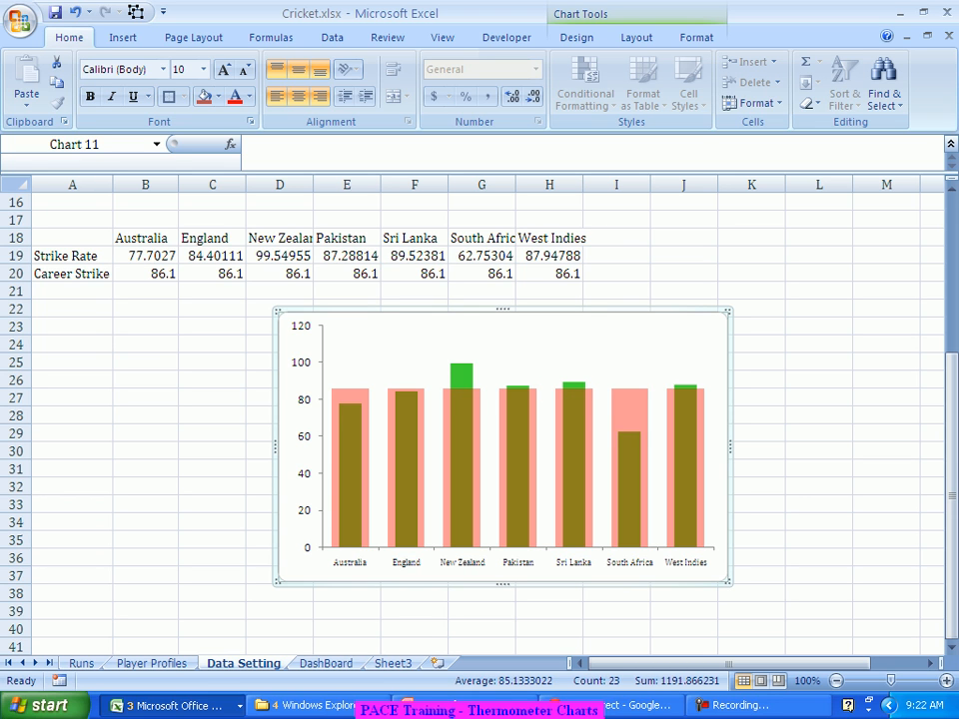
Step: Fill the range F3:H12 on the DashBoard sheet with Purple, Accent 4, Lighter 80%
{"action": "key", "text": "ctrl+Page_Down"}
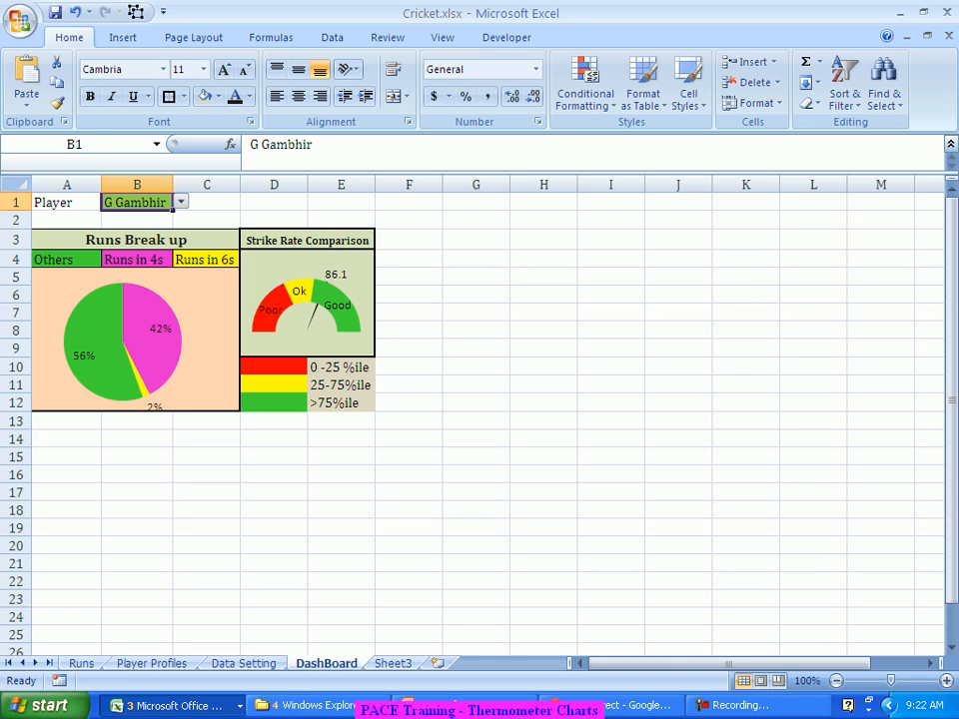
{"action": "left_click_drag", "start_coordinate": [409, 239], "coordinate": [544, 402]}
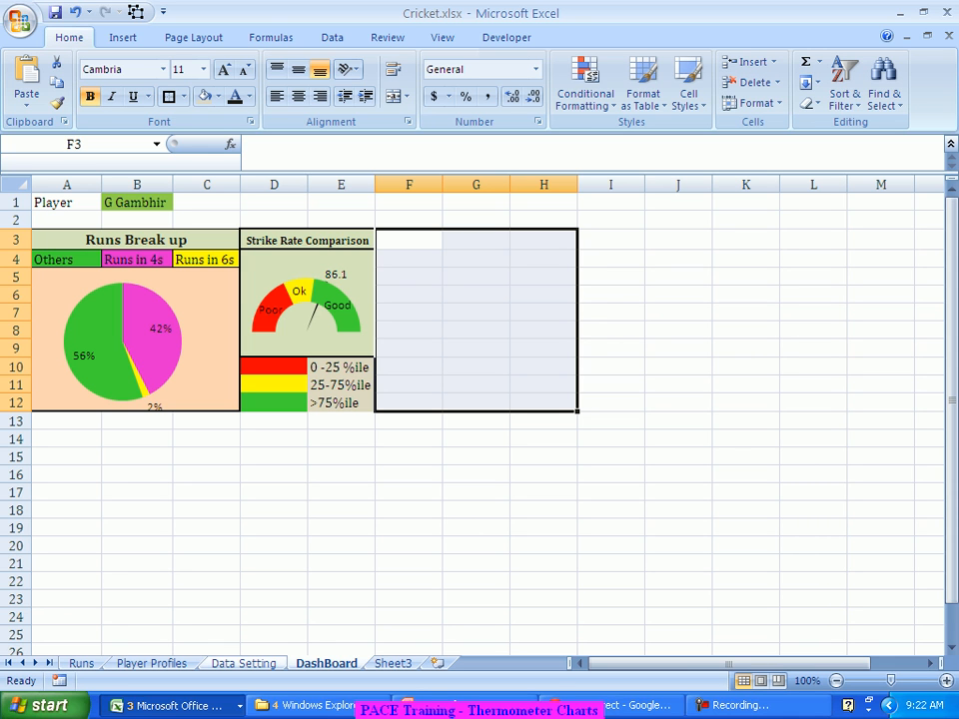
{"action": "key", "text": "ctrl+Page_Up"}
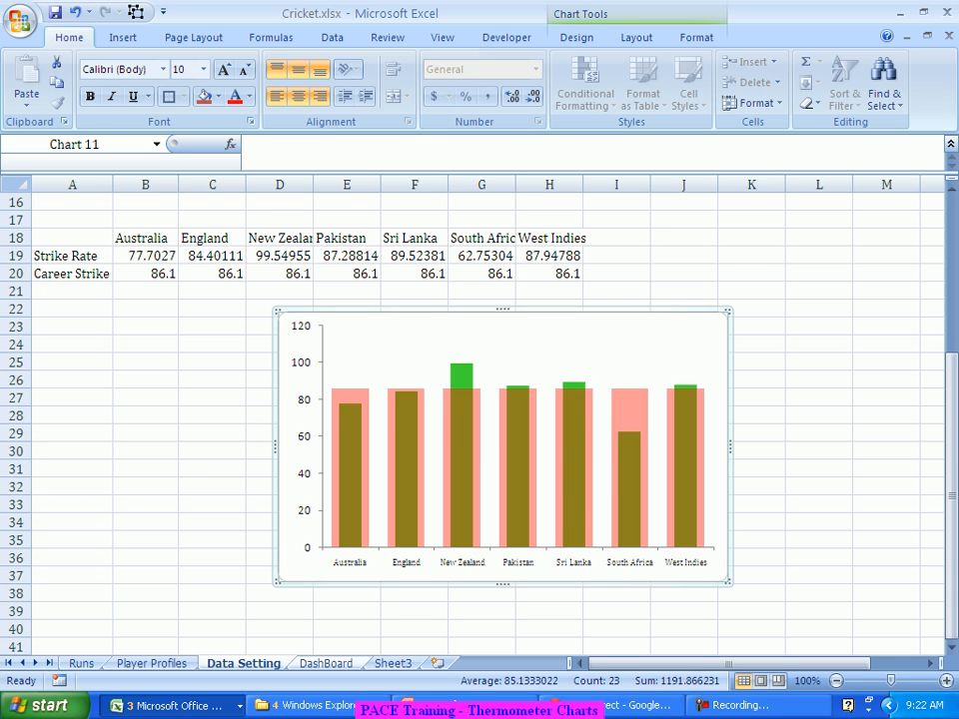
{"action": "key", "text": "ctrl+Page_Down"}
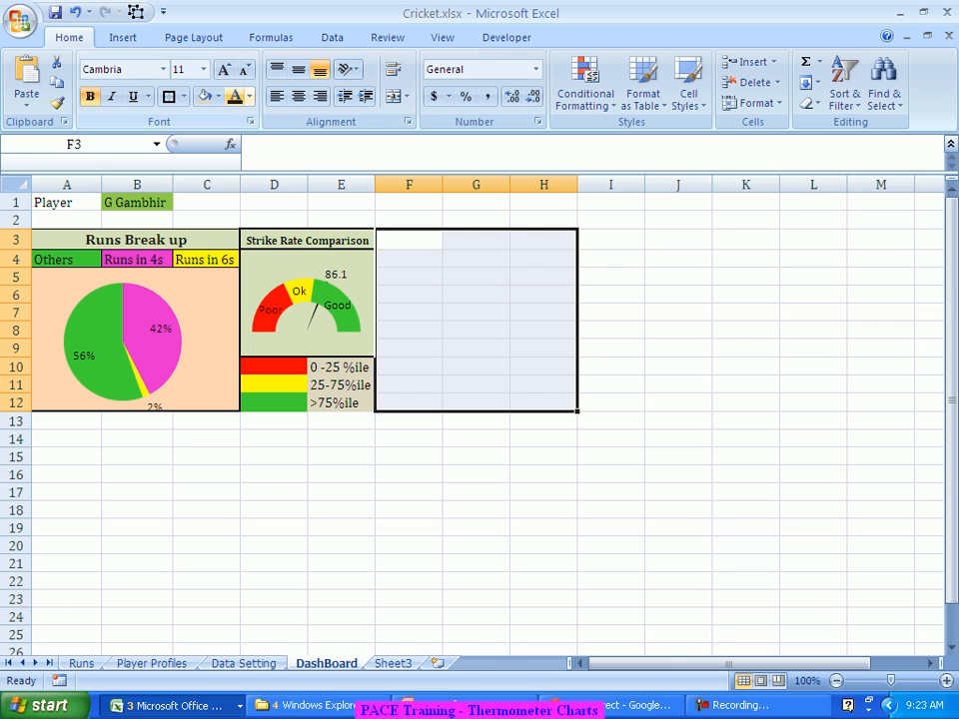
{"action": "left_click", "coordinate": [218, 96]}
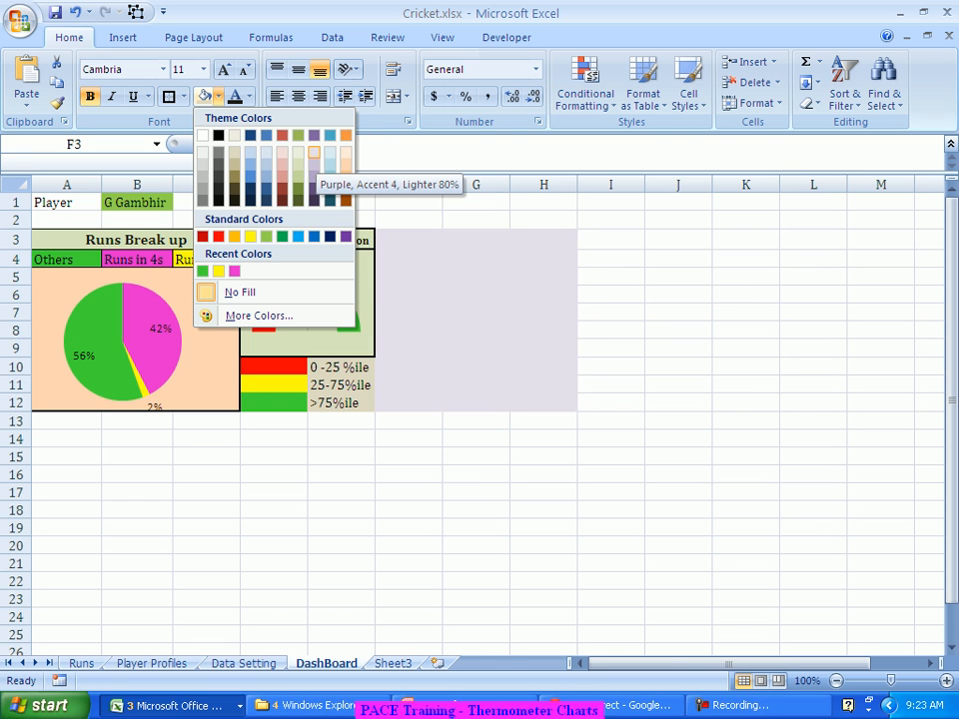
{"action": "left_click", "coordinate": [314, 152]}
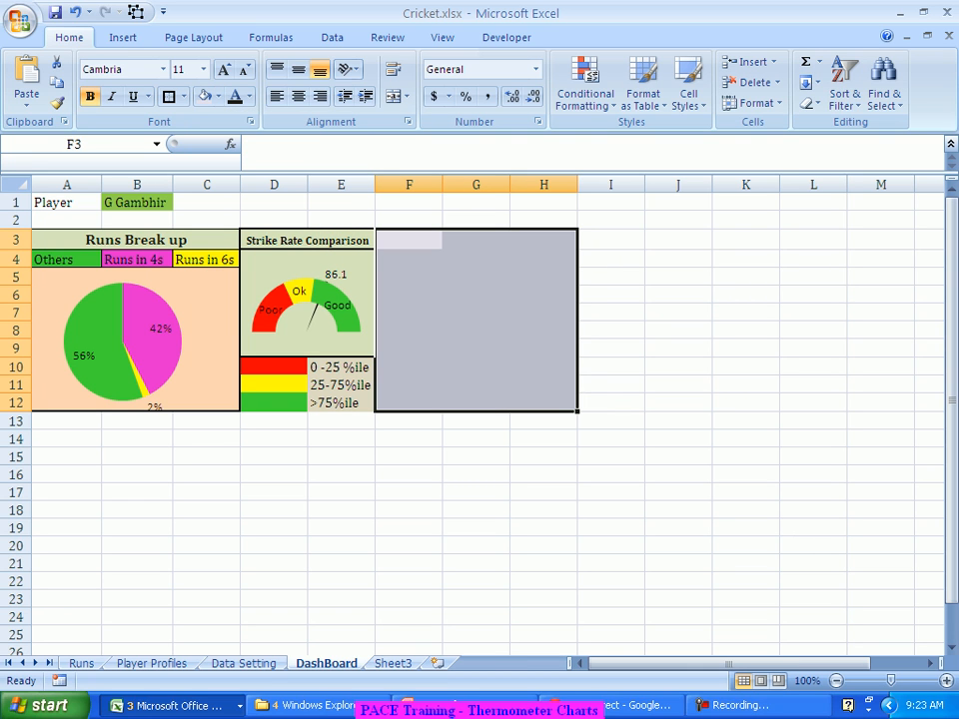
Step: Merge and center F3:H3 on the DashBoard sheet and enter the heading "Country vs. Career Strikes"
{"action": "left_click_drag", "start_coordinate": [409, 240], "coordinate": [543, 240]}
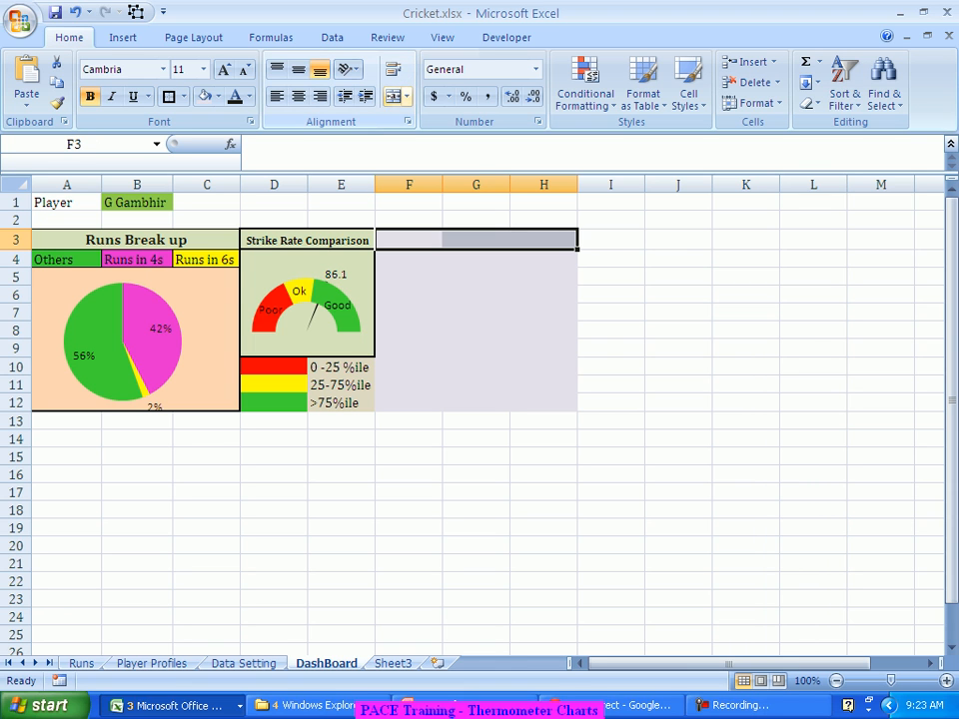
{"action": "left_click", "coordinate": [393, 96]}
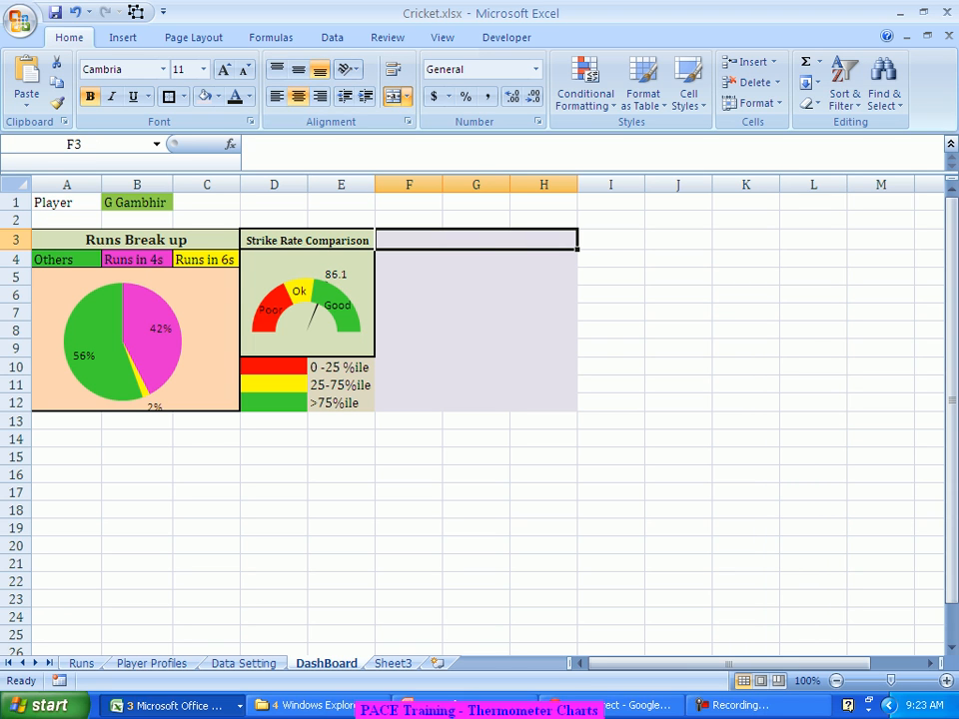
{"action": "type", "text": "Cou"}
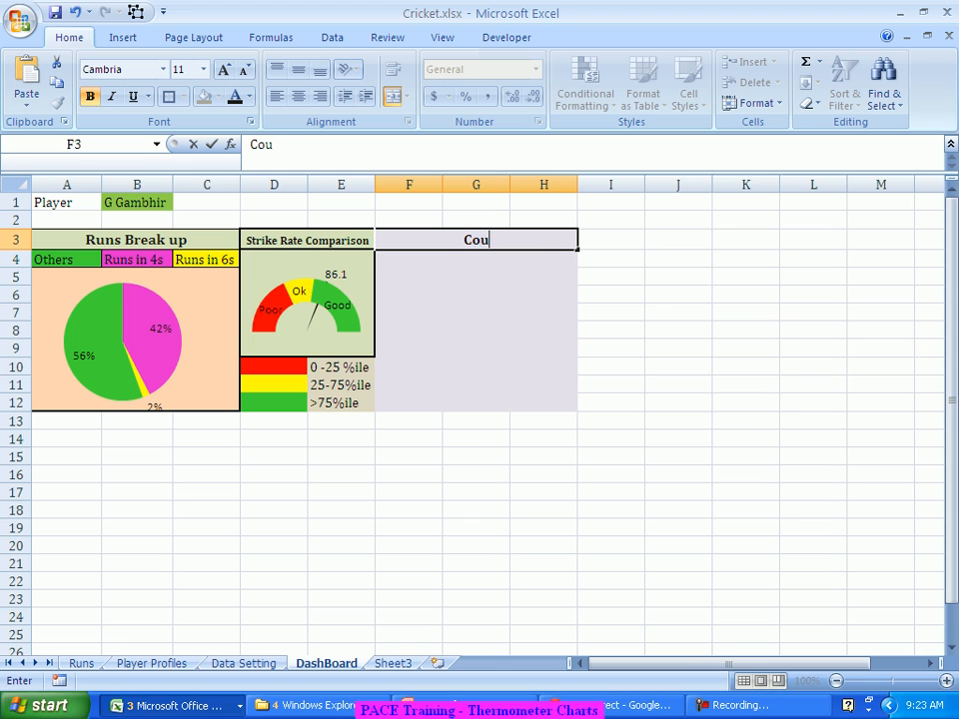
{"action": "type", "text": "ntry vs"}
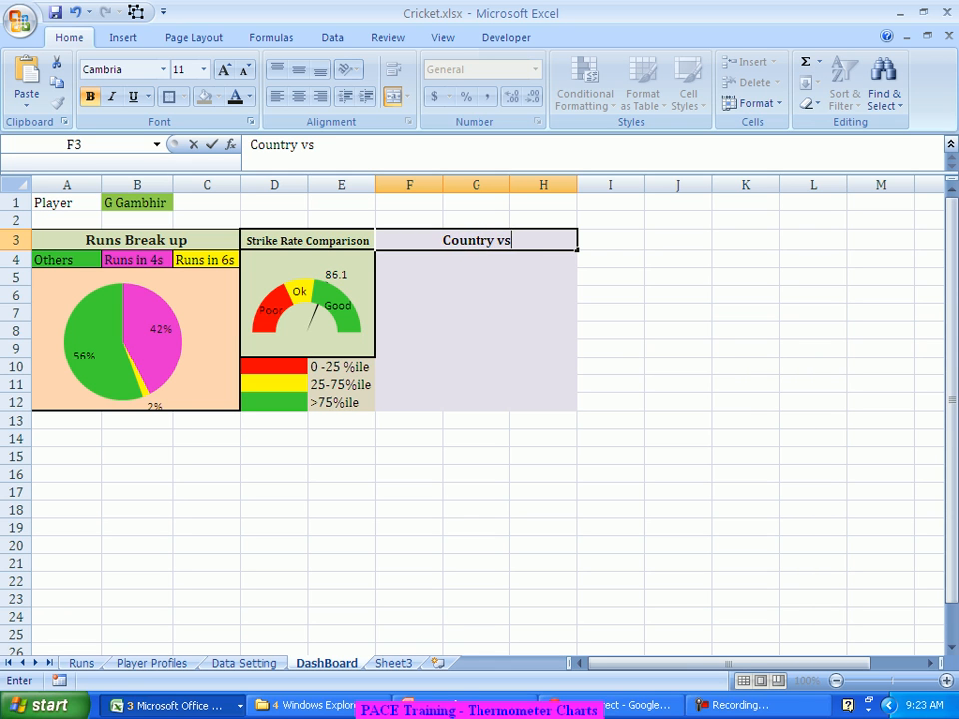
{"action": "type", "text": ". Car"}
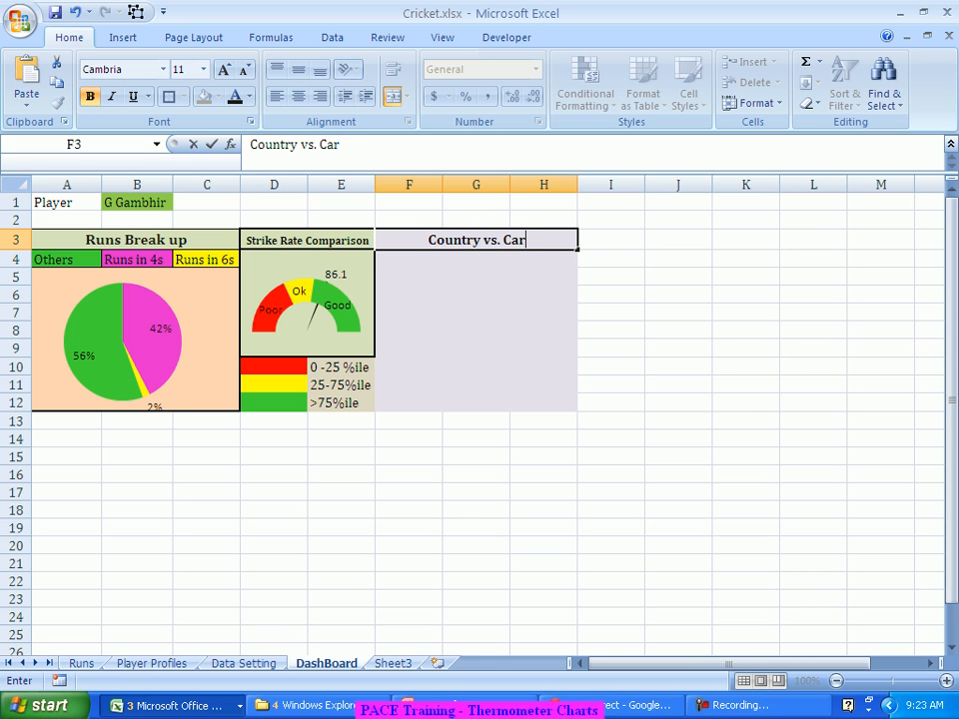
{"action": "type", "text": "eer St"}
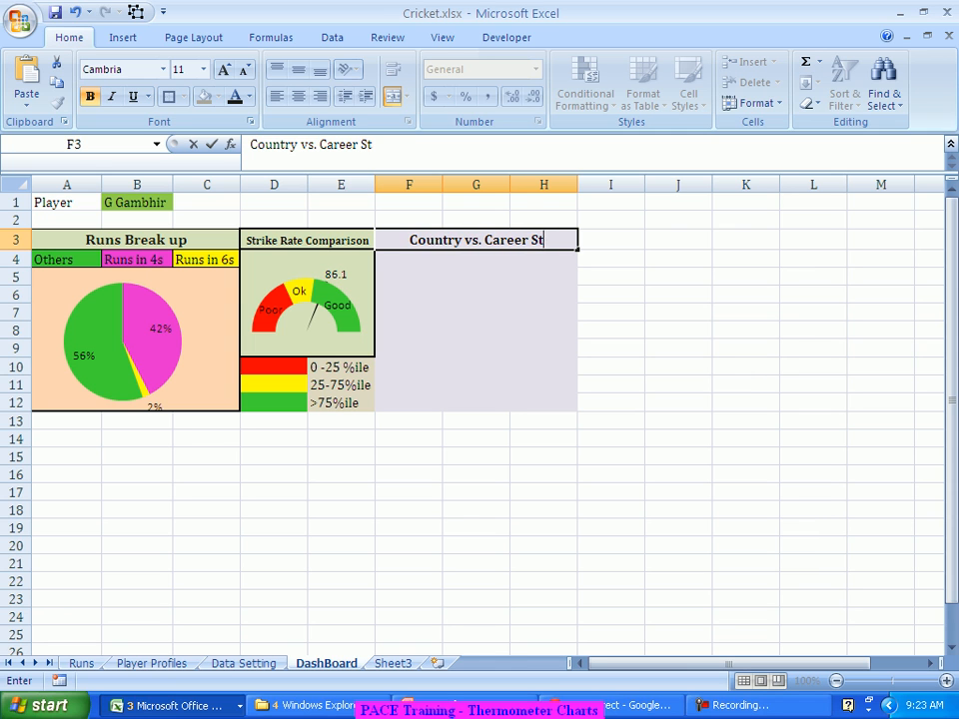
{"action": "type", "text": "rikes"}
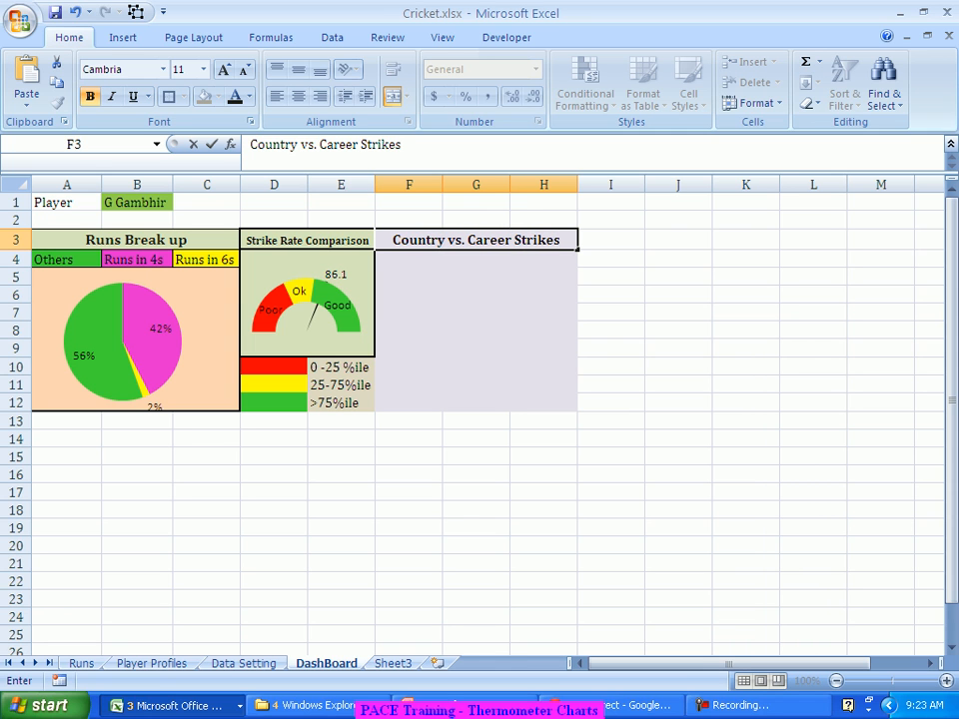
{"action": "left_click", "coordinate": [408, 329]}
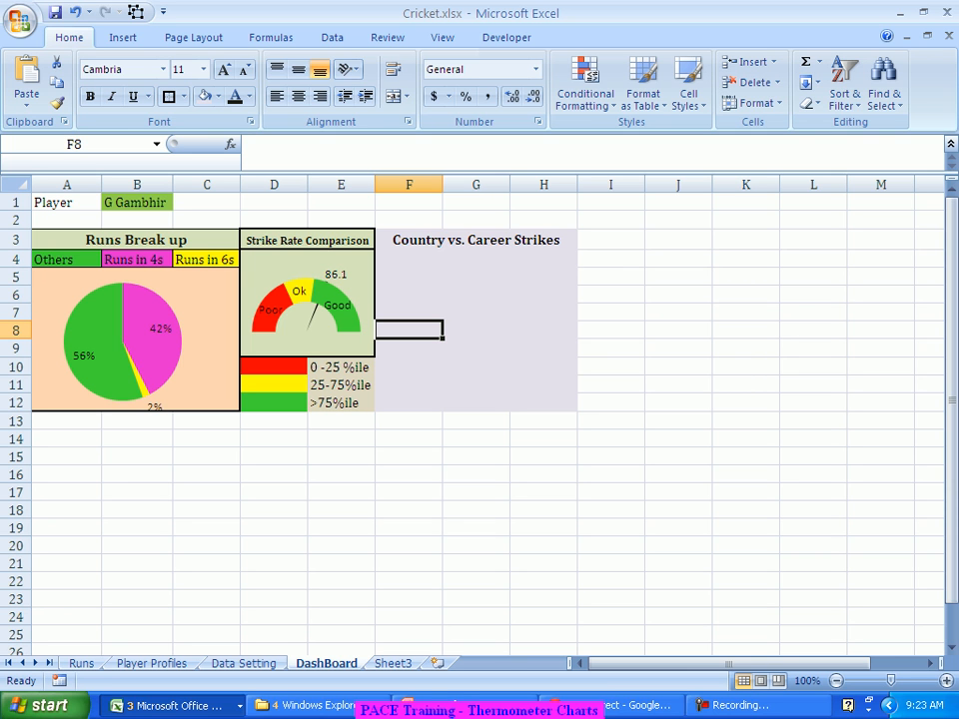
Step: Move the strike rate thermometer chart from the Data Setting sheet to the DashBoard sheet at cell F8
{"action": "left_click", "coordinate": [244, 663]}
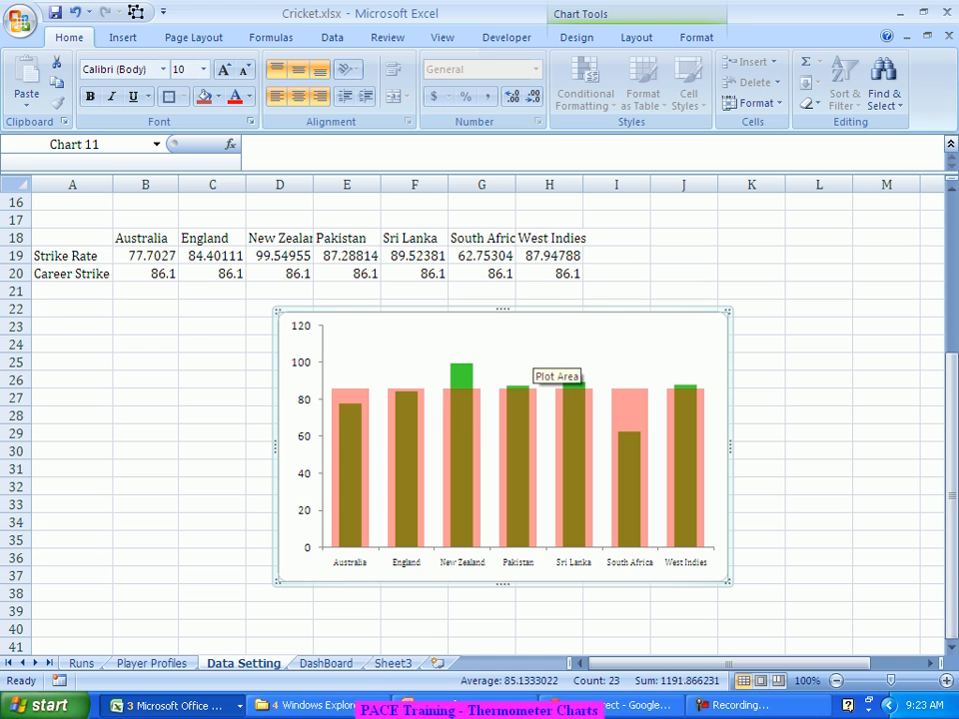
{"action": "left_click", "coordinate": [536, 366]}
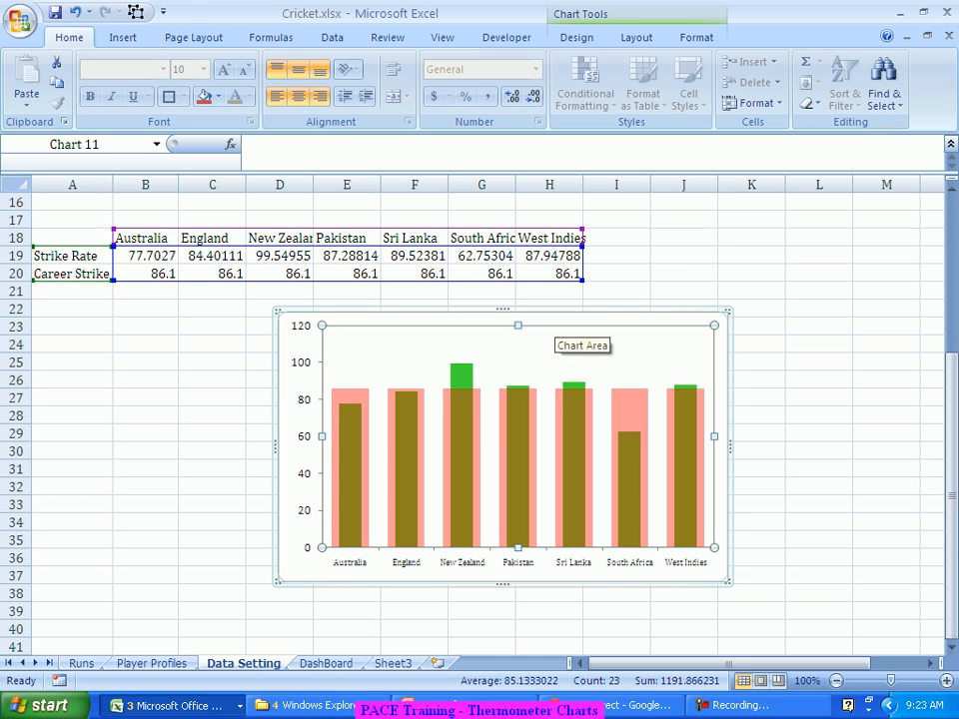
{"action": "left_click", "coordinate": [547, 317]}
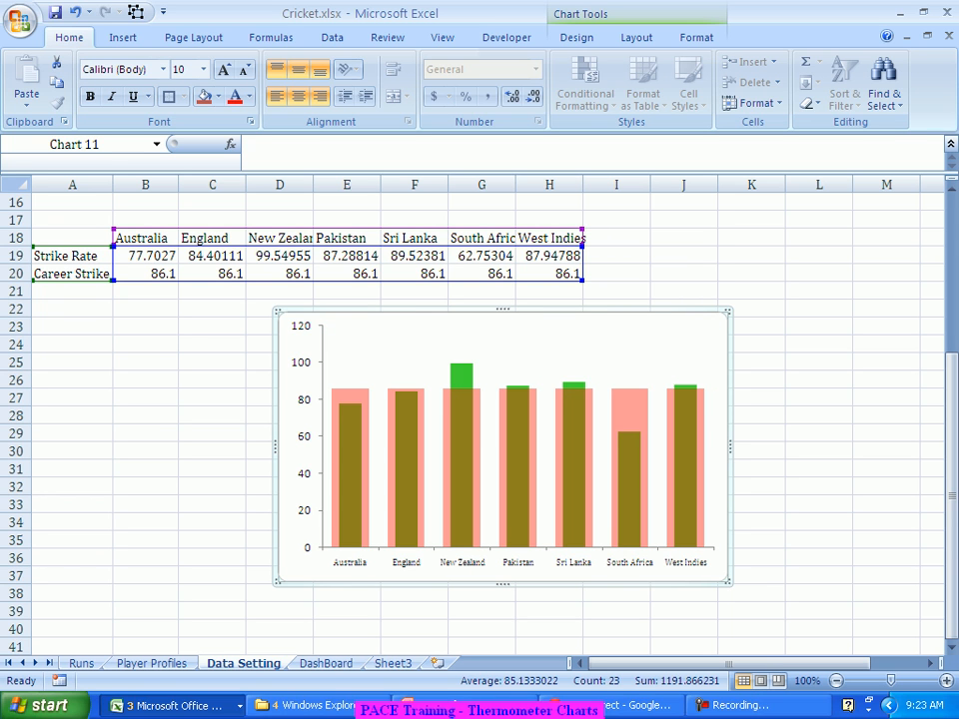
{"action": "key", "text": "Delete"}
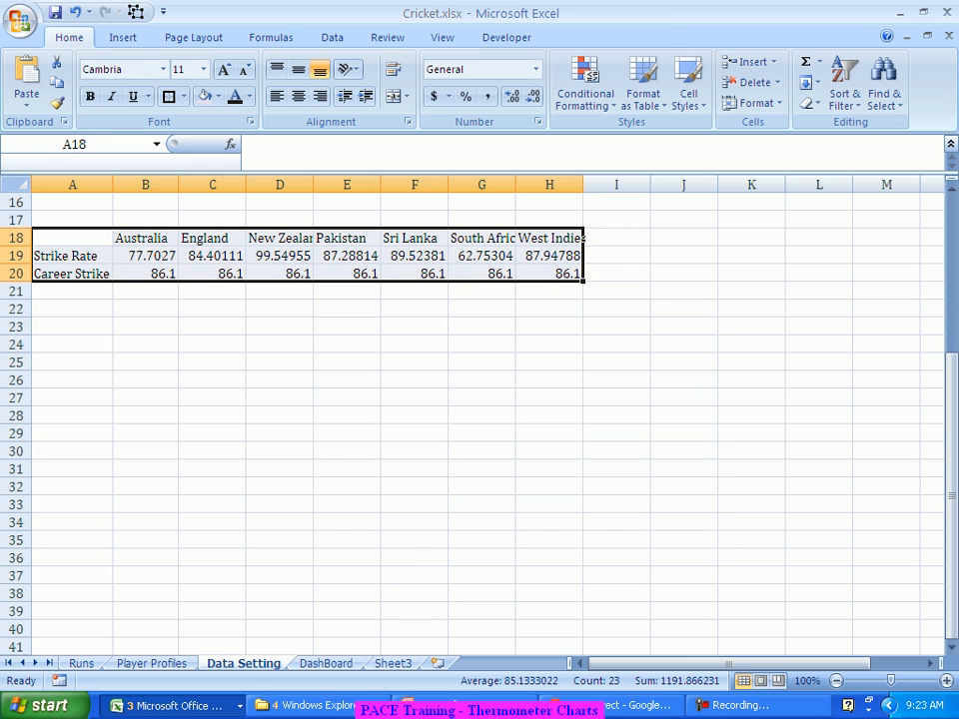
{"action": "key", "text": "ctrl+Page_Down"}
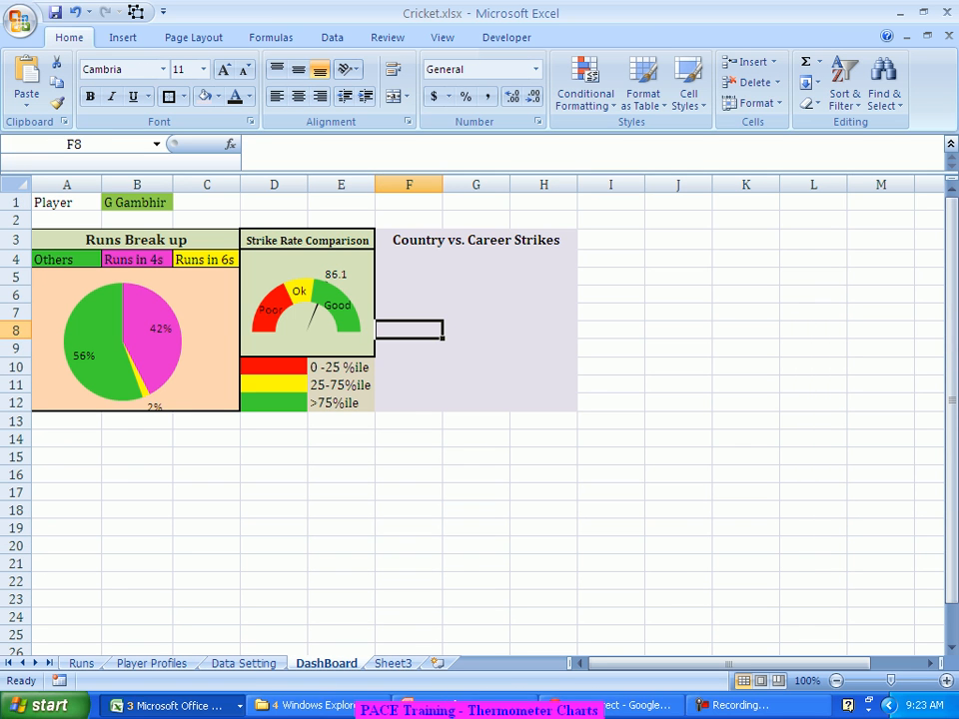
{"action": "key", "text": "ctrl+v"}
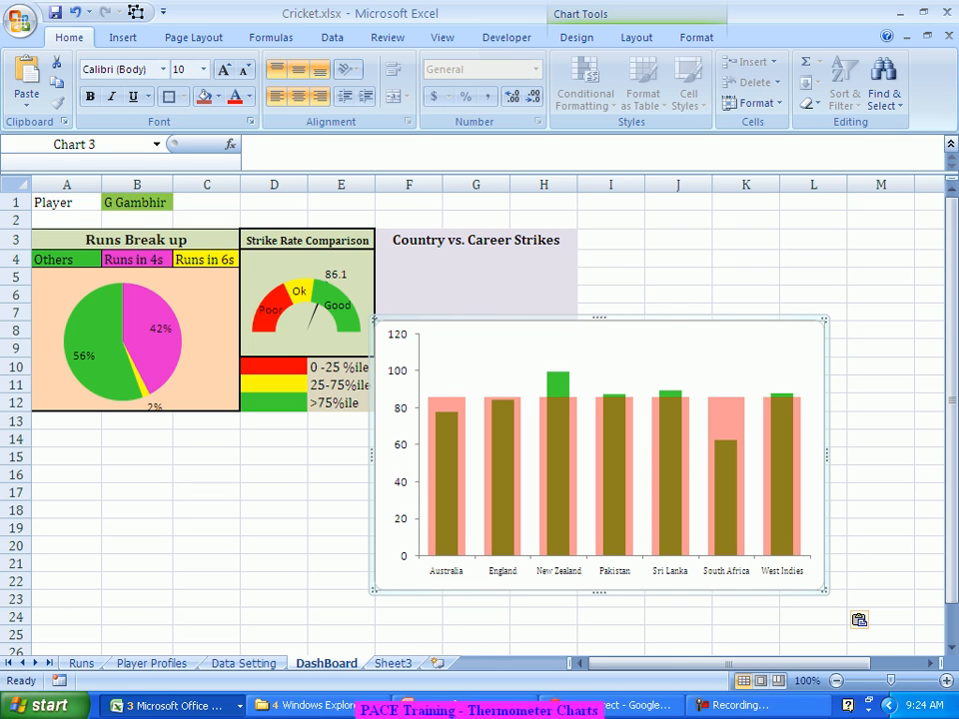
Step: Shrink the pasted thermometer chart to about four columns wide and nine rows tall
{"action": "left_click_drag", "start_coordinate": [824, 590], "coordinate": [659, 518]}
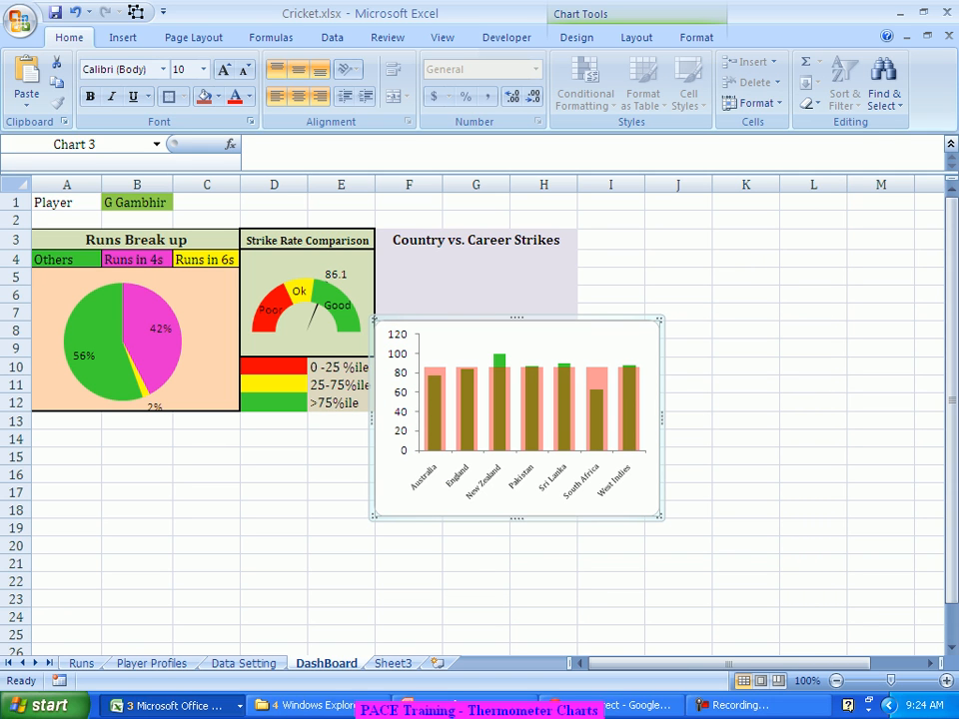
{"action": "left_click_drag", "start_coordinate": [660, 518], "coordinate": [620, 466]}
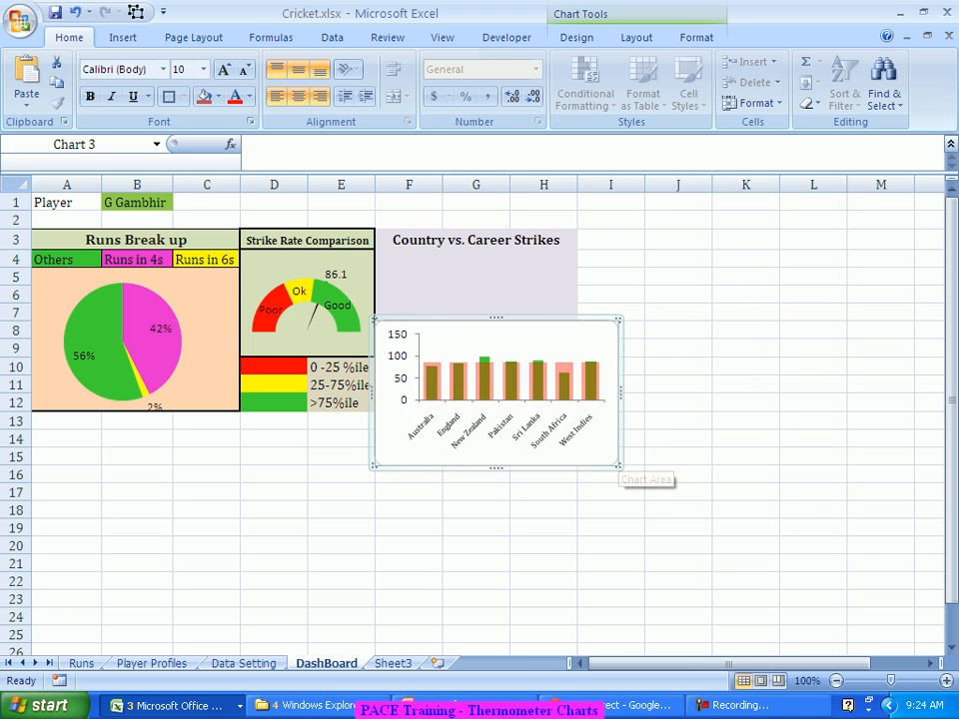
{"action": "left_click_drag", "start_coordinate": [619, 465], "coordinate": [638, 481]}
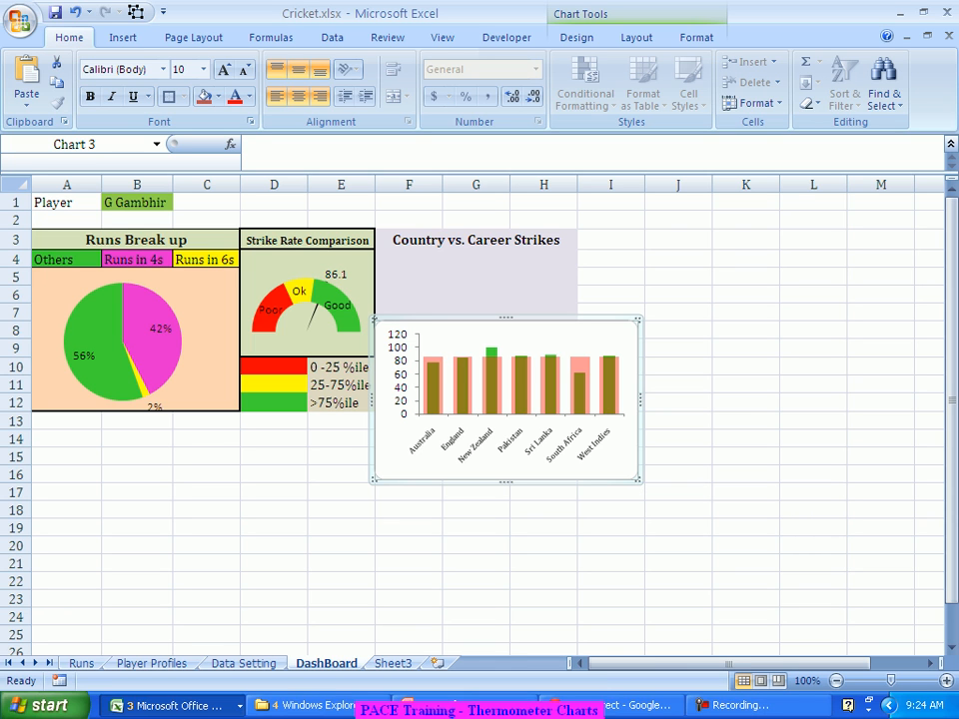
Step: Extend the light purple fill to F3:I12 and position the thermometer chart over it, just below the heading row
{"action": "left_click_drag", "start_coordinate": [419, 241], "coordinate": [644, 374]}
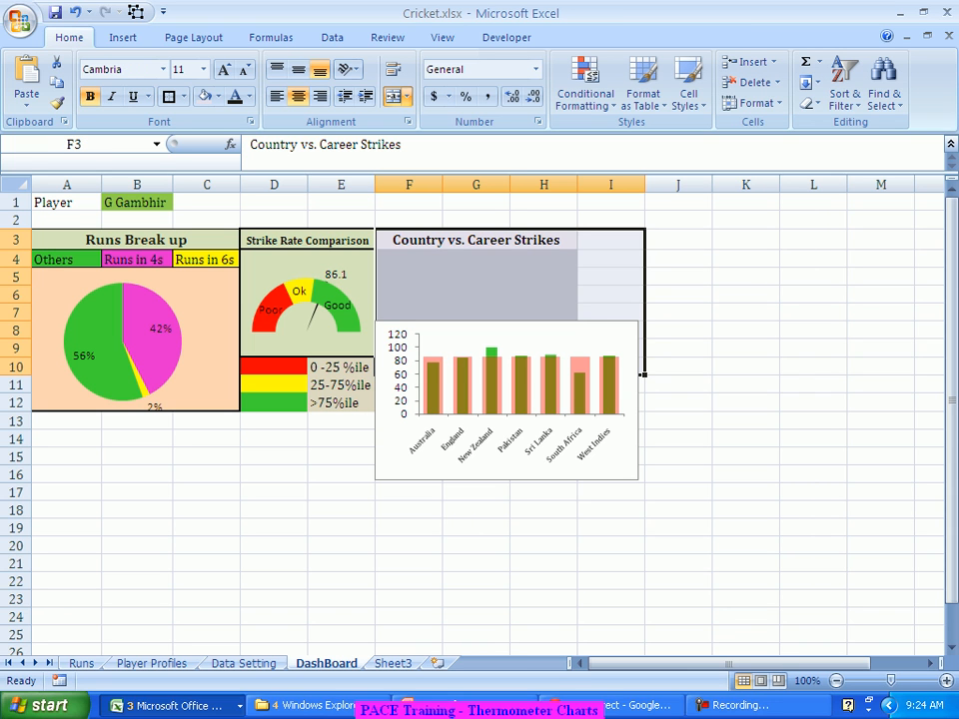
{"action": "left_click_drag", "start_coordinate": [607, 464], "coordinate": [655, 591]}
{"action": "left_click_drag", "start_coordinate": [420, 242], "coordinate": [610, 403]}
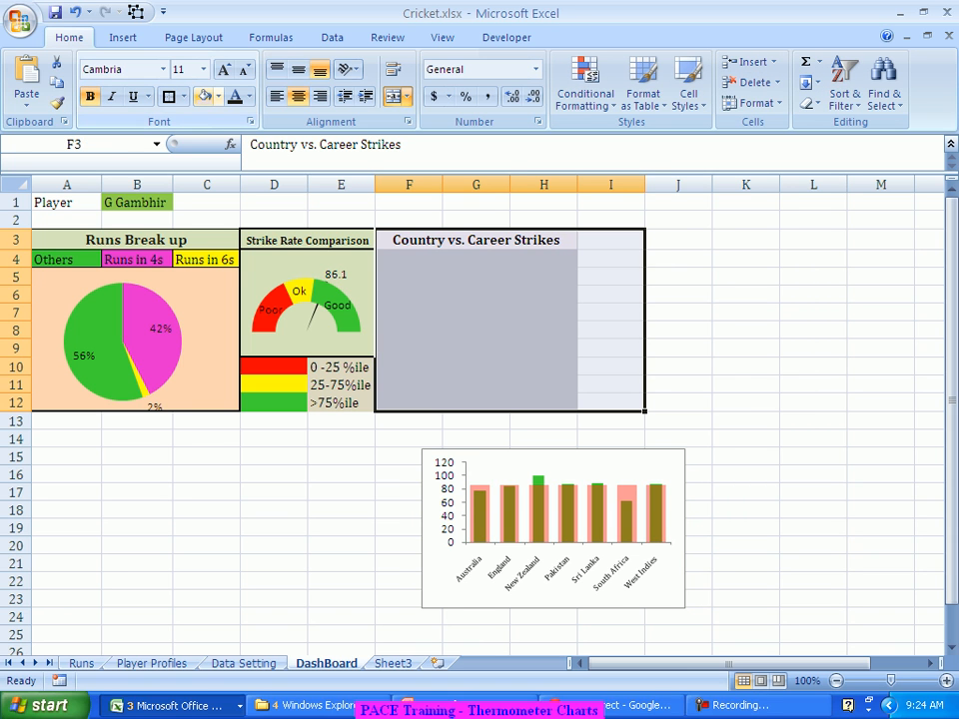
{"action": "left_click", "coordinate": [205, 97]}
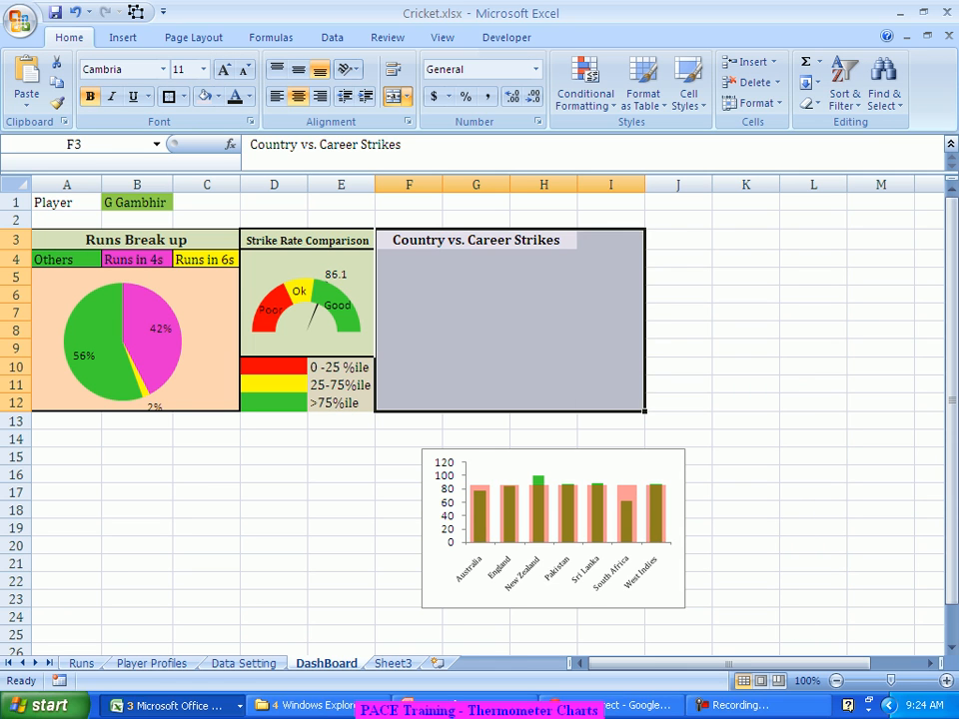
{"action": "left_click", "coordinate": [477, 241]}
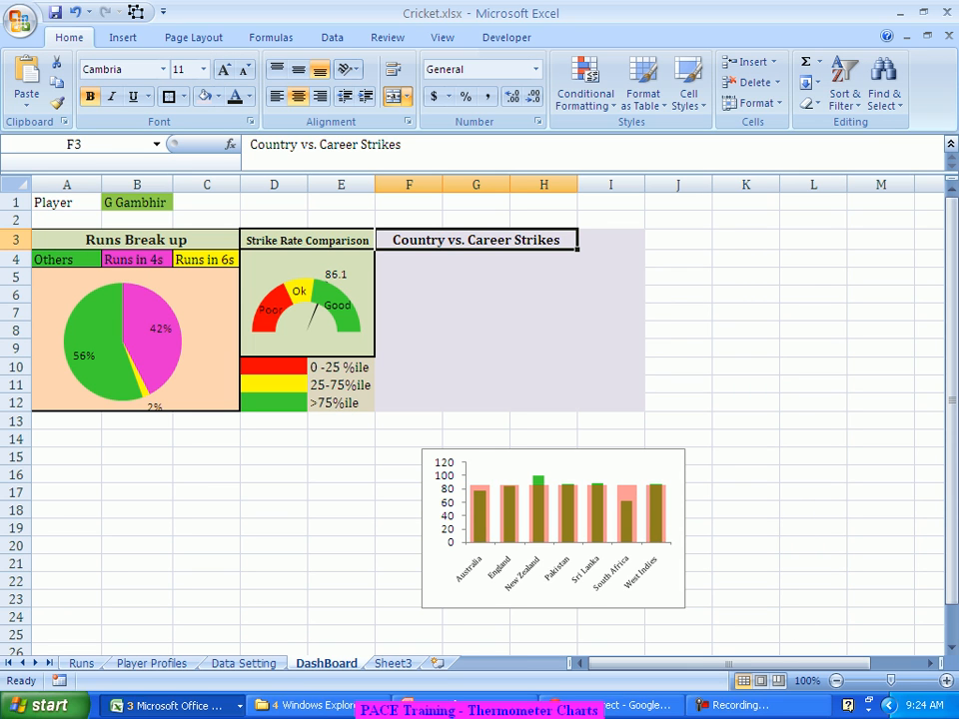
{"action": "left_click_drag", "start_coordinate": [553, 455], "coordinate": [510, 262]}
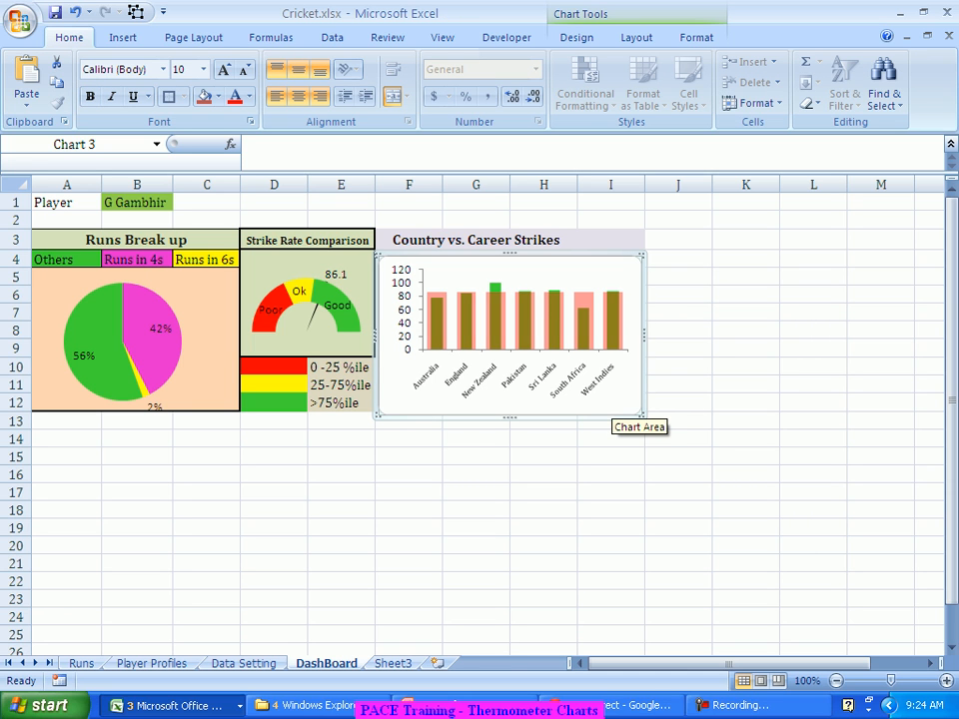
Step: Set the thermometer chart's chart area to No fill
{"action": "right_click", "coordinate": [622, 407]}
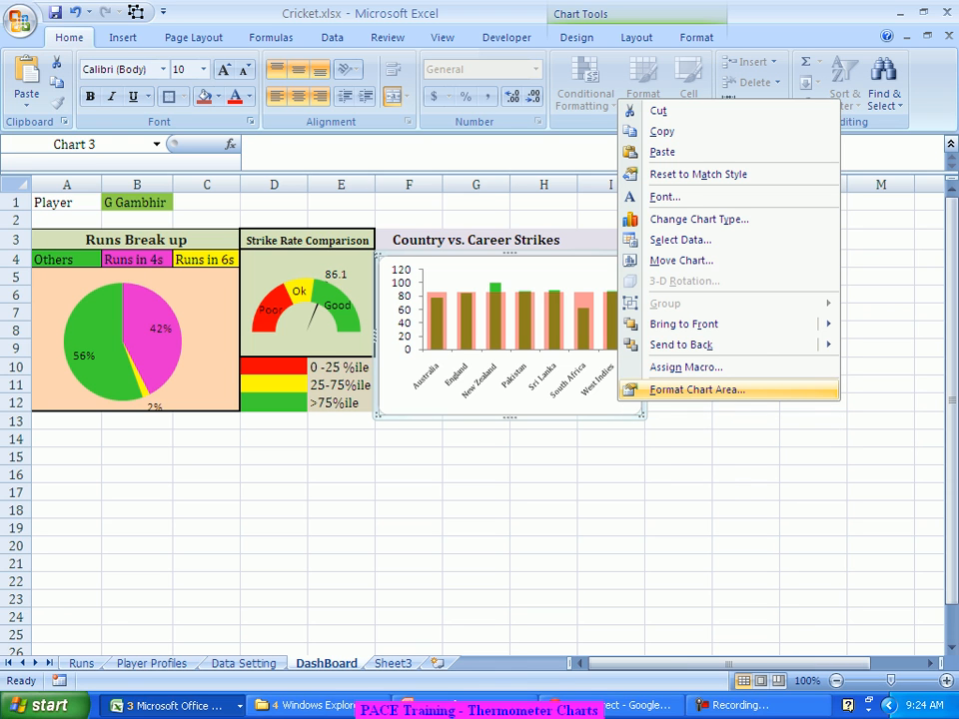
{"action": "left_click", "coordinate": [696, 390]}
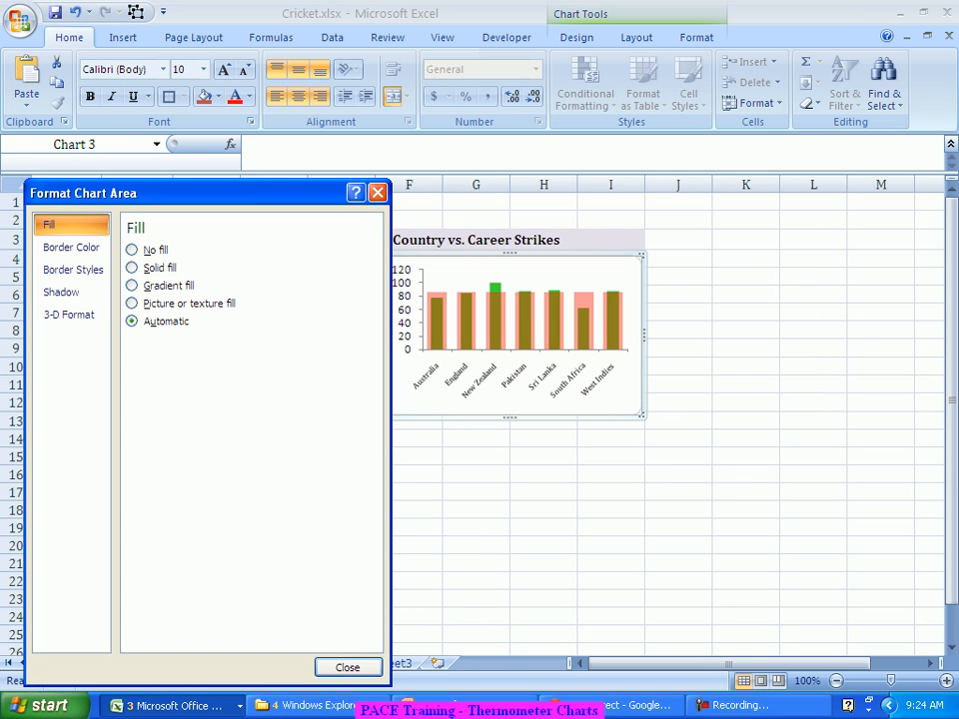
{"action": "left_click", "coordinate": [132, 249]}
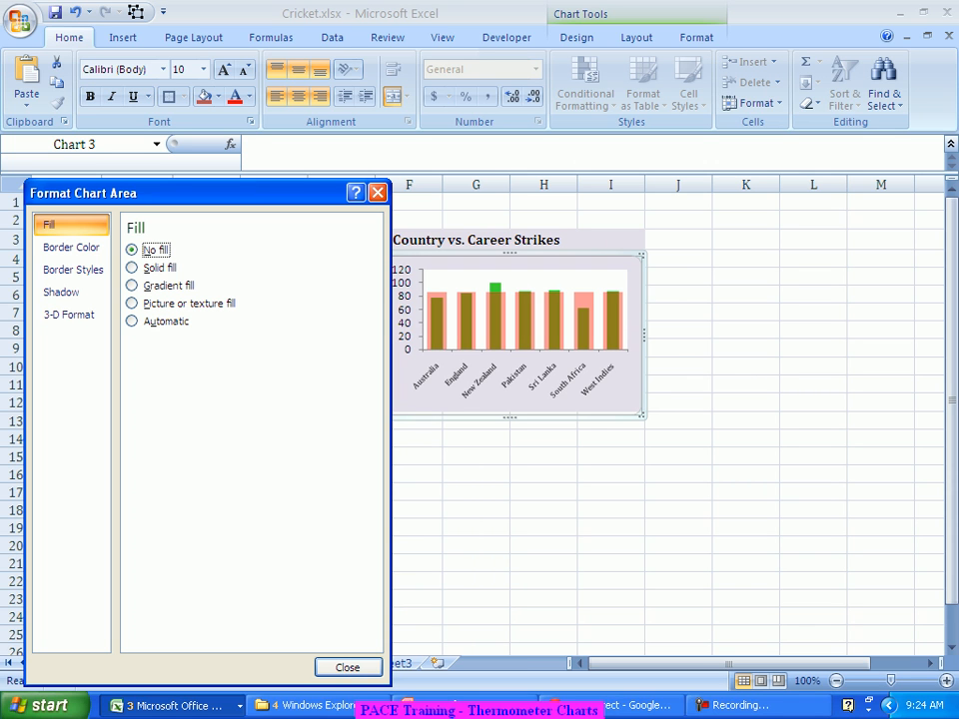
{"action": "left_click", "coordinate": [348, 668]}
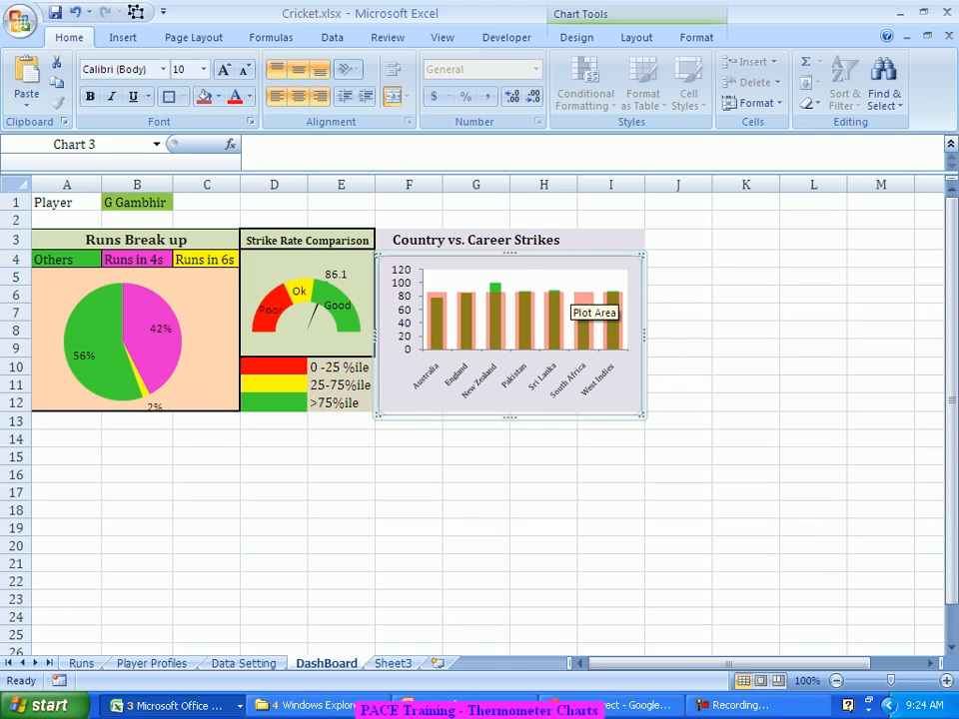
Step: Set the thermometer chart's plot area to No fill
{"action": "left_click", "coordinate": [562, 305]}
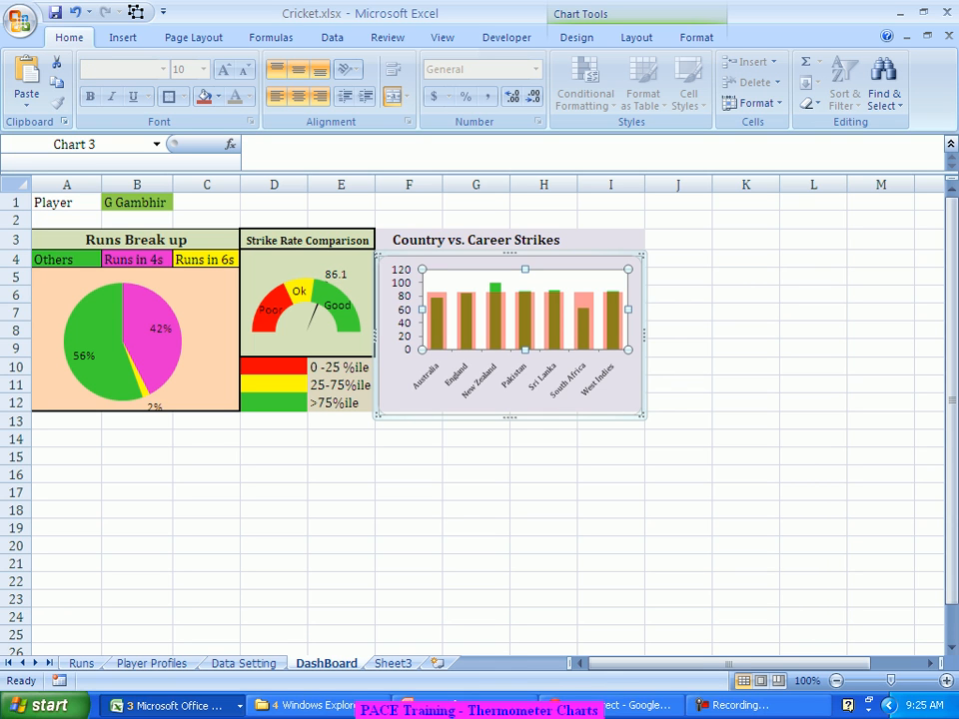
{"action": "key", "text": "ctrl+1"}
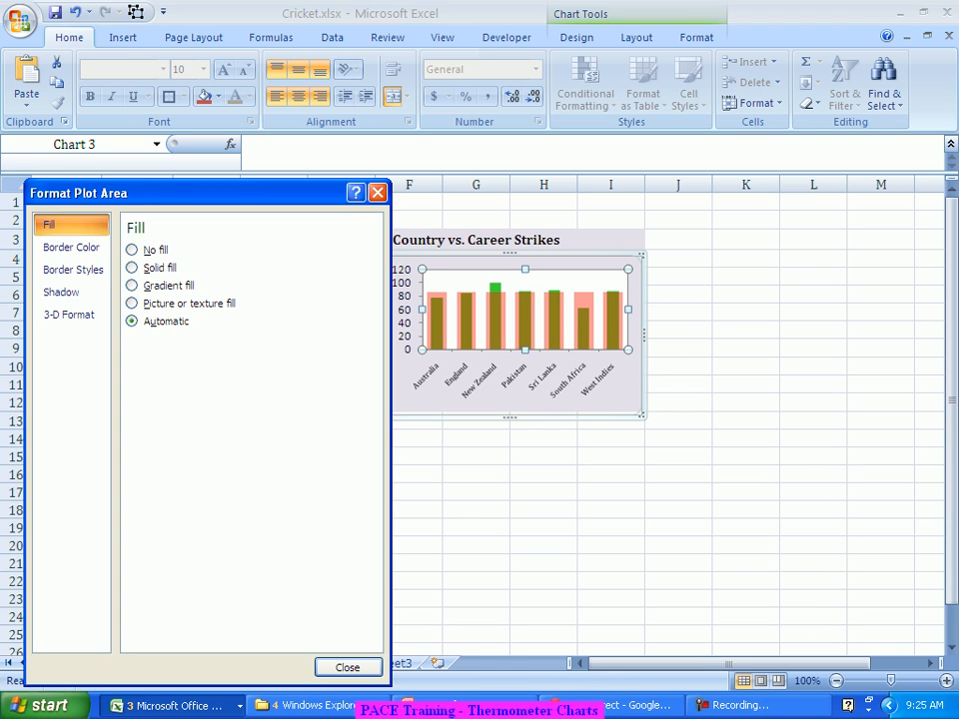
{"action": "left_click", "coordinate": [133, 250]}
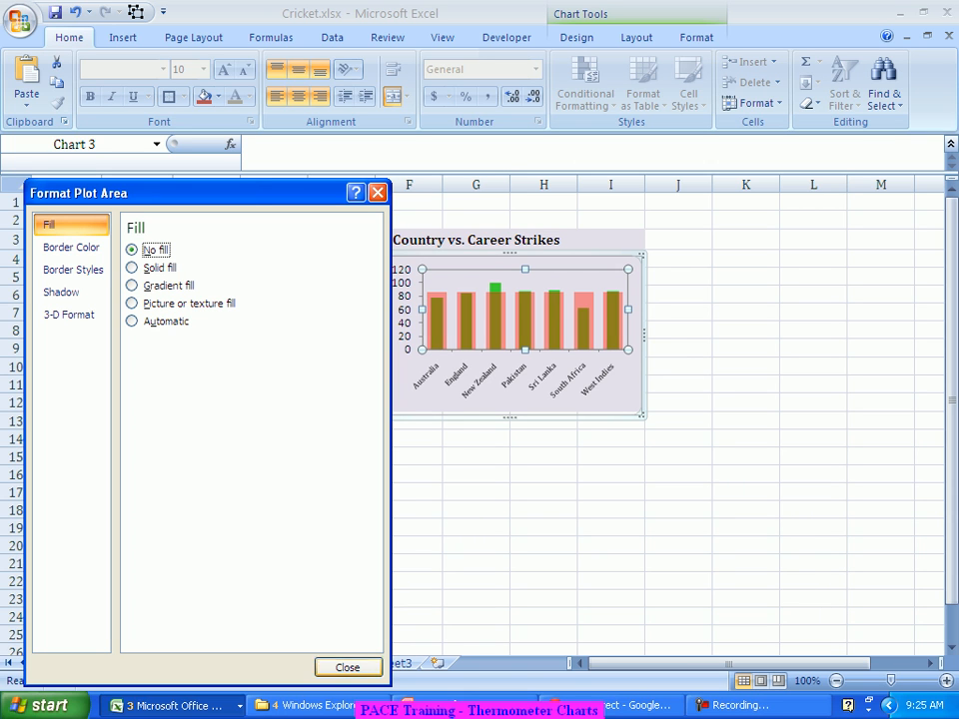
{"action": "left_click", "coordinate": [348, 667]}
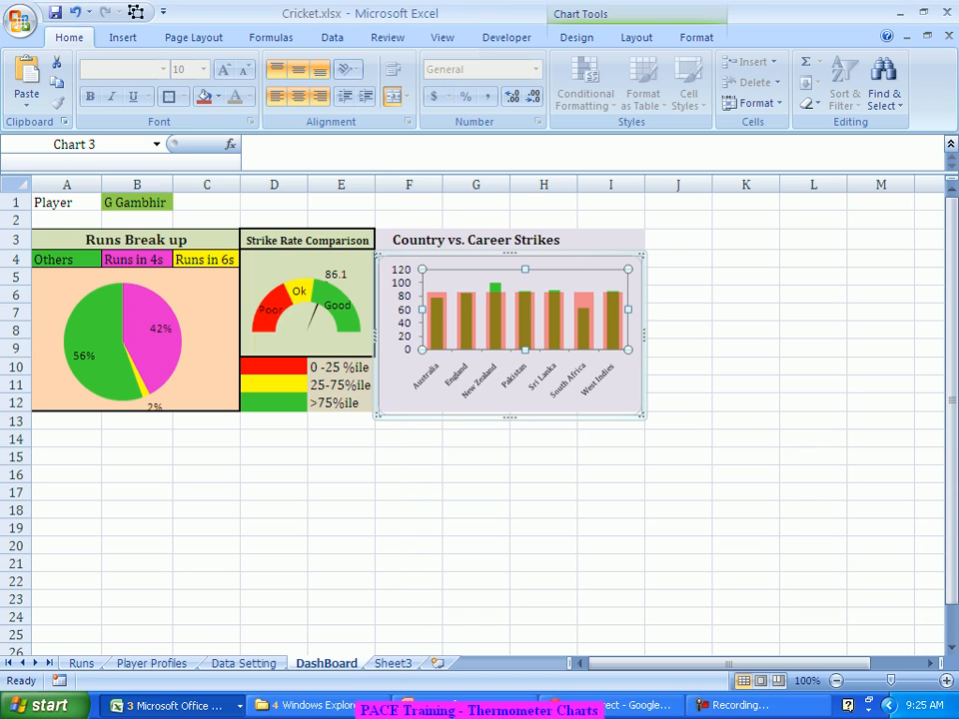
{"action": "left_click", "coordinate": [543, 474]}
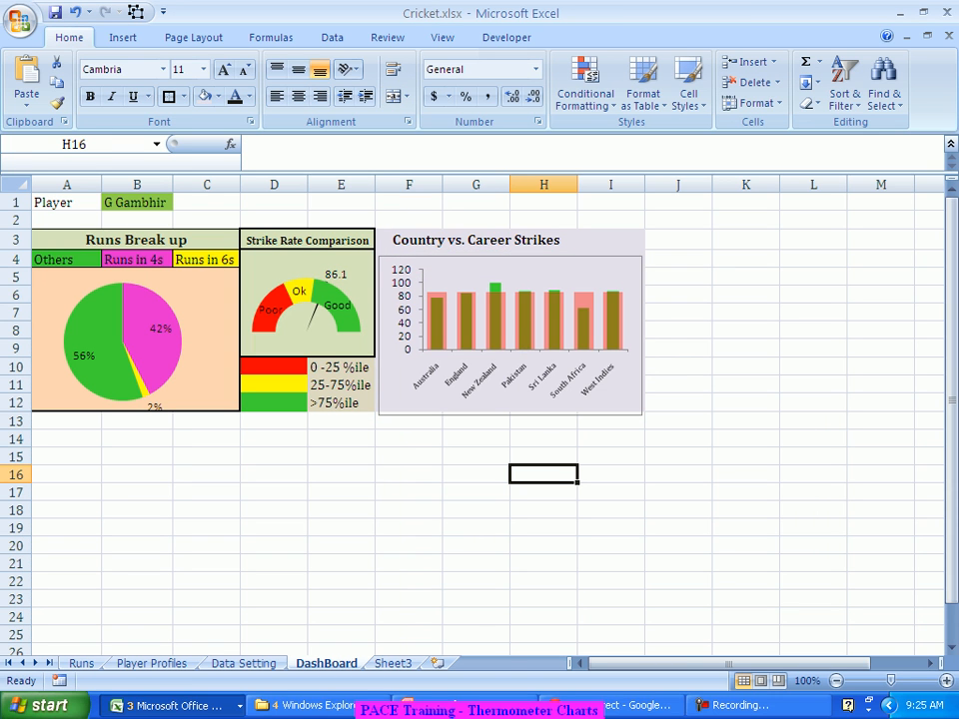
Step: Remove the border around the thermometer chart's chart area by setting its border color to No line
{"action": "left_click", "coordinate": [624, 404]}
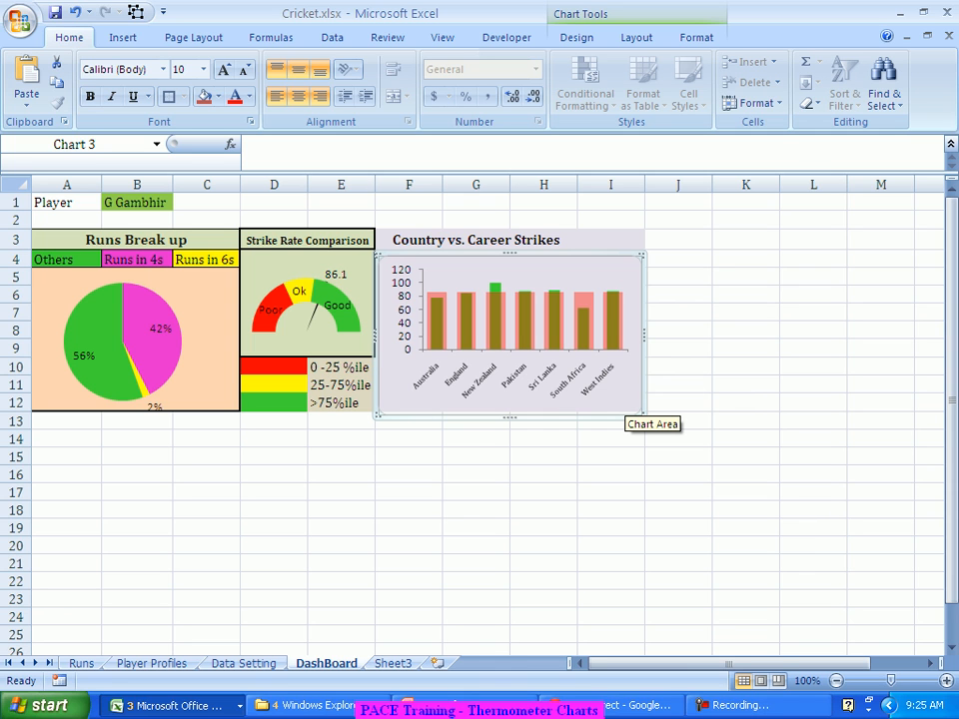
{"action": "key", "text": "ctrl+1"}
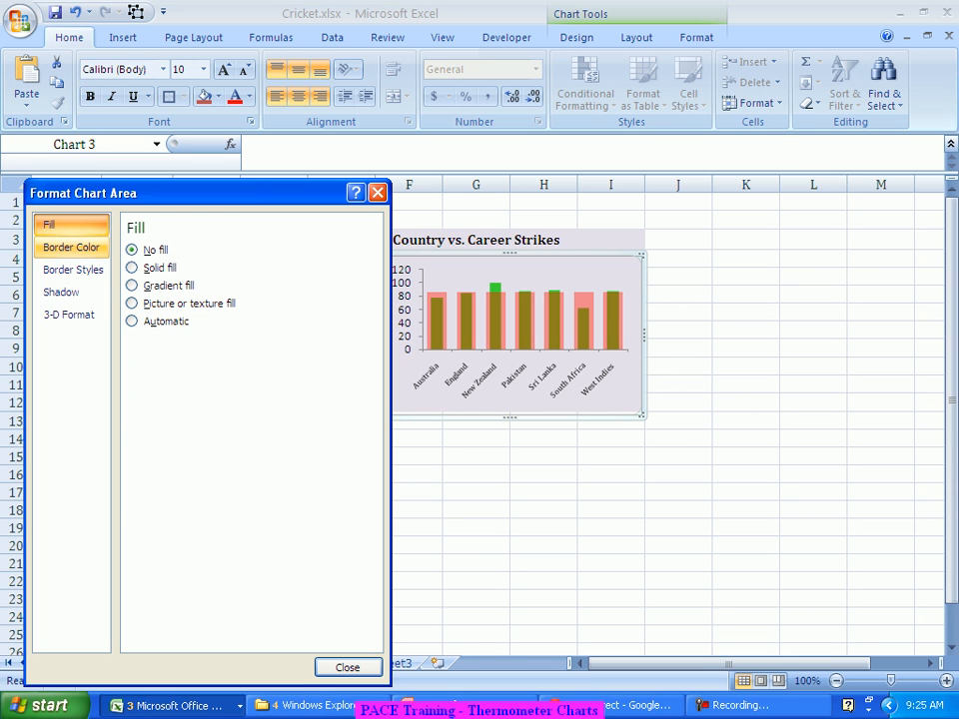
{"action": "left_click", "coordinate": [71, 246]}
{"action": "left_click", "coordinate": [140, 250]}
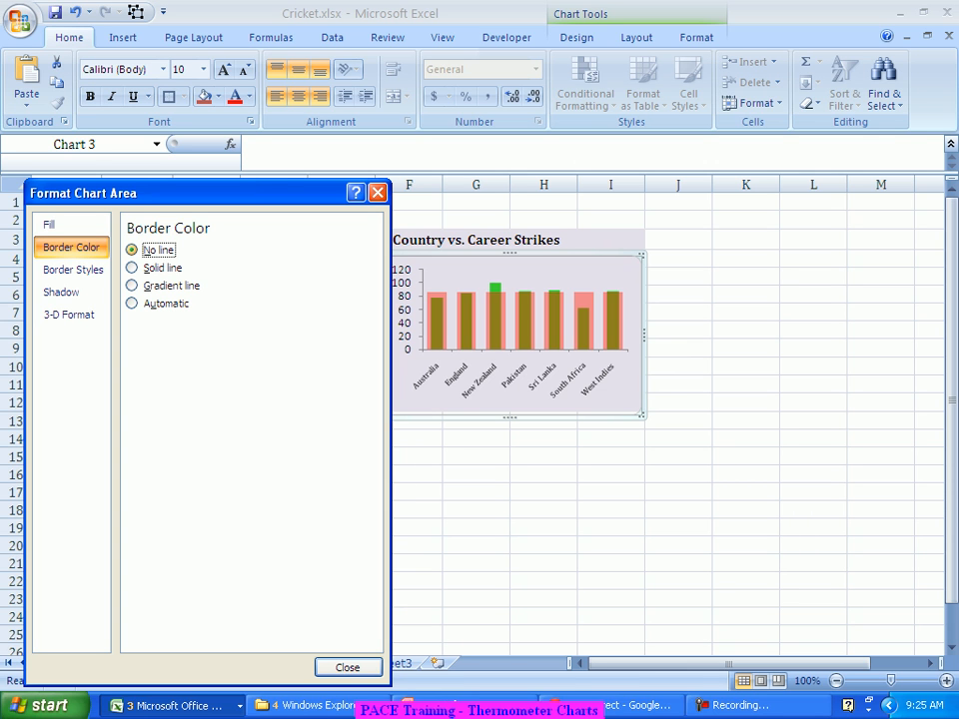
{"action": "left_click", "coordinate": [348, 667]}
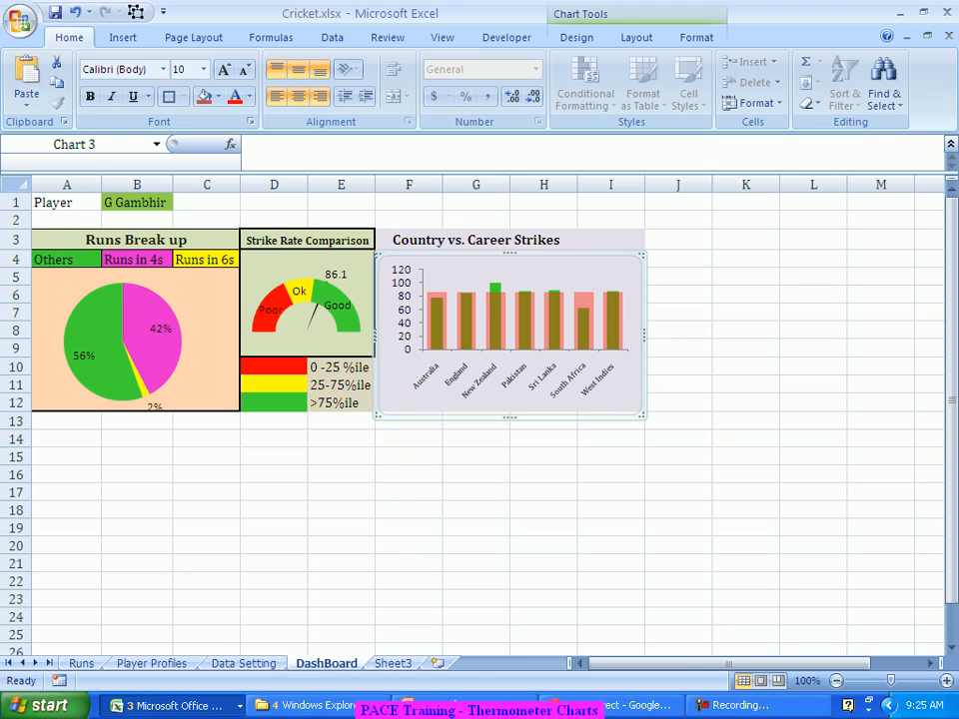
{"action": "left_click", "coordinate": [543, 492]}
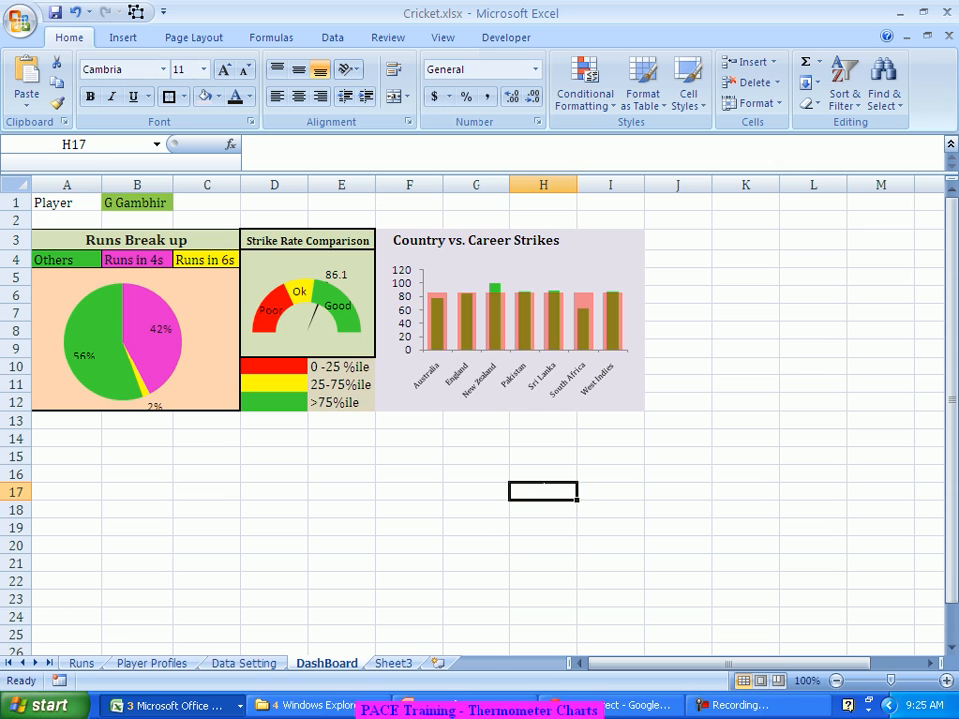
Step: Rotate the country labels on the thermometer chart's horizontal axis with Rotate Text Up
{"action": "left_click", "coordinate": [524, 380]}
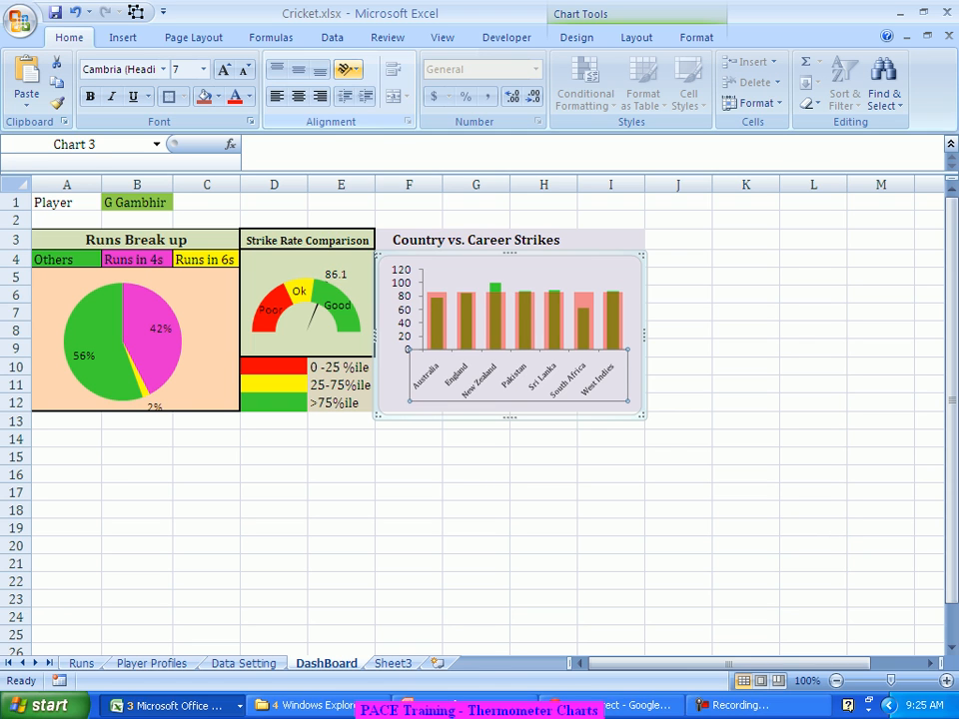
{"action": "left_click", "coordinate": [348, 69]}
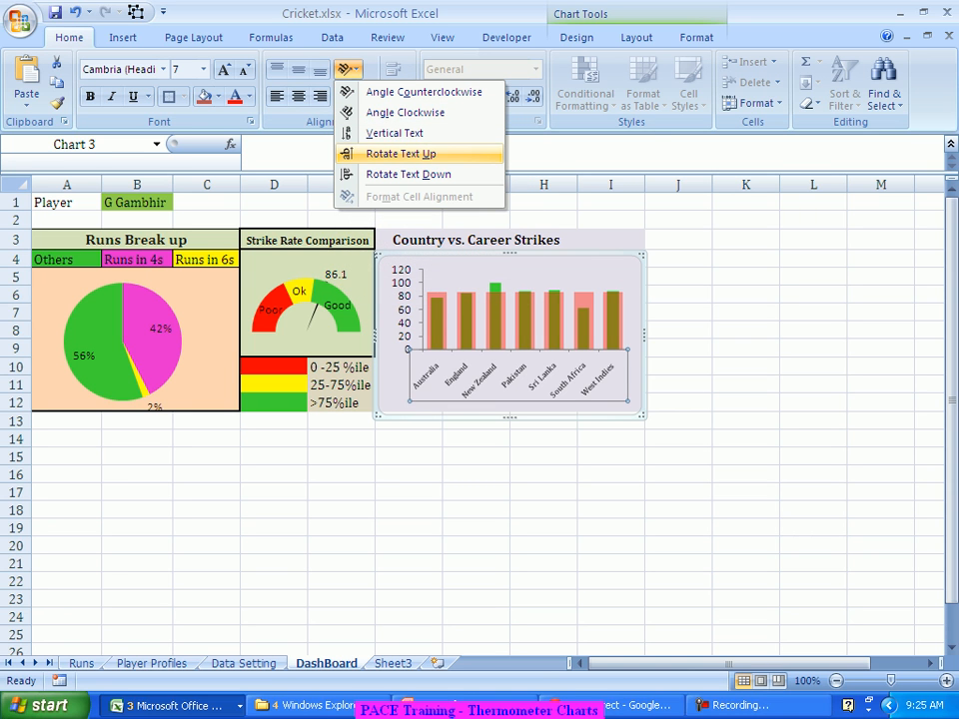
{"action": "left_click", "coordinate": [399, 154]}
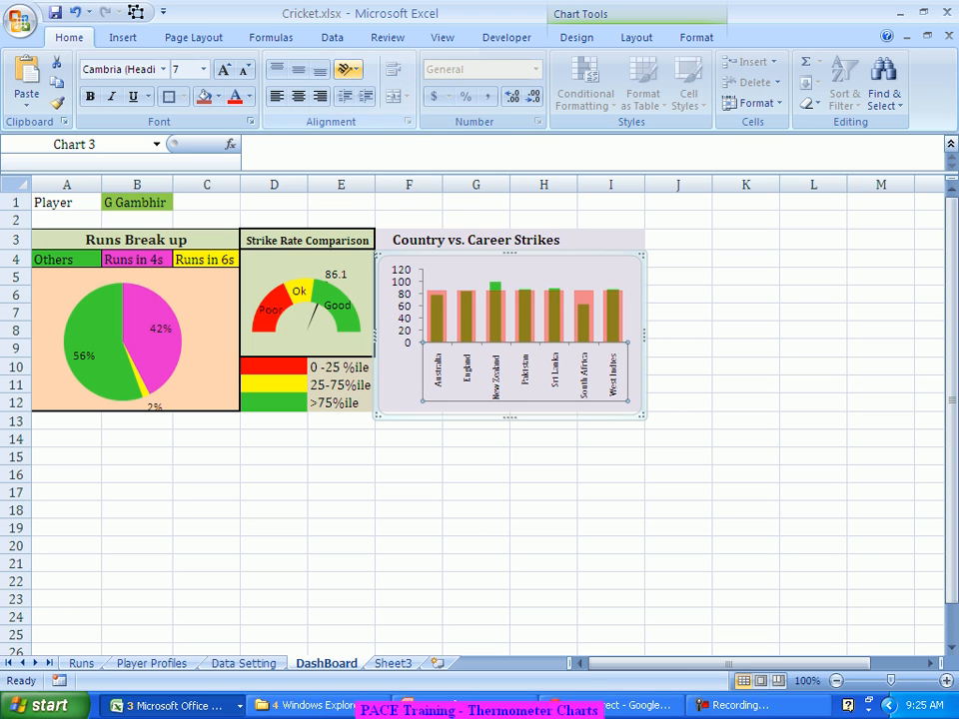
{"action": "left_click", "coordinate": [348, 69]}
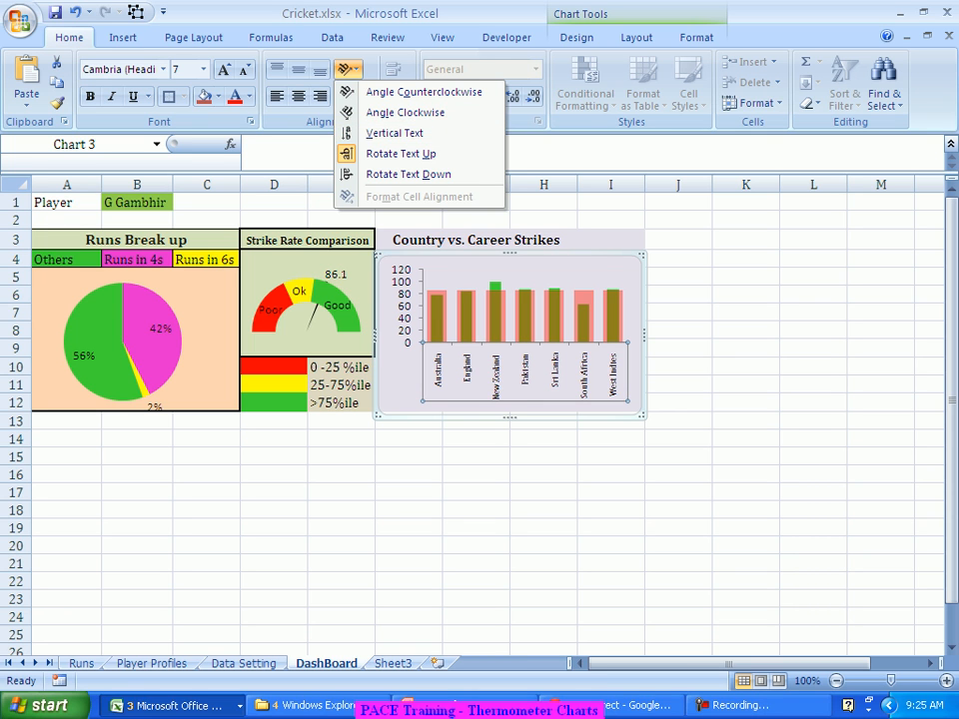
{"action": "key", "text": "Escape"}
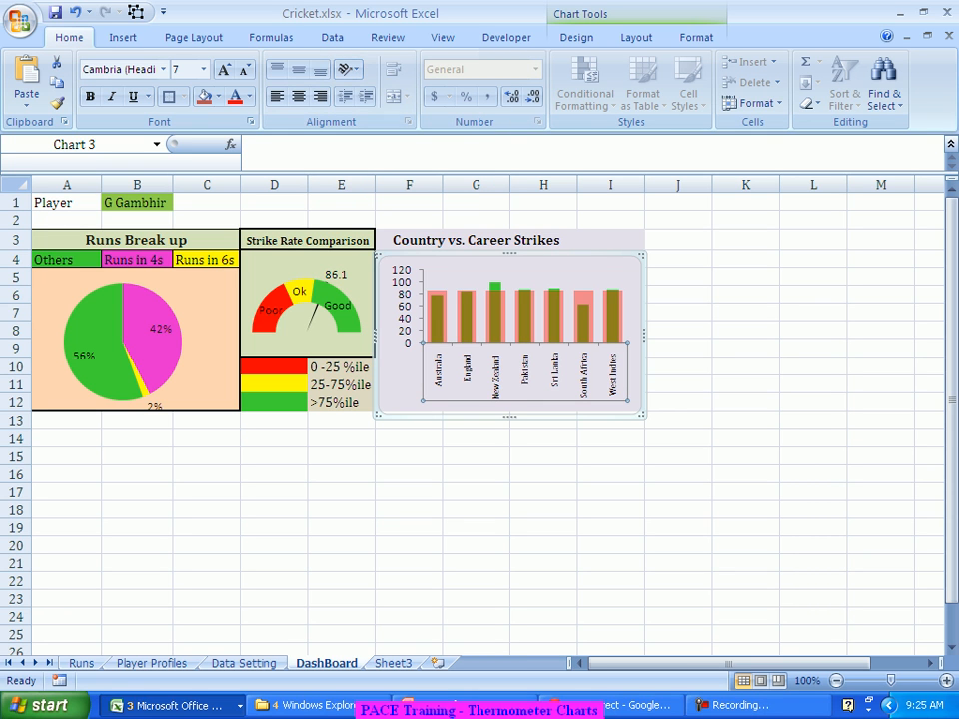
{"action": "left_click", "coordinate": [611, 438]}
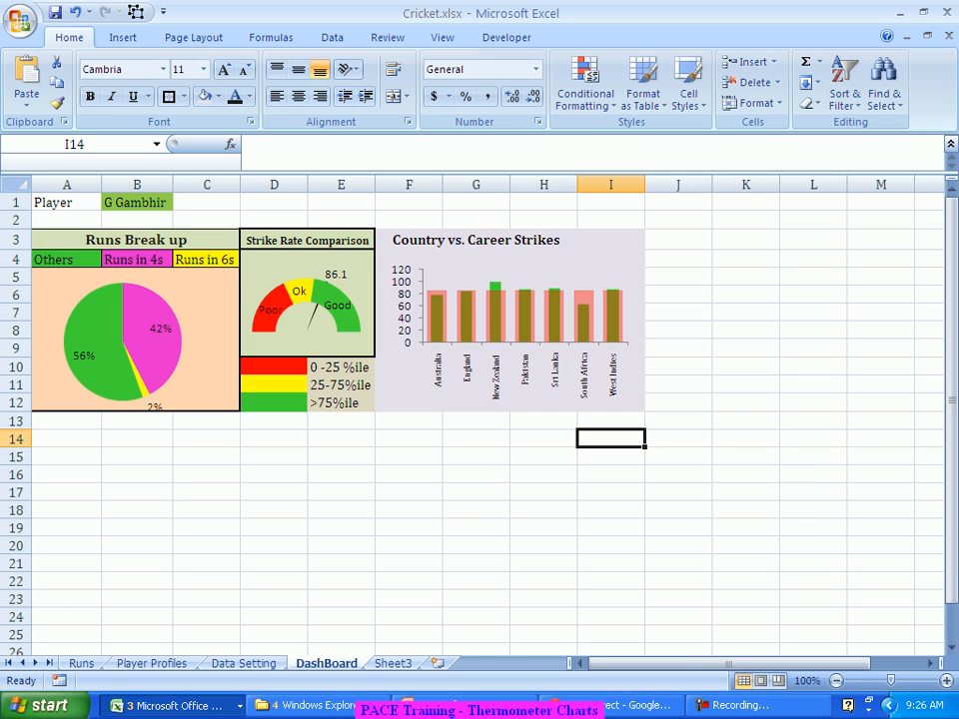
Step: Merge and center the title "Country vs. Career Strikes" across F3:I3 and fill it with the recent Purple color
{"action": "left_click_drag", "start_coordinate": [408, 240], "coordinate": [610, 240]}
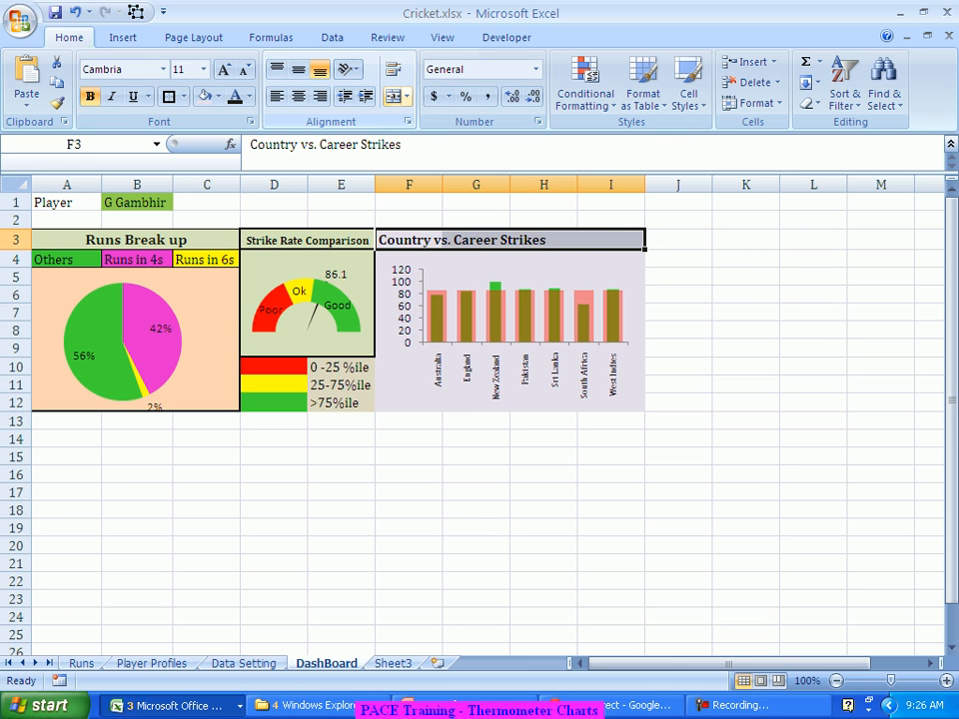
{"action": "left_click", "coordinate": [393, 96]}
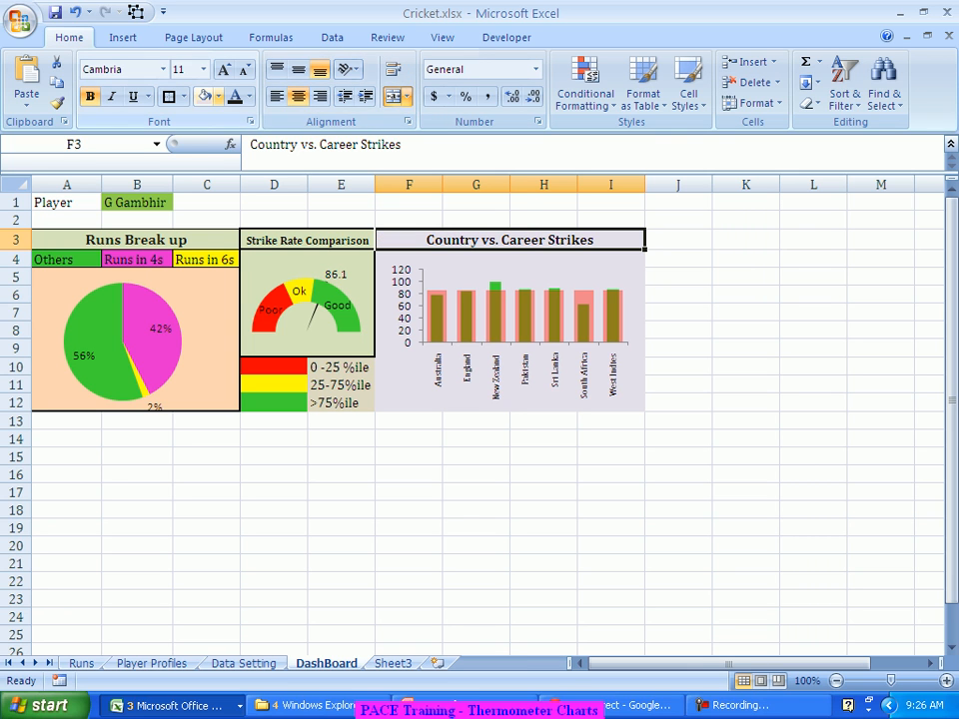
{"action": "left_click", "coordinate": [218, 96]}
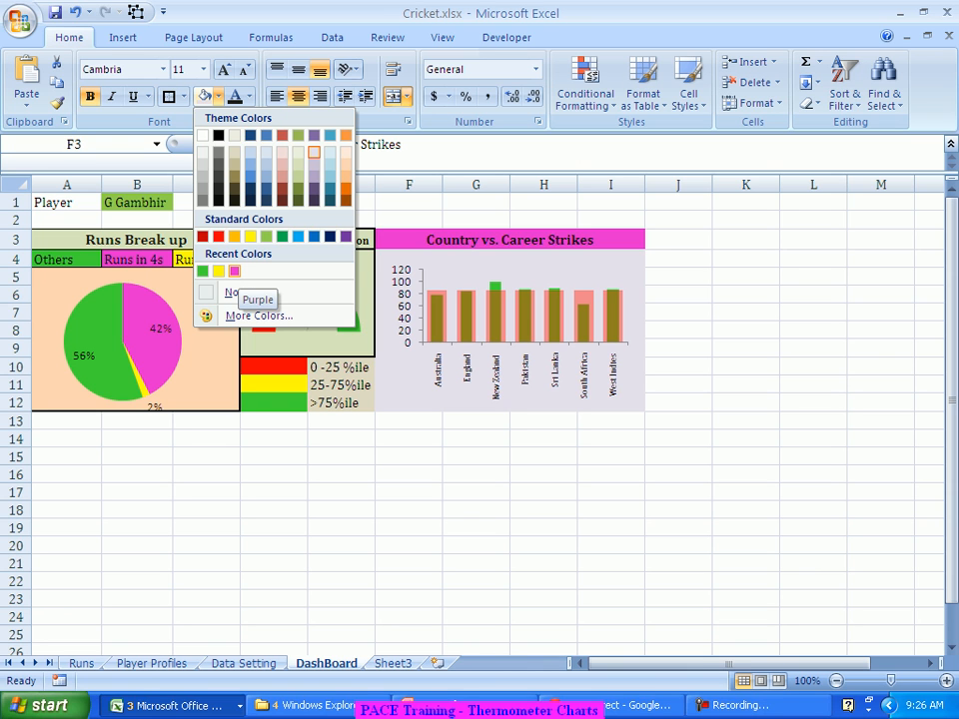
{"action": "left_click", "coordinate": [233, 271]}
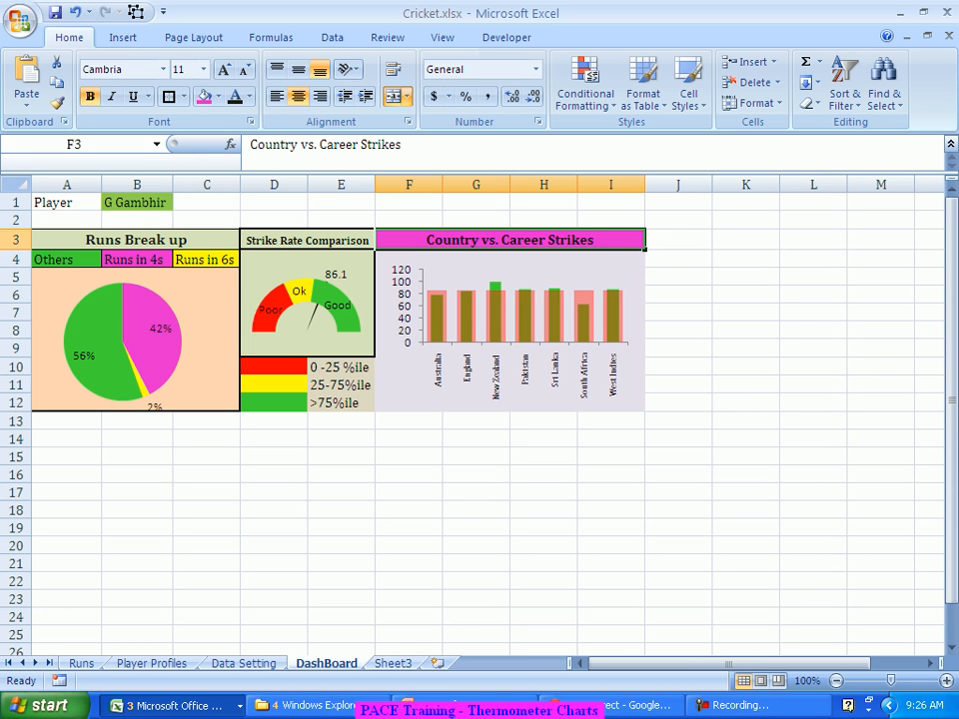
Step: Apply a thick outline border around the thermometer chart block in F3:I12
{"action": "mouse_move", "coordinate": [420, 239]}
{"action": "left_mouse_down"}
{"action": "mouse_move", "coordinate": [610, 367]}
{"action": "mouse_move", "coordinate": [611, 402]}
{"action": "left_mouse_up"}
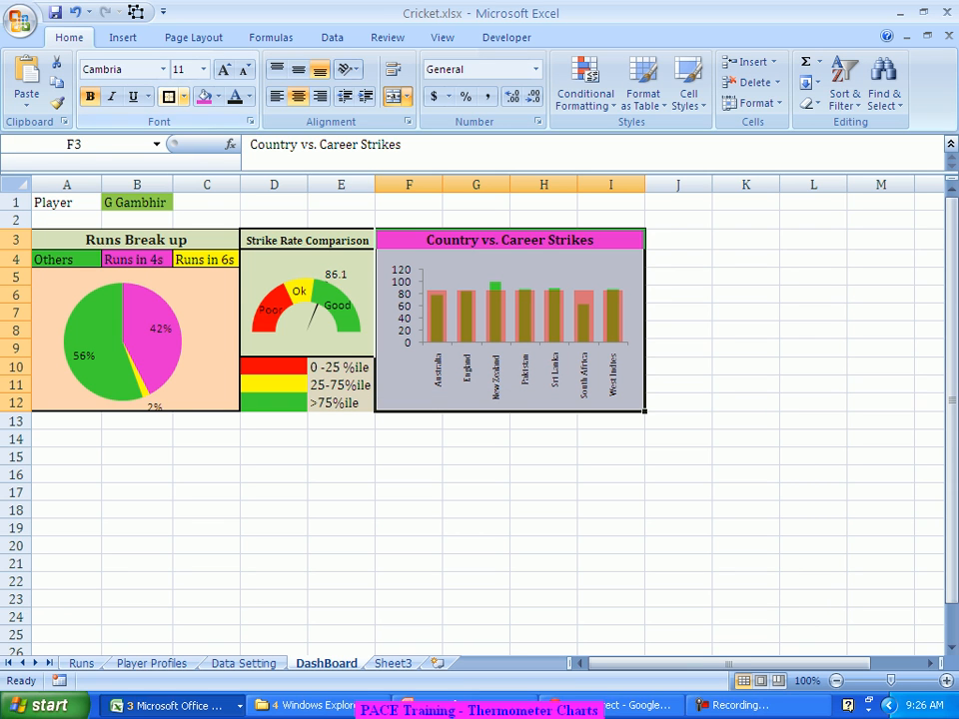
{"action": "left_click", "coordinate": [169, 97]}
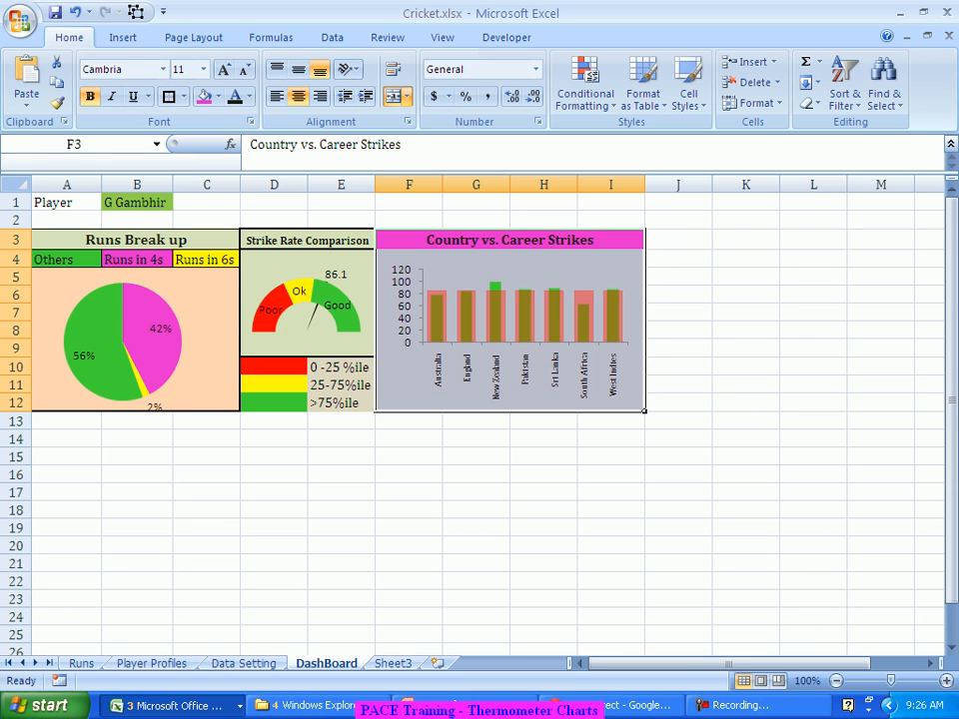
{"action": "left_click", "coordinate": [543, 493]}
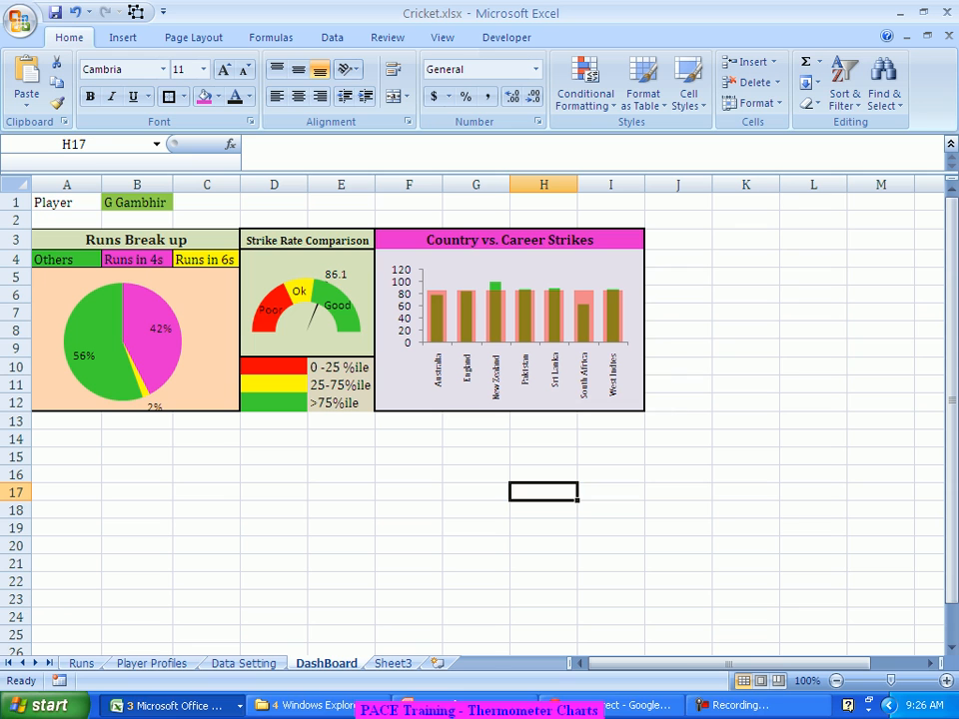
{"action": "left_click", "coordinate": [380, 346]}
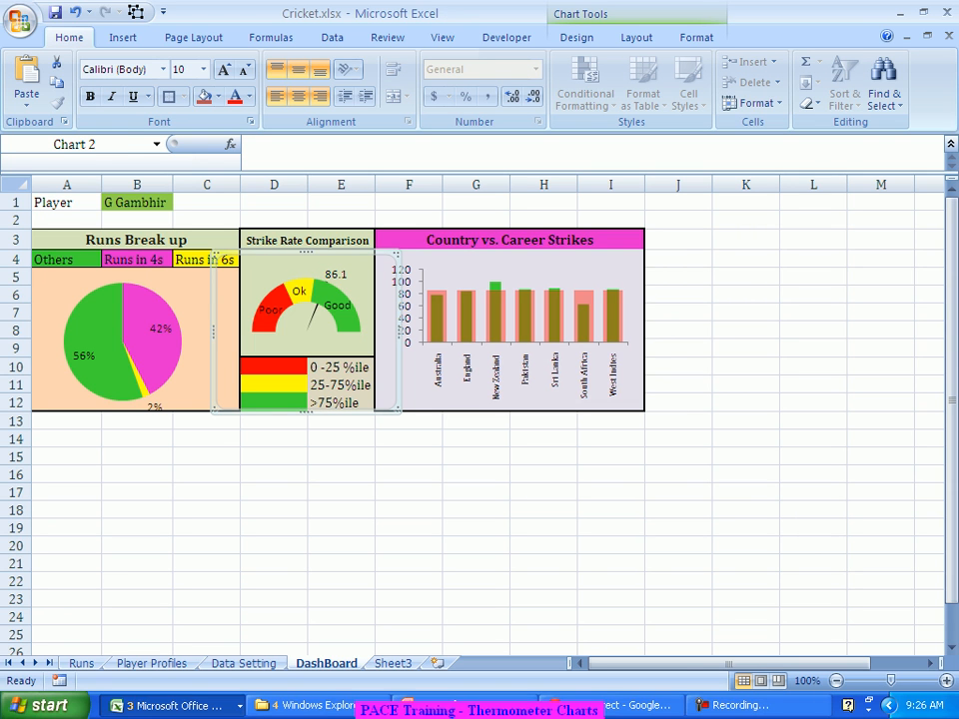
{"action": "left_click", "coordinate": [476, 400]}
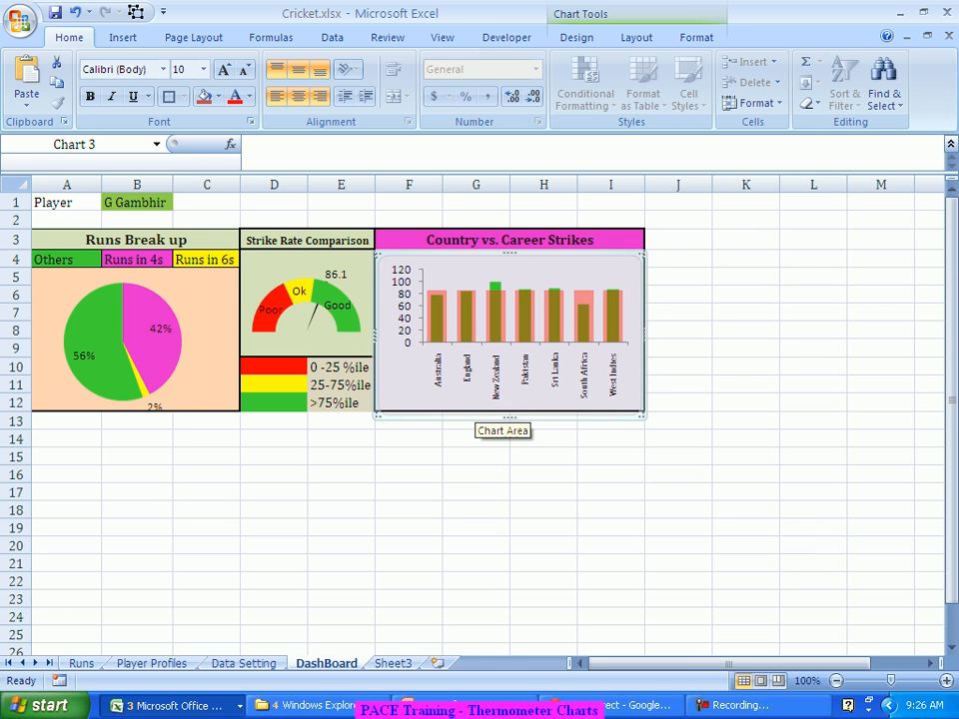
{"action": "left_click", "coordinate": [543, 493]}
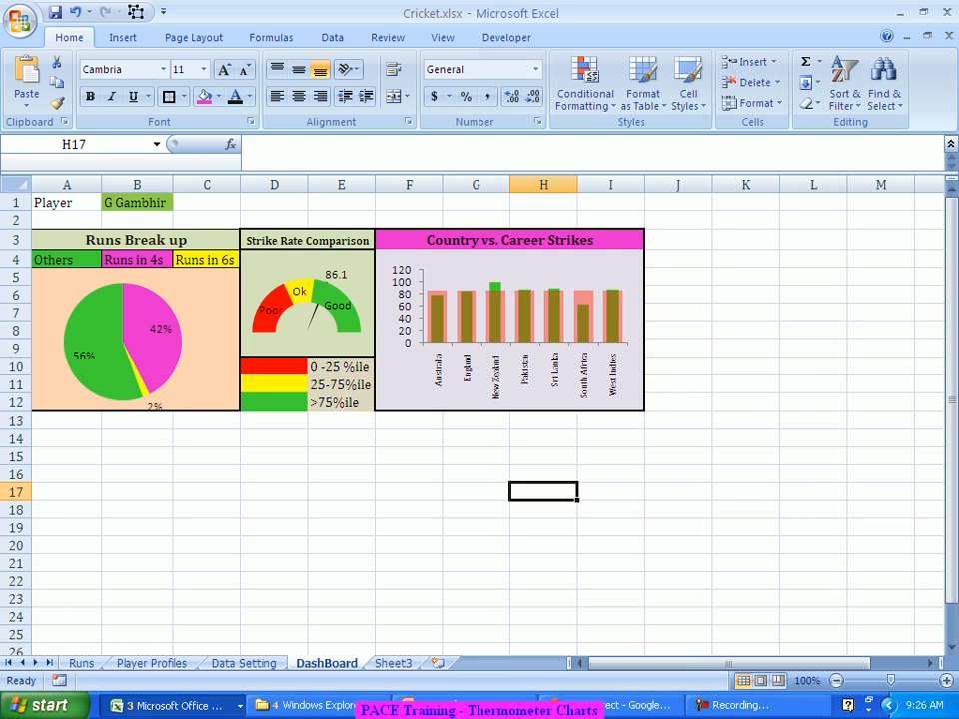
Step: Test the dashboard by choosing IK Pathan and then SK Raina as the player in B1
{"action": "left_click", "coordinate": [137, 203]}
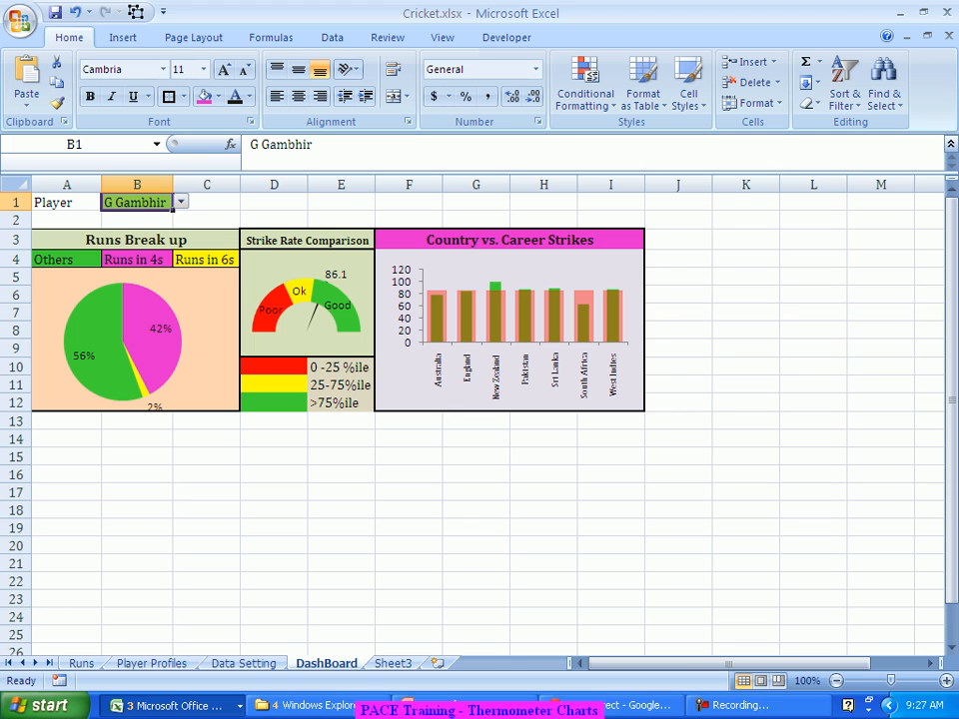
{"action": "left_click", "coordinate": [181, 202]}
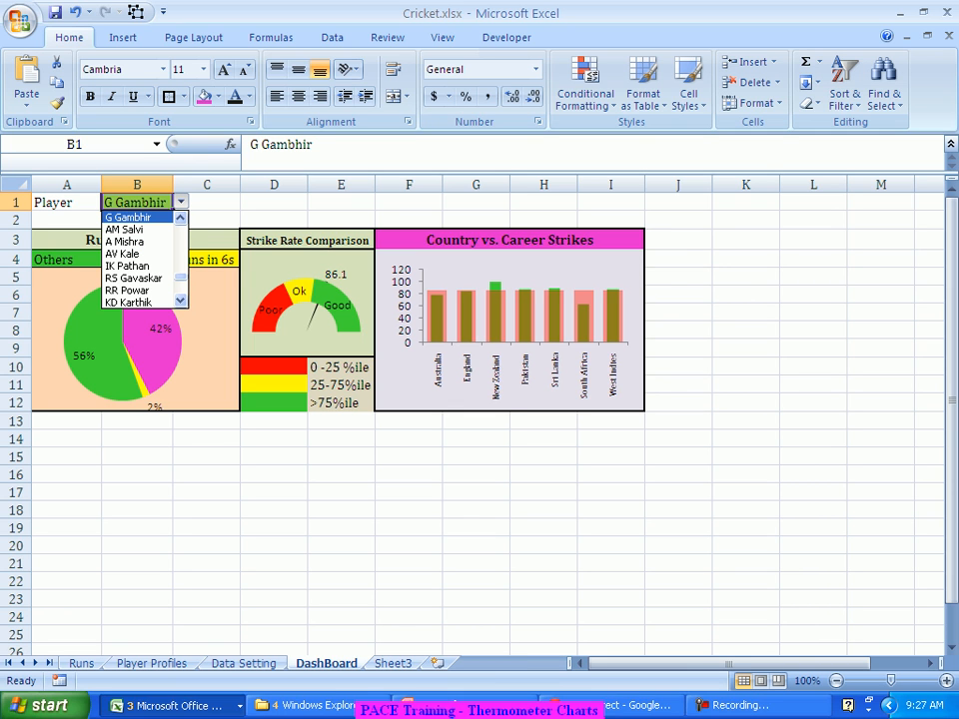
{"action": "left_click", "coordinate": [130, 266]}
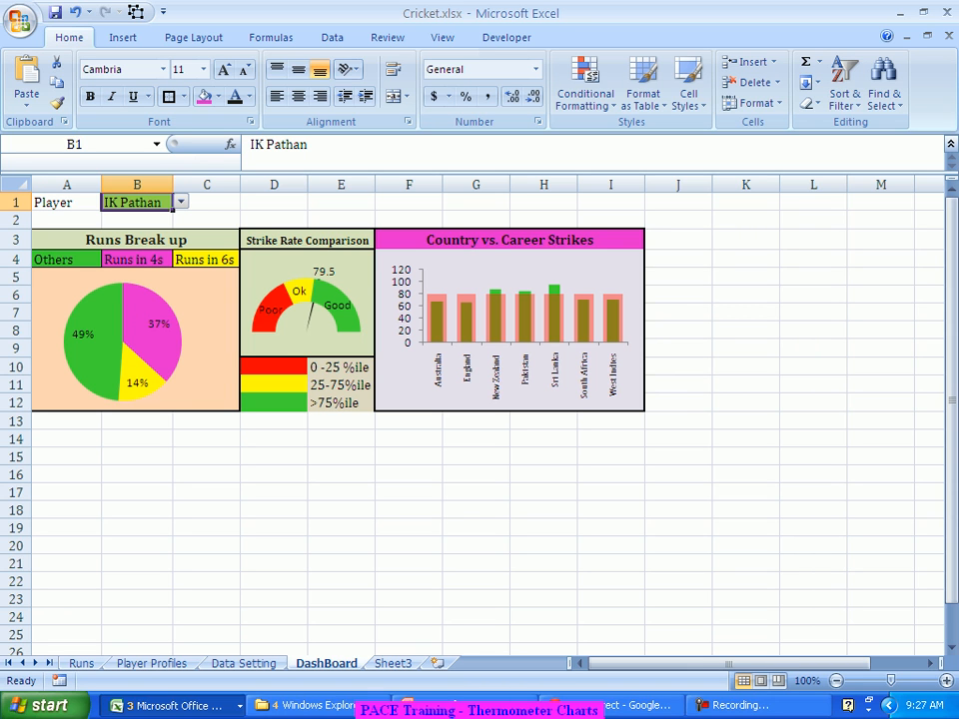
{"action": "key", "text": "alt+Down"}
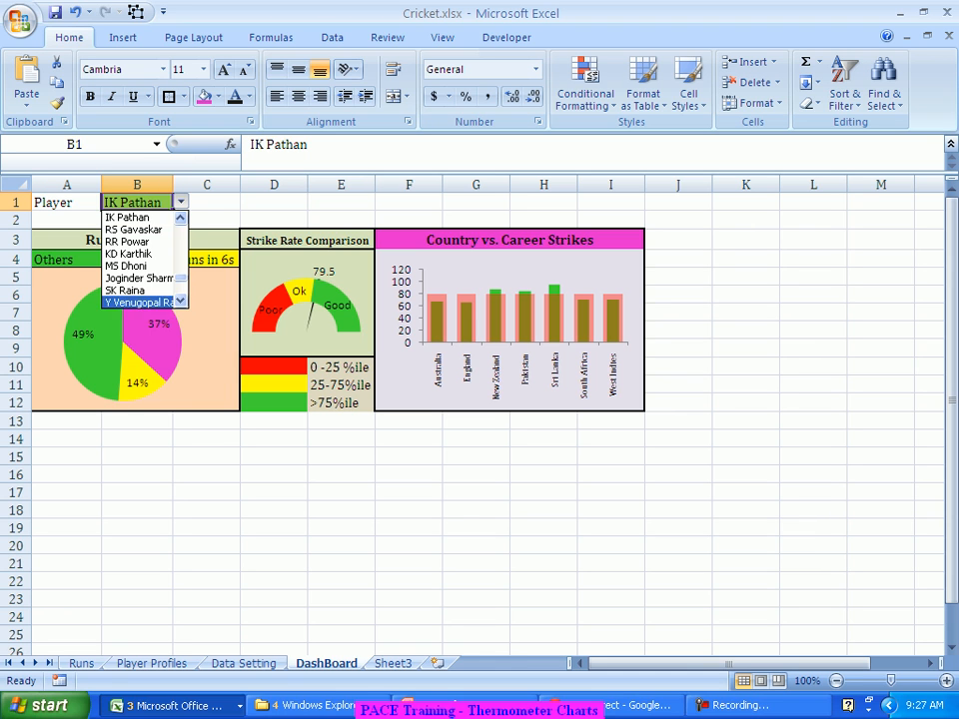
{"action": "left_click", "coordinate": [130, 291]}
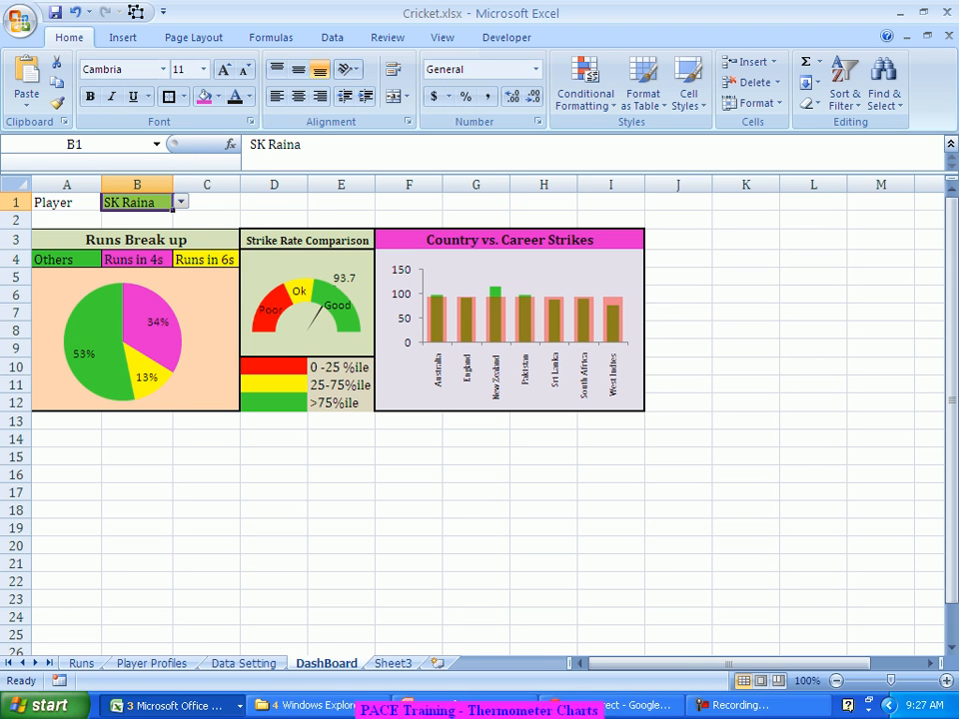